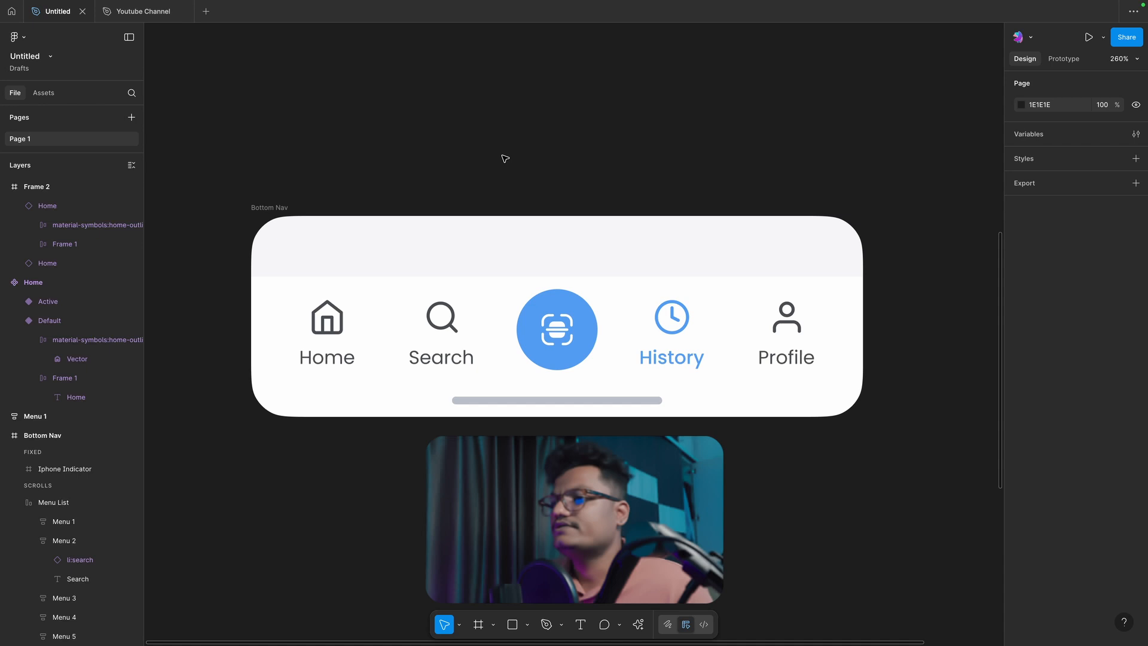
Step: Detach the home icon in the Bottom Nav frame from its component instance
{"action": "scroll", "coordinate": [429, 258], "scroll_direction": "right", "scroll_amount": 2}
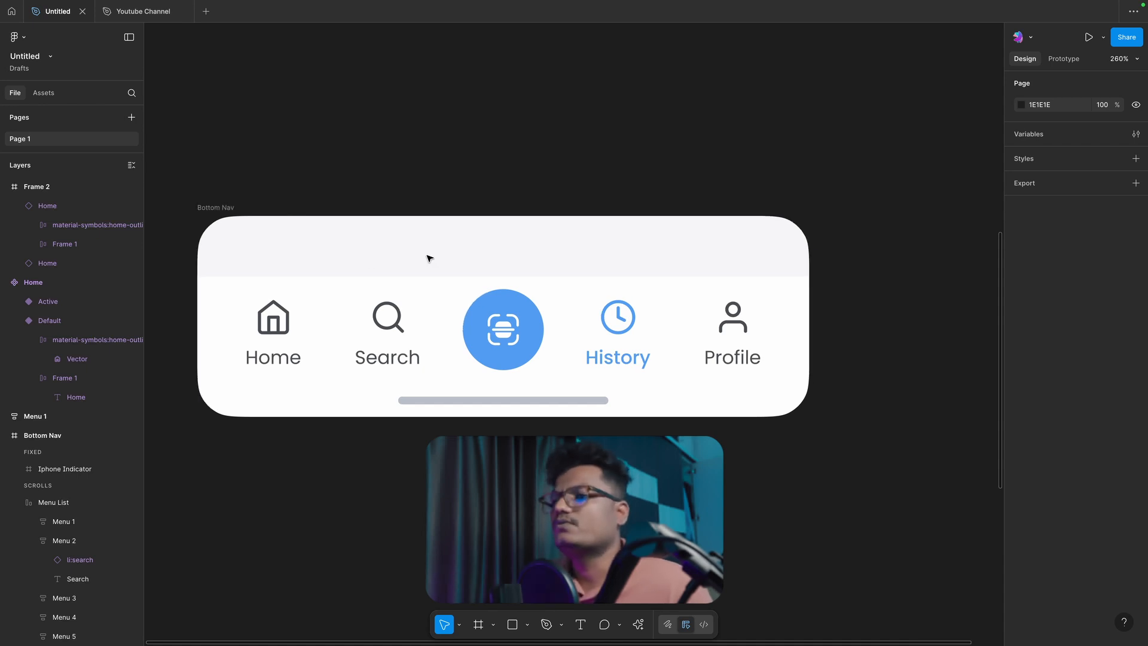
{"action": "scroll", "coordinate": [540, 316], "scroll_direction": "left", "scroll_amount": 3}
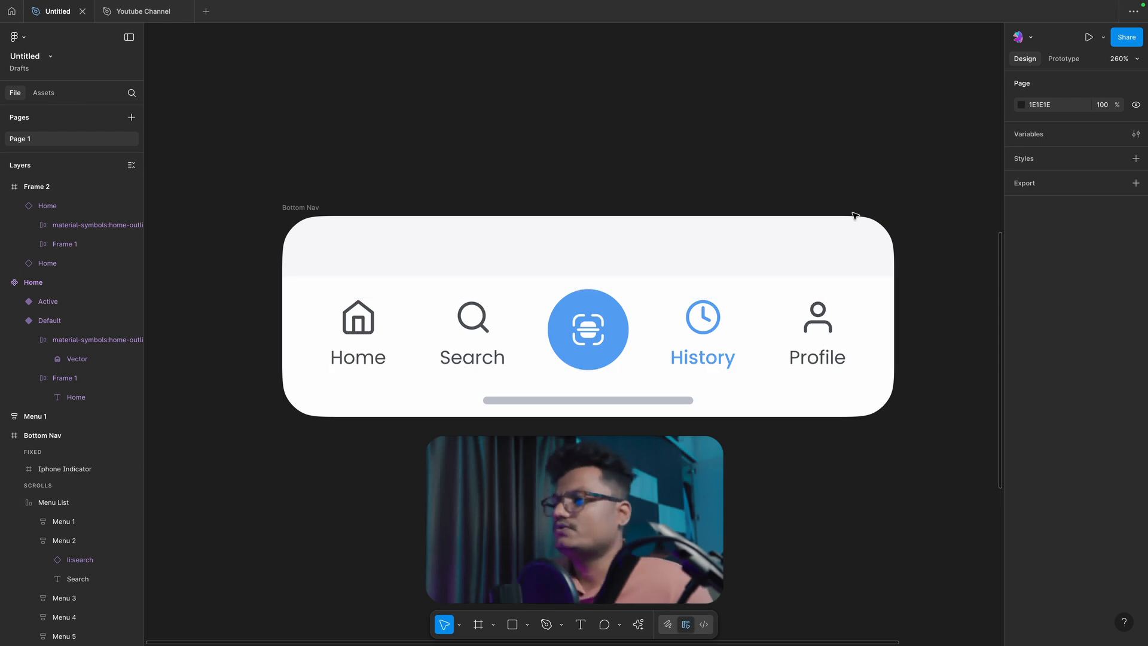
{"action": "left_click", "coordinate": [301, 208]}
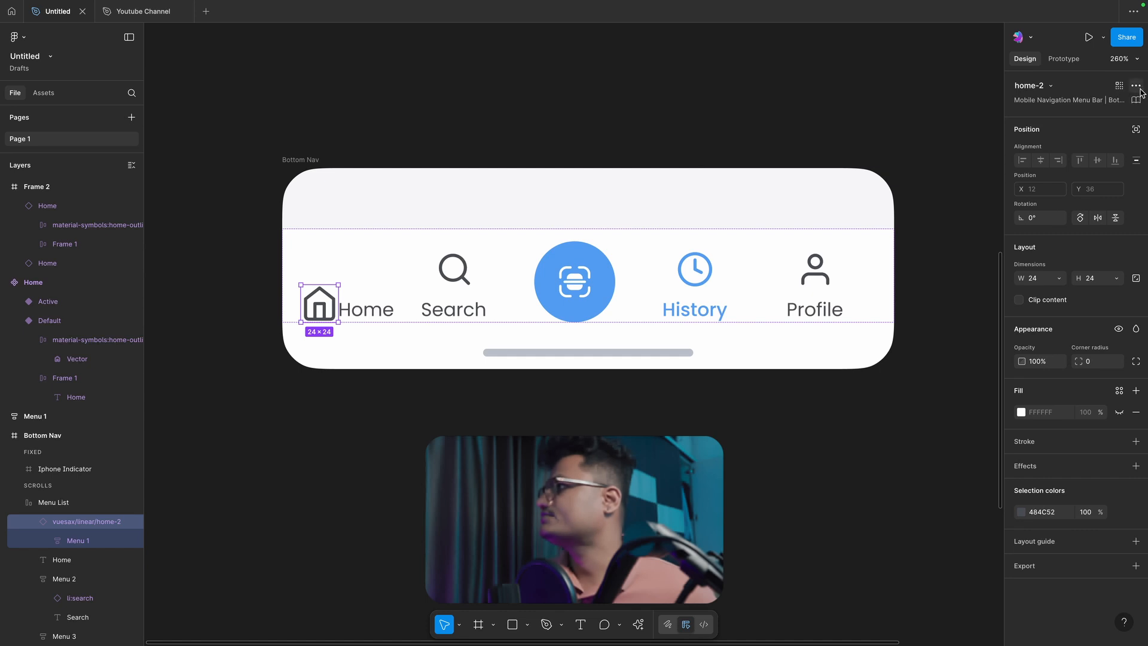
{"action": "left_click", "coordinate": [1136, 86]}
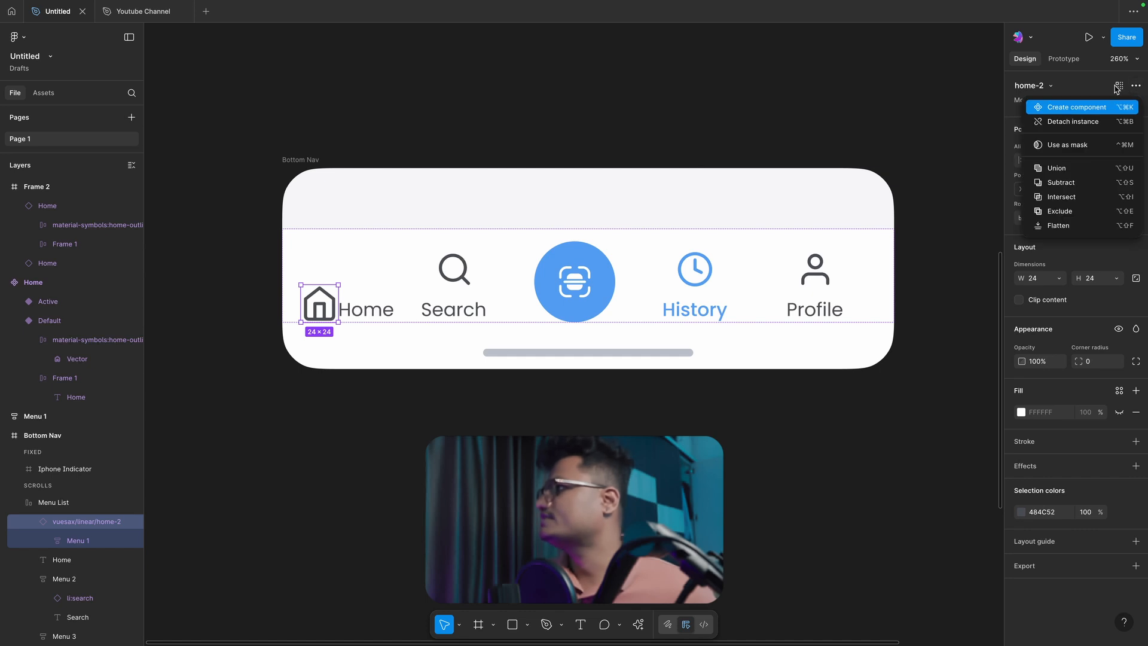
{"action": "left_click", "coordinate": [1054, 122]}
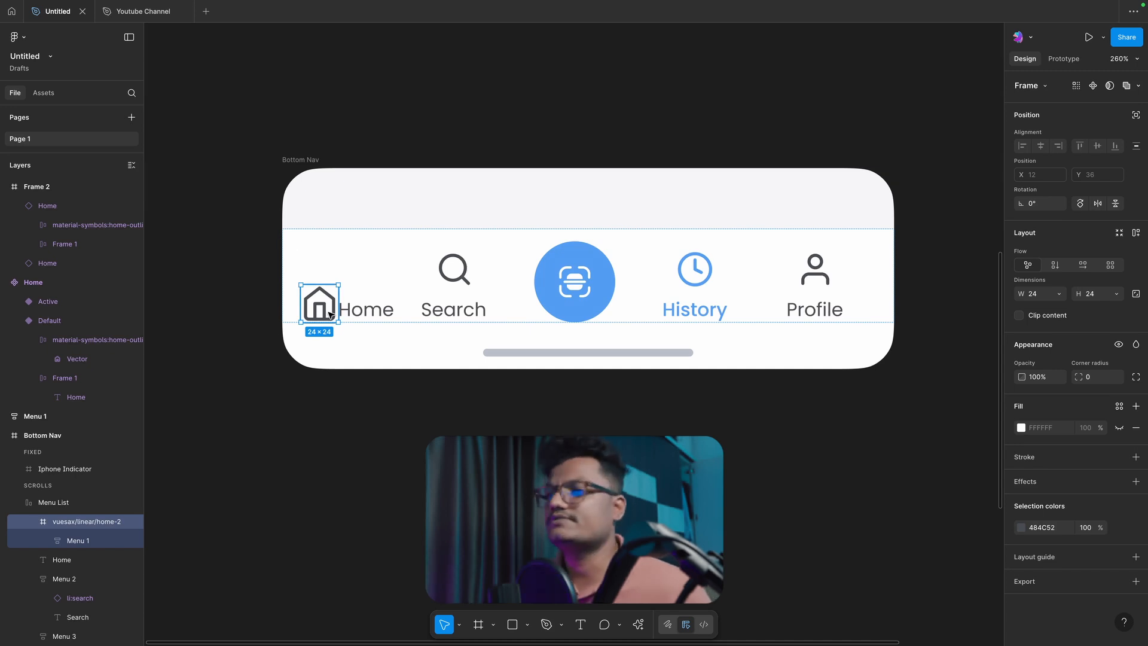
Step: Move the home, search, user and clock icons out of the Bottom Nav onto the empty canvas above it
{"action": "left_click", "coordinate": [363, 310]}
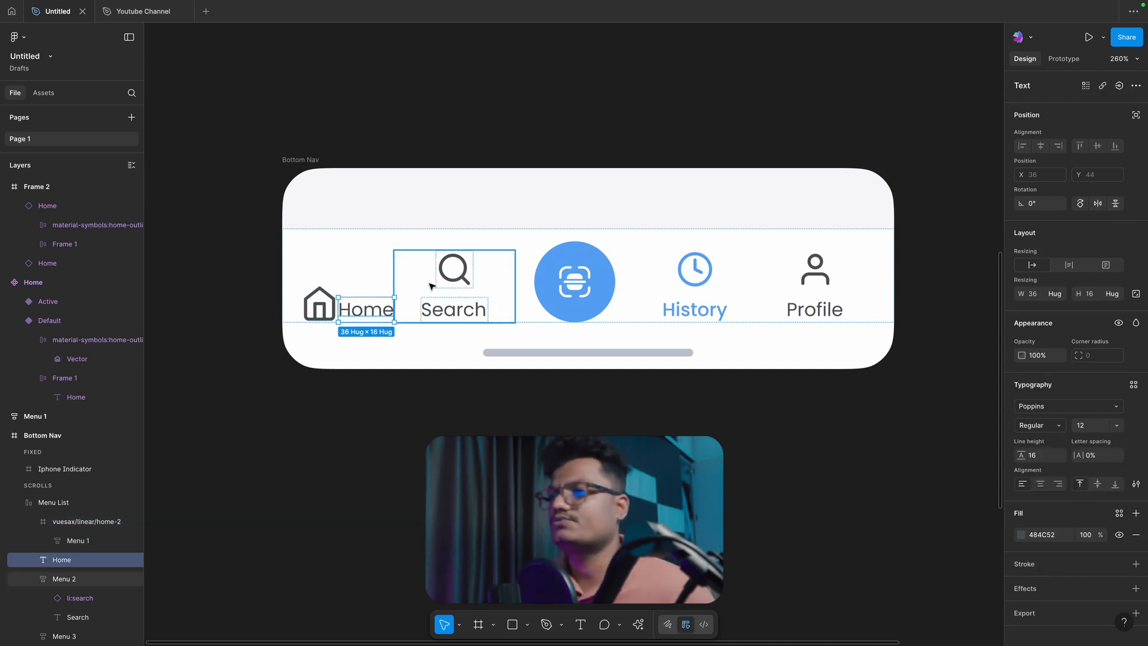
{"action": "left_click", "coordinate": [824, 272]}
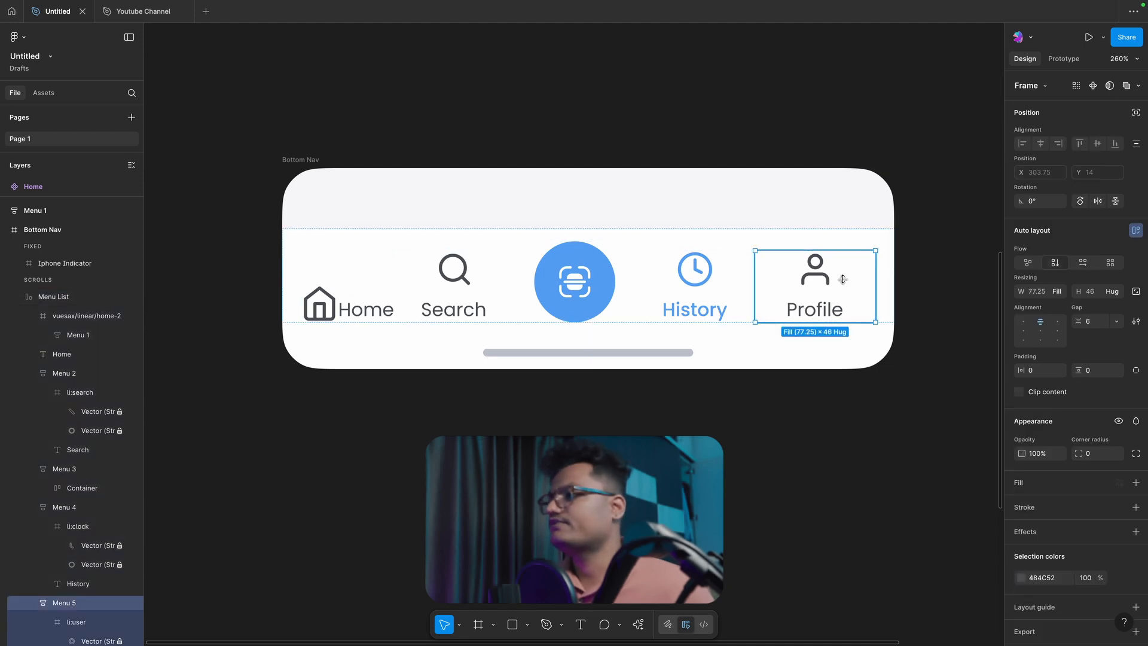
{"action": "left_click", "coordinate": [807, 138]}
{"action": "left_click", "coordinate": [812, 265], "text": "ctrl"}
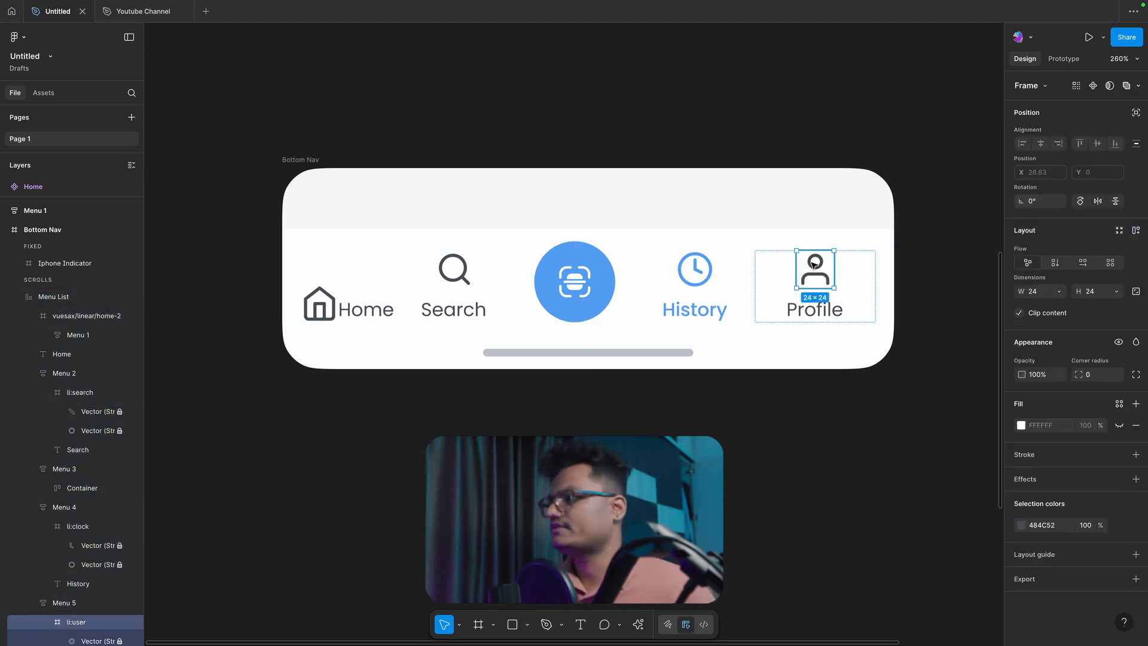
{"action": "left_click_drag", "start_coordinate": [813, 265], "coordinate": [675, 118]}
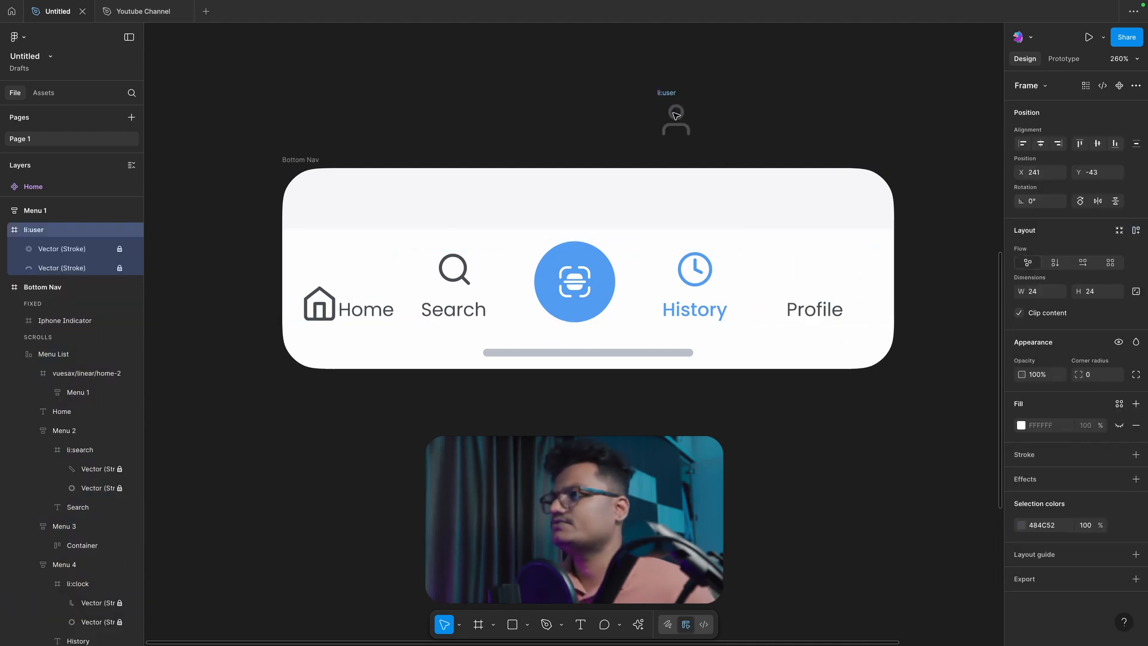
{"action": "left_click", "coordinate": [692, 275]}
{"action": "left_click", "coordinate": [691, 275], "text": "ctrl"}
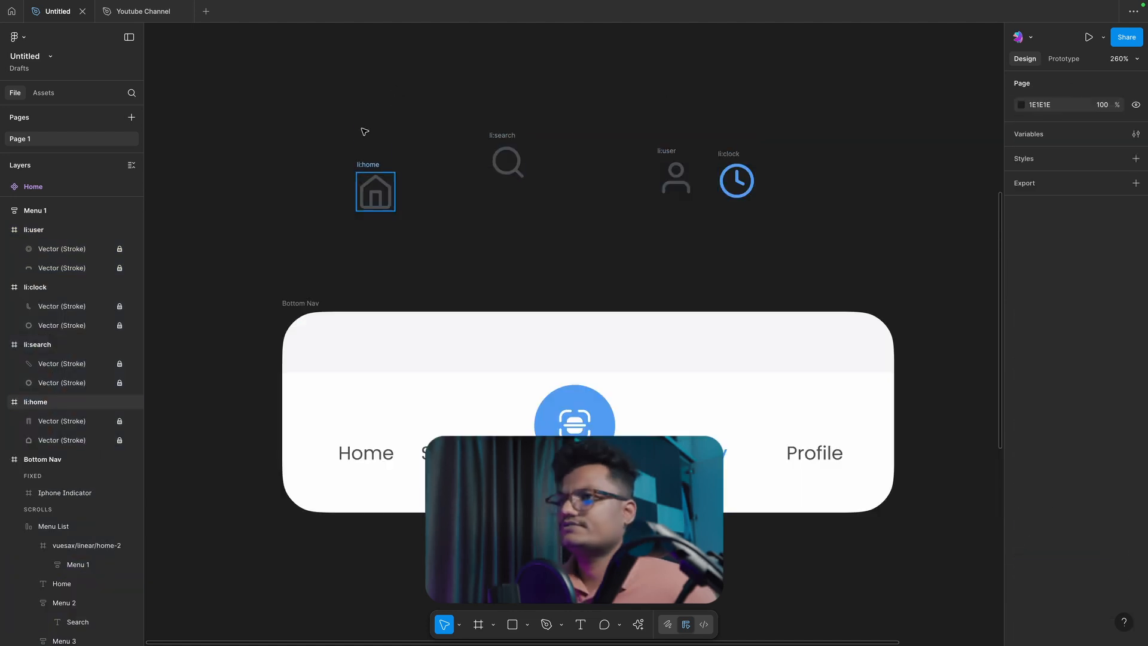
Step: Arrange the loose icons in a rough row above the Bottom Nav in the order home, search, user, clock
{"action": "left_click_drag", "start_coordinate": [376, 192], "coordinate": [376, 153]}
{"action": "left_click", "coordinate": [428, 118]}
{"action": "left_click", "coordinate": [507, 162]}
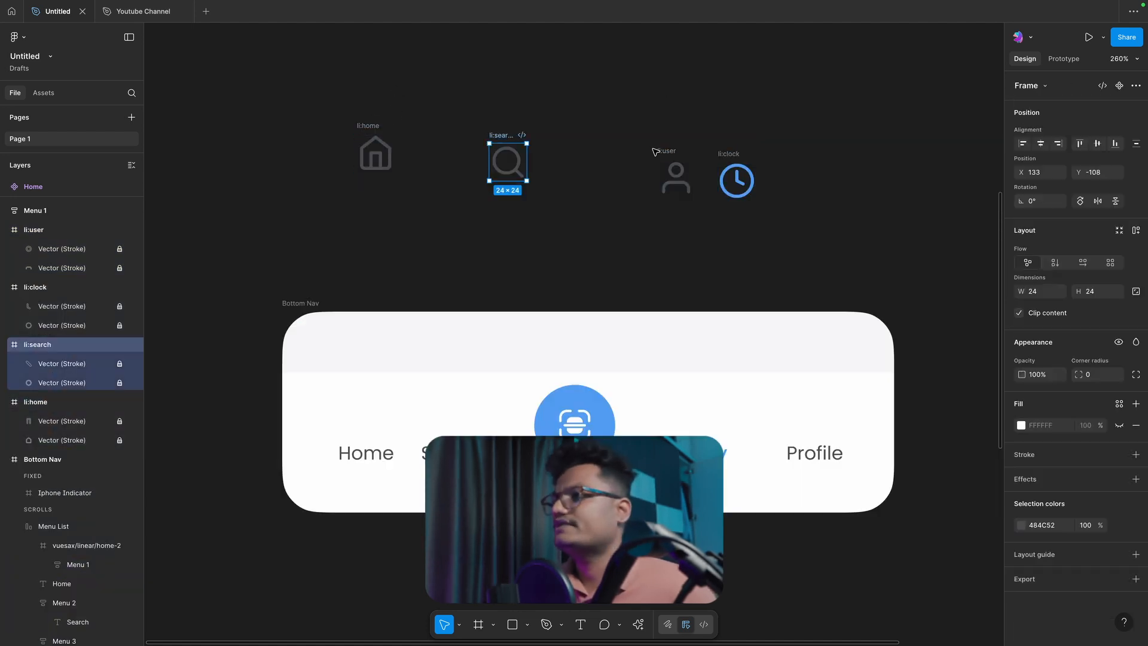
{"action": "left_click", "coordinate": [656, 152]}
{"action": "left_click", "coordinate": [675, 178]}
{"action": "left_click_drag", "start_coordinate": [734, 153], "coordinate": [721, 141]}
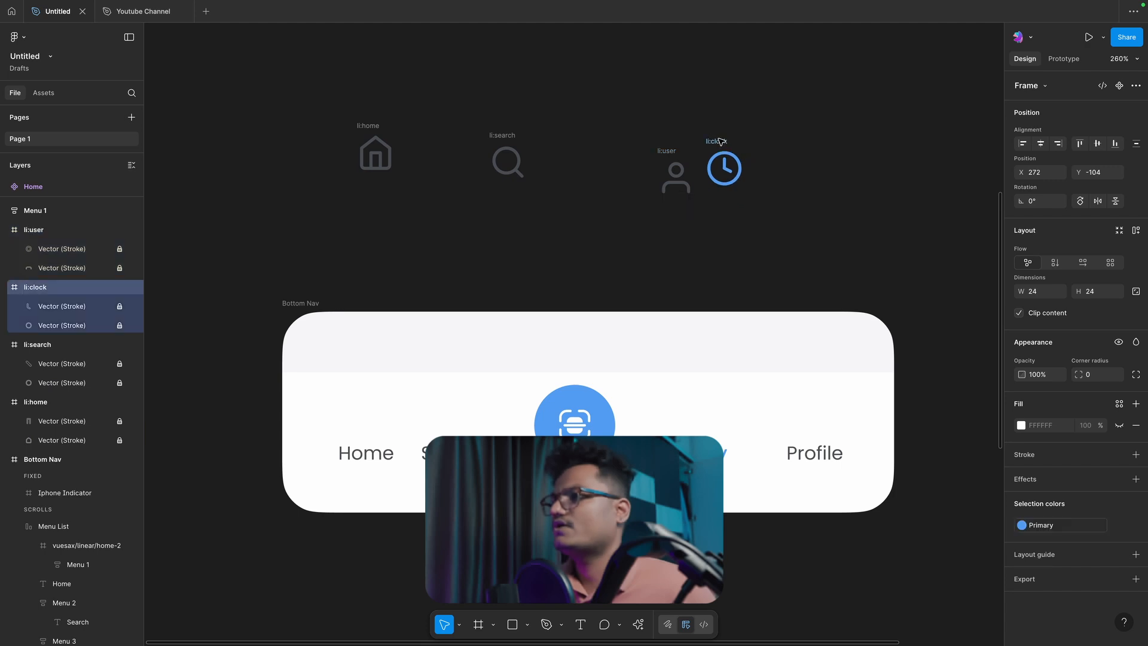
{"action": "left_click_drag", "start_coordinate": [675, 178], "coordinate": [594, 163]}
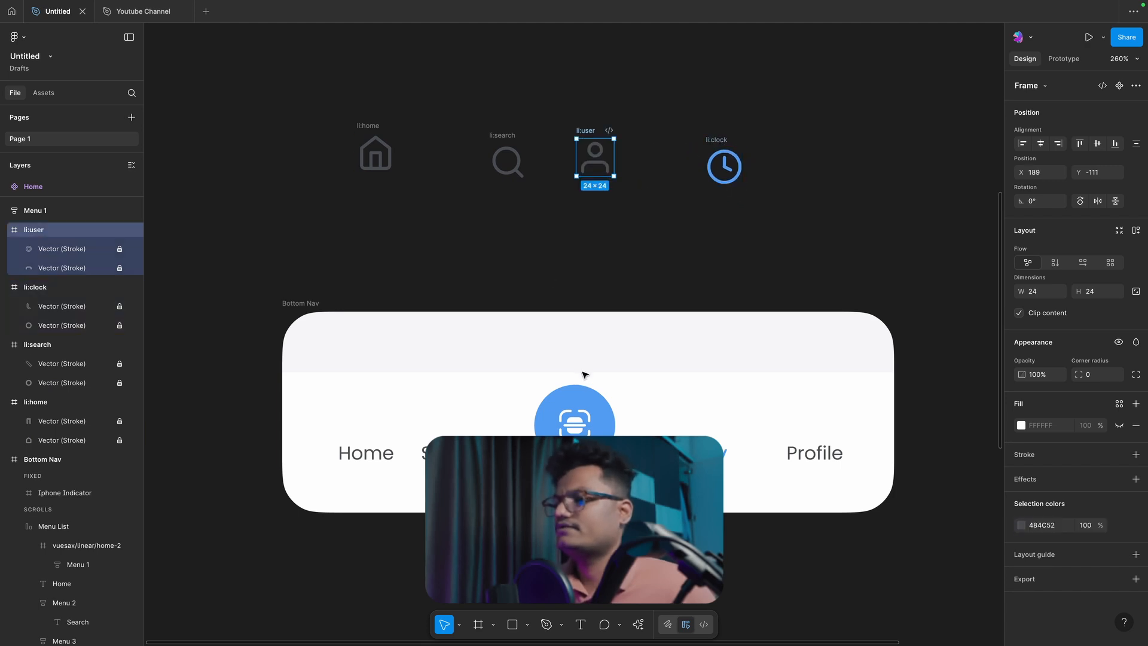
Step: Move the round blue scan button out of the Bottom Nav to the canvas below the icon row
{"action": "left_click", "coordinate": [582, 399]}
{"action": "left_click_drag", "start_coordinate": [583, 399], "coordinate": [628, 218]}
{"action": "left_click", "coordinate": [493, 210]}
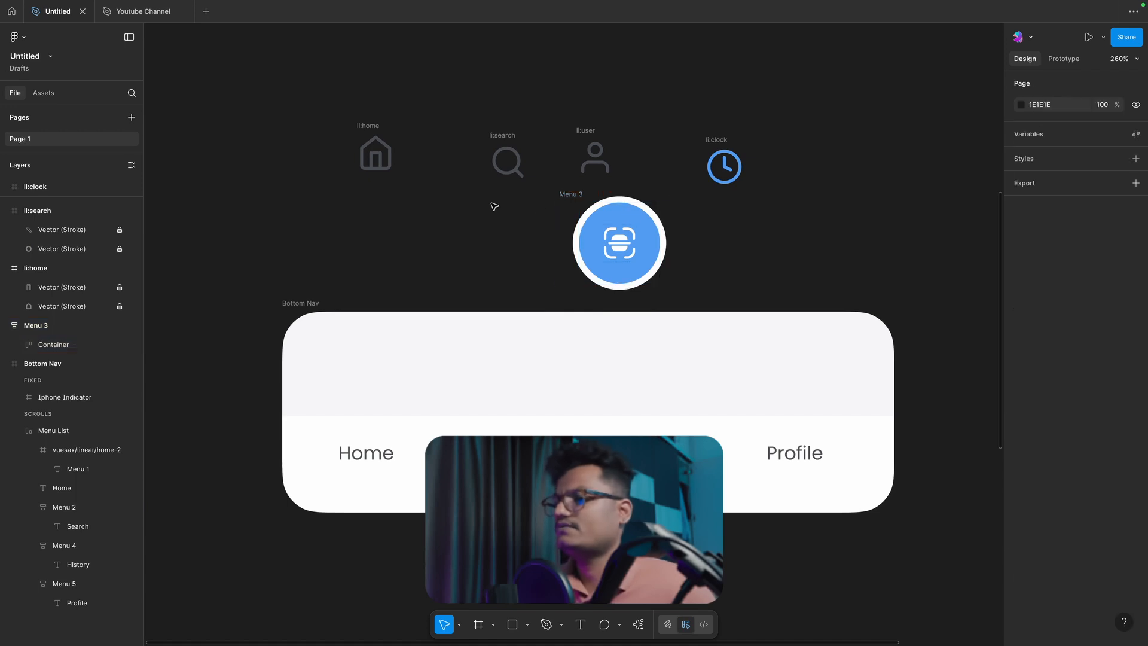
Step: Move the Home, Search, History and Profile labels out of the Bottom Nav to the canvas beneath the icons
{"action": "left_click", "coordinate": [371, 450]}
{"action": "left_click_drag", "start_coordinate": [372, 449], "coordinate": [374, 229]}
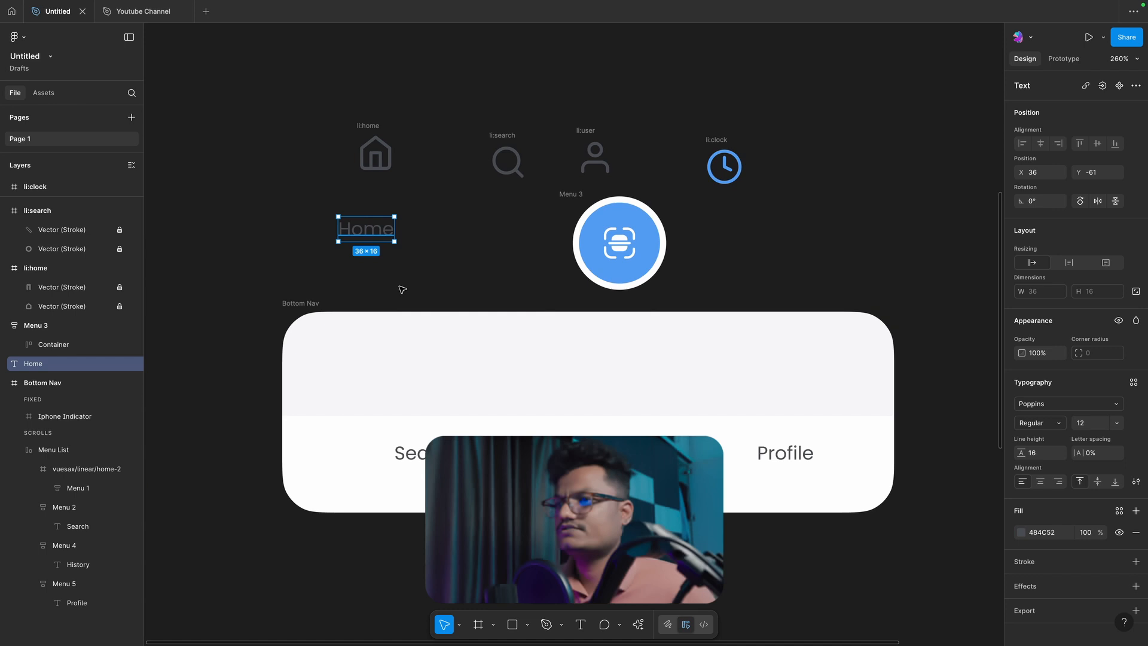
{"action": "double_click", "coordinate": [413, 452]}
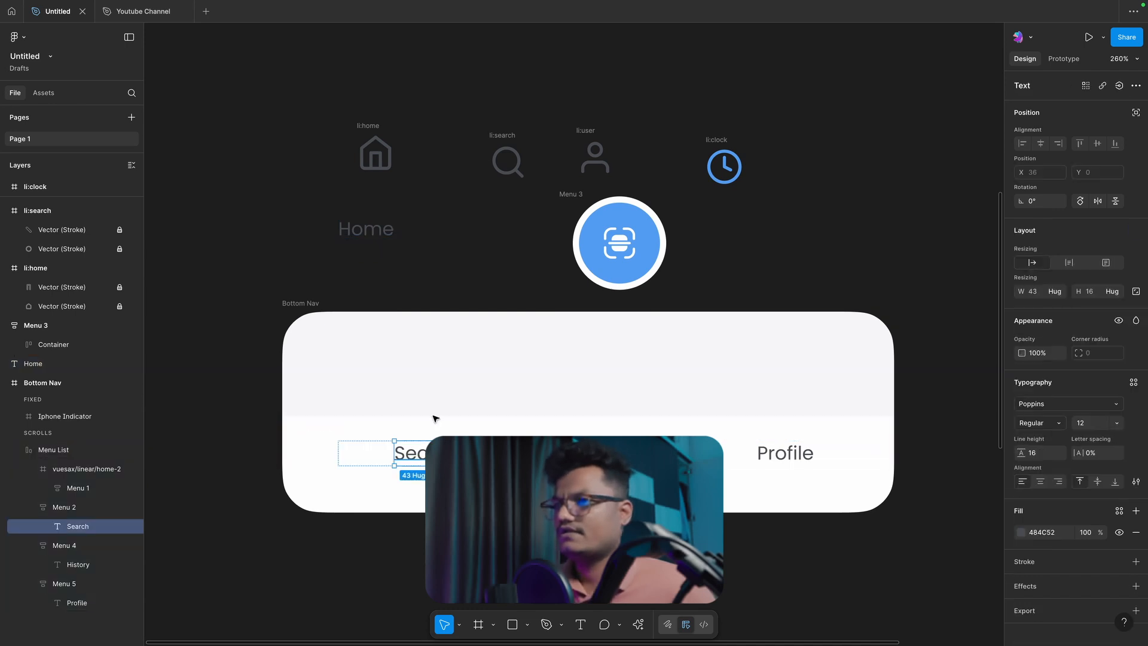
{"action": "left_click_drag", "start_coordinate": [433, 452], "coordinate": [462, 242]}
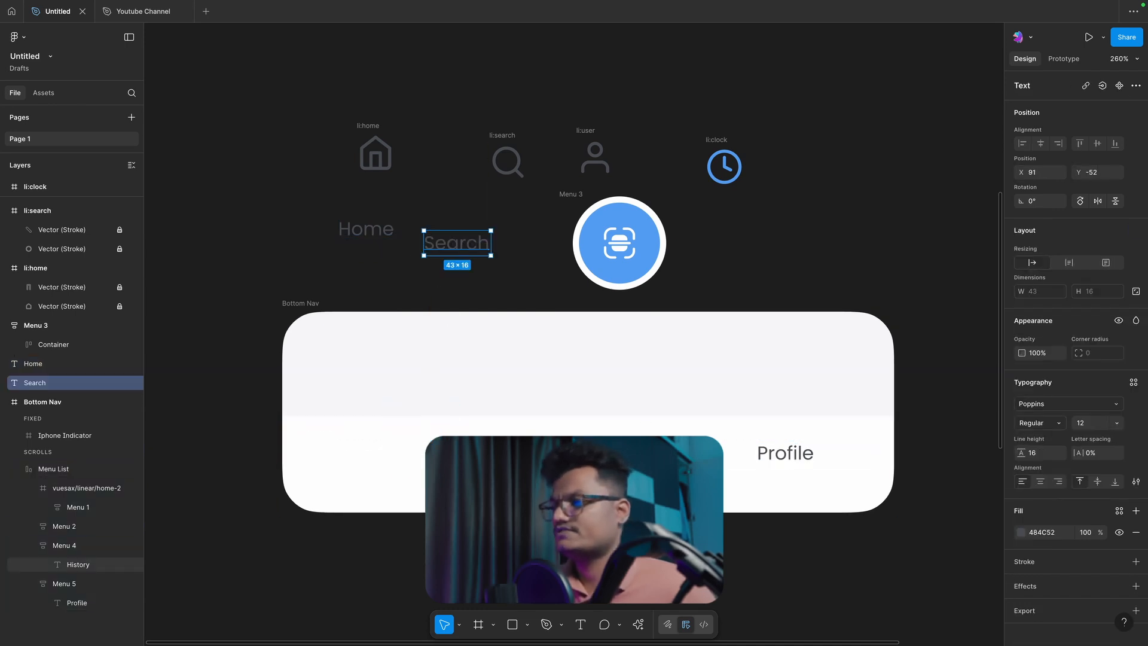
{"action": "left_click", "coordinate": [633, 456], "text": "super"}
{"action": "left_click_drag", "start_coordinate": [633, 456], "coordinate": [529, 277]}
{"action": "left_click", "coordinate": [780, 454], "text": "super"}
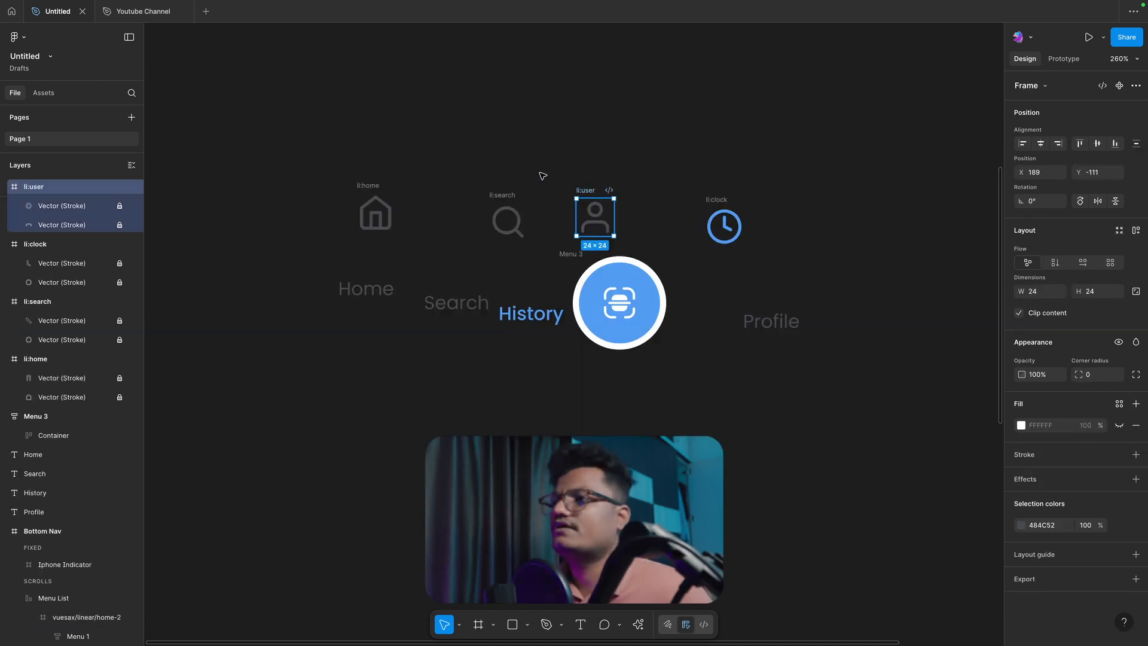
{"action": "left_click", "coordinate": [480, 167]}
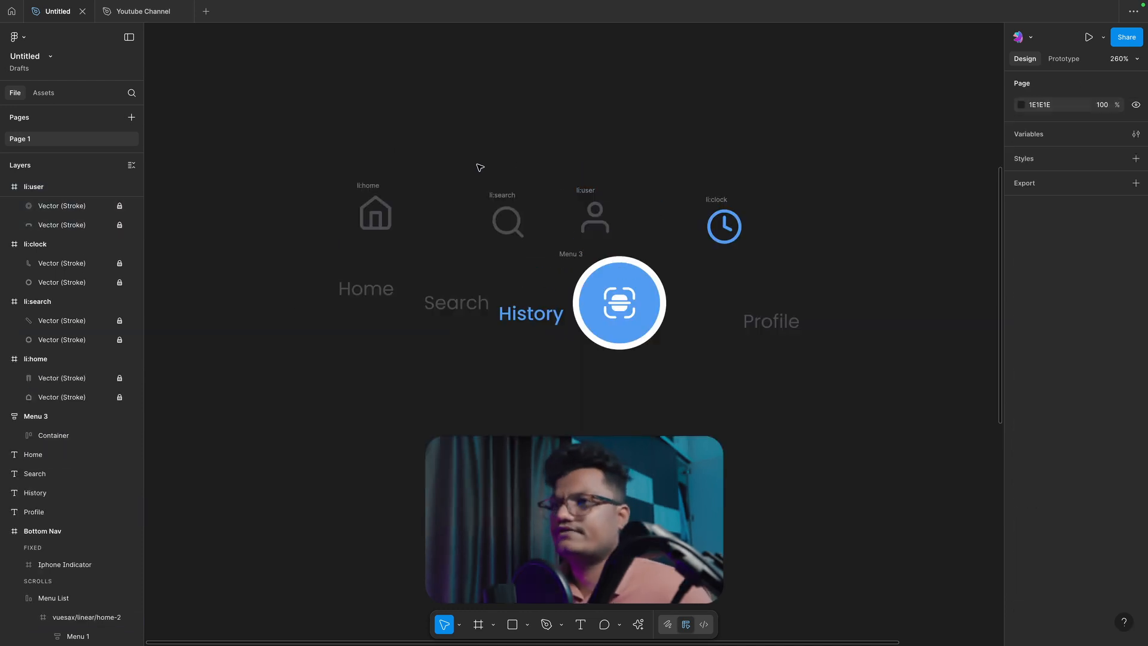
Step: Apply auto layout separately to the home icon and to the Home label
{"action": "left_click", "coordinate": [359, 187]}
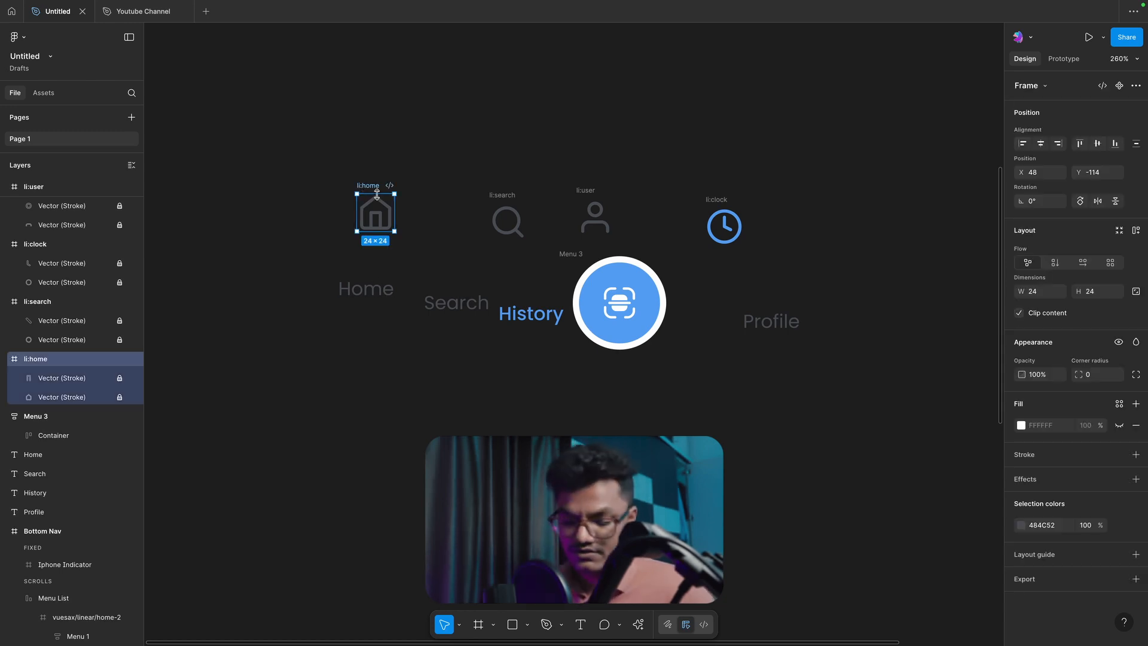
{"action": "key", "text": "shift+a"}
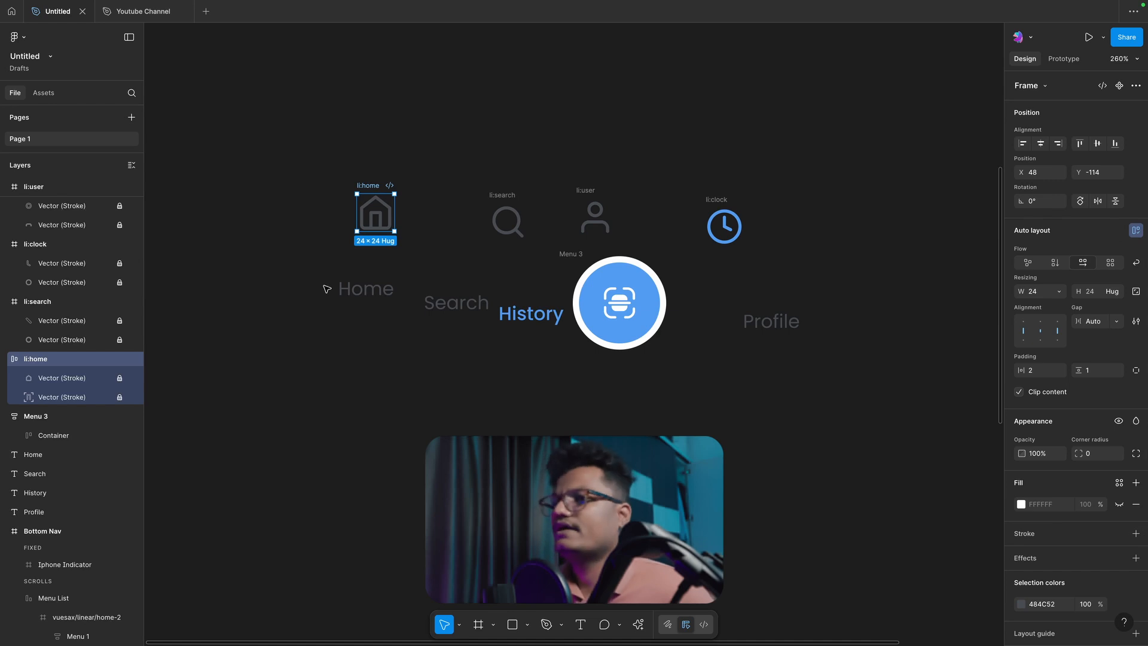
{"action": "left_click", "coordinate": [357, 292]}
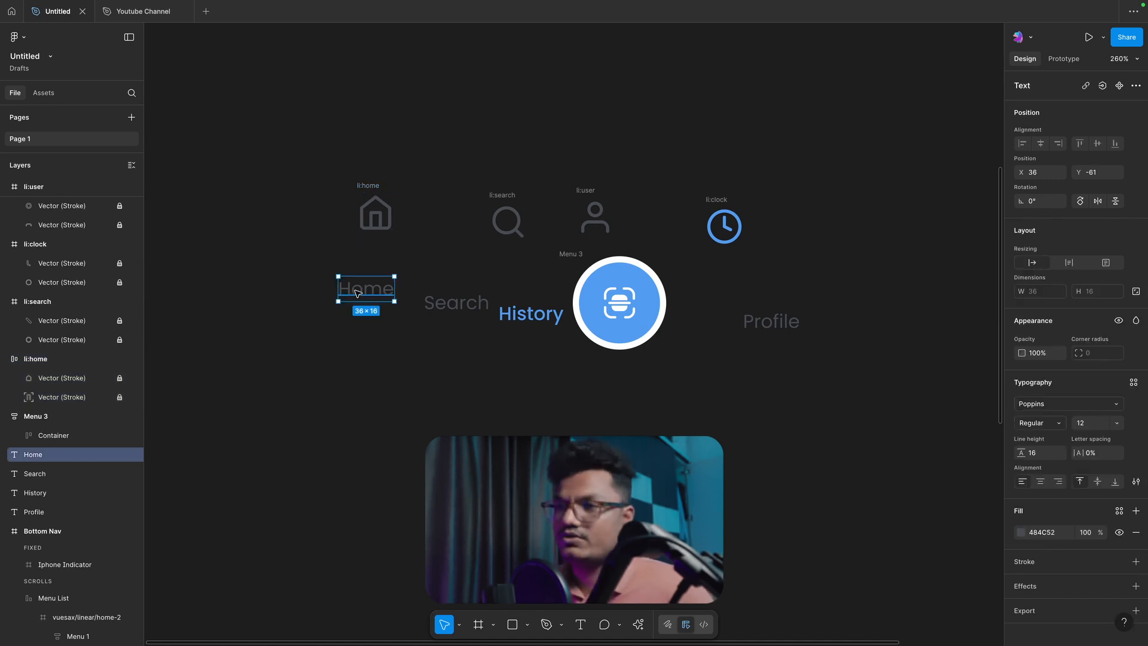
{"action": "key", "text": "shift+a"}
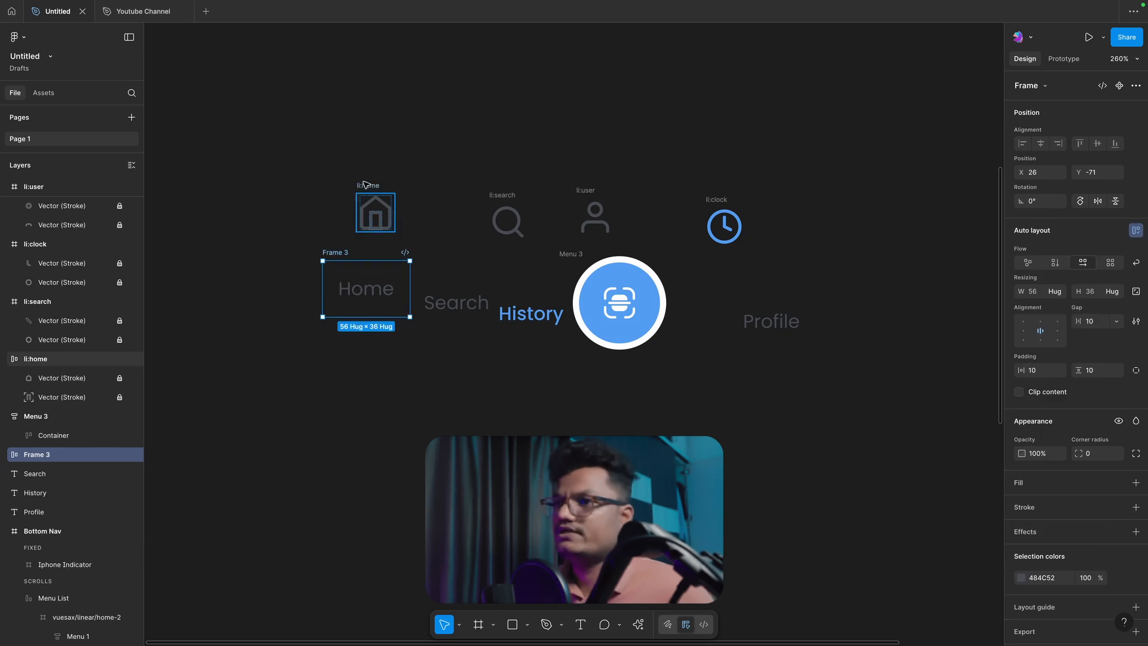
Step: Set the Home label frame's vertical padding to 0 and centre the frame beneath the home icon
{"action": "left_click", "coordinate": [366, 185]}
{"action": "left_click", "coordinate": [333, 251], "text": "shift"}
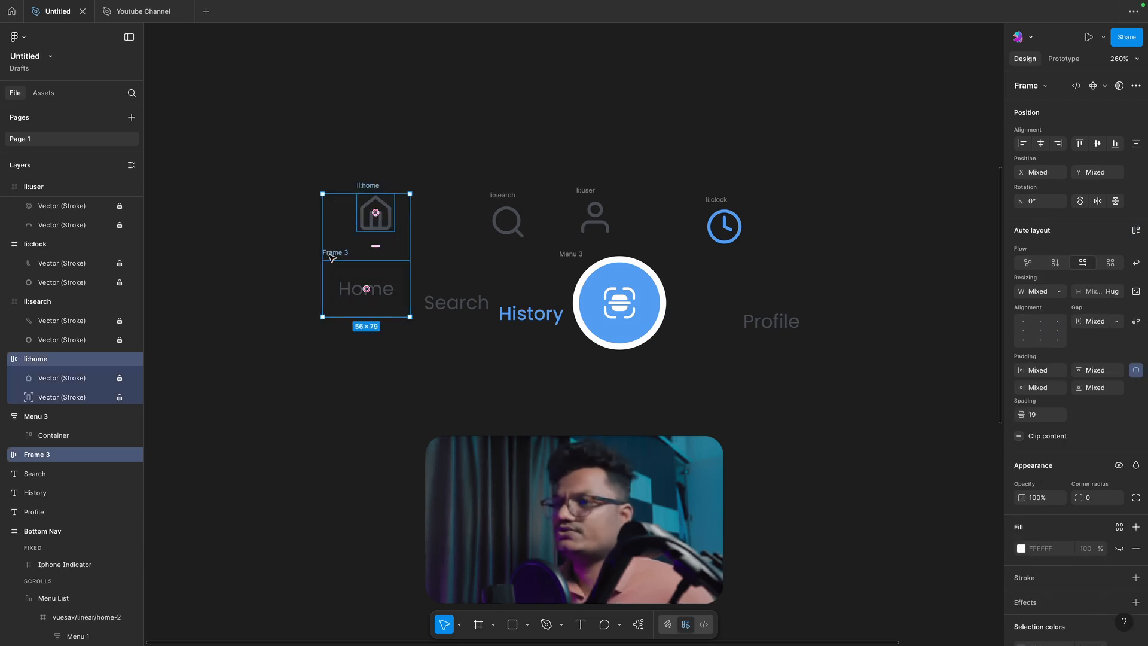
{"action": "left_click", "coordinate": [356, 143]}
{"action": "left_click", "coordinate": [358, 287]}
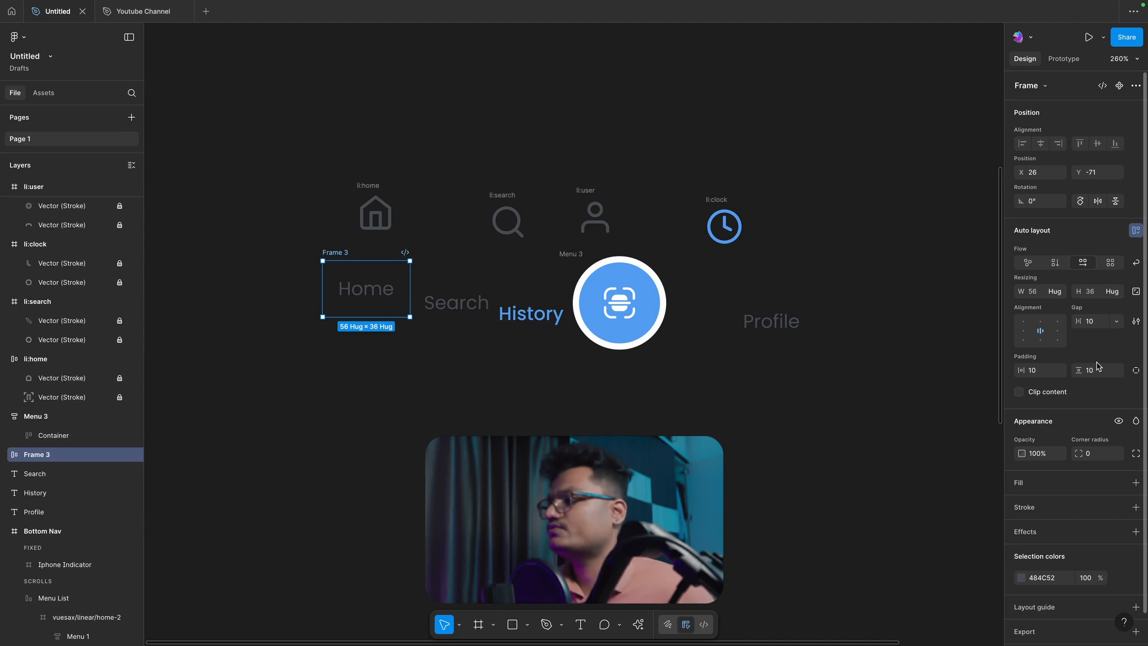
{"action": "left_click", "coordinate": [1098, 370]}
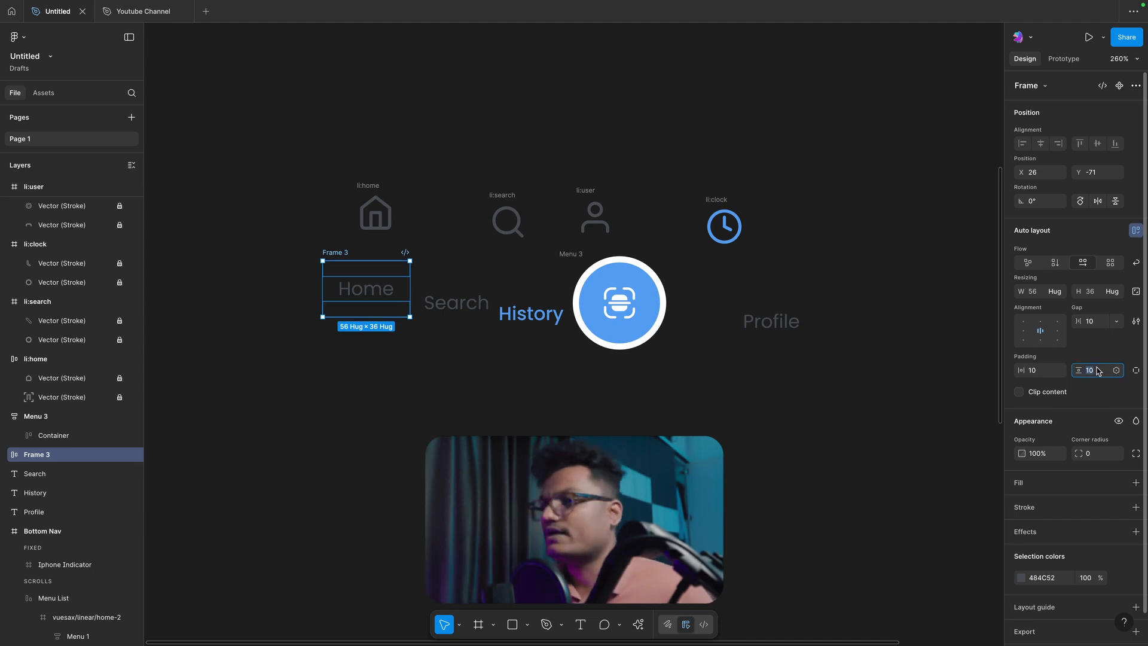
{"action": "key", "text": "Return"}
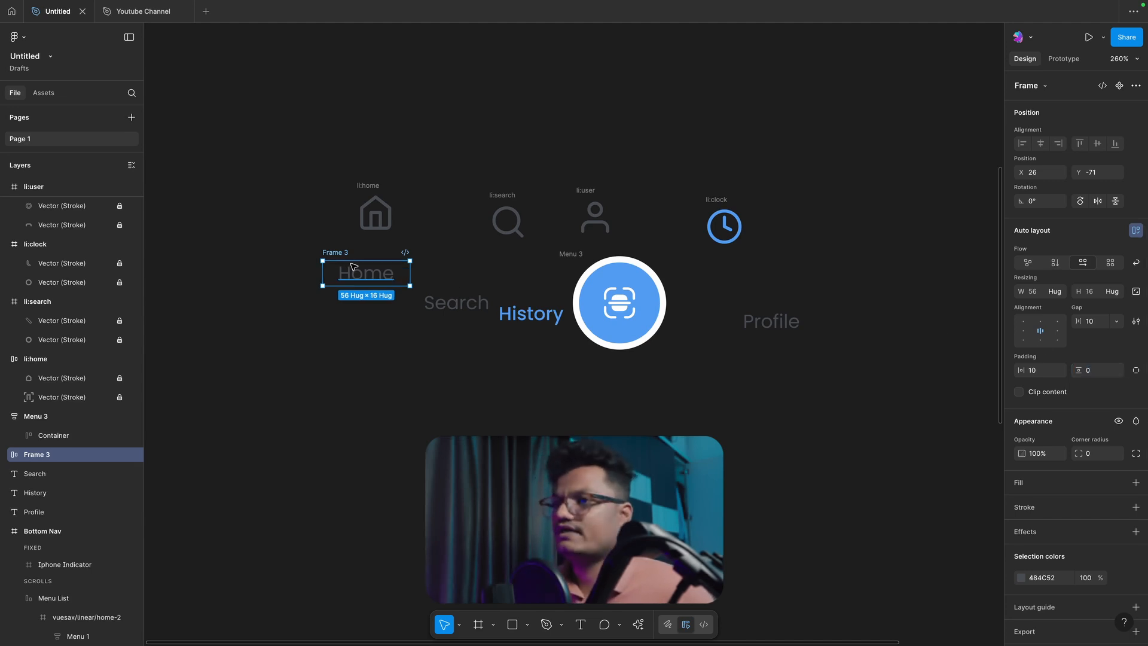
{"action": "left_click_drag", "start_coordinate": [343, 254], "coordinate": [353, 256]}
Step: Combine the home icon and the Home label frame in a vertical auto layout with a gap of 12
{"action": "left_click", "coordinate": [372, 186], "text": "shift"}
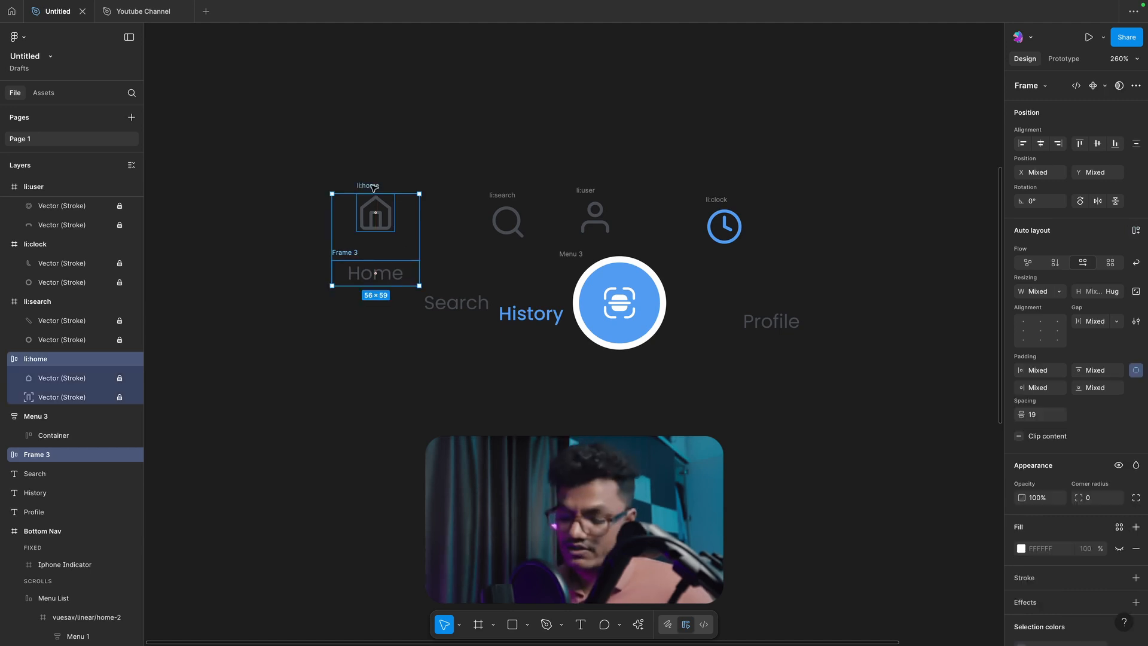
{"action": "key", "text": "shift+a"}
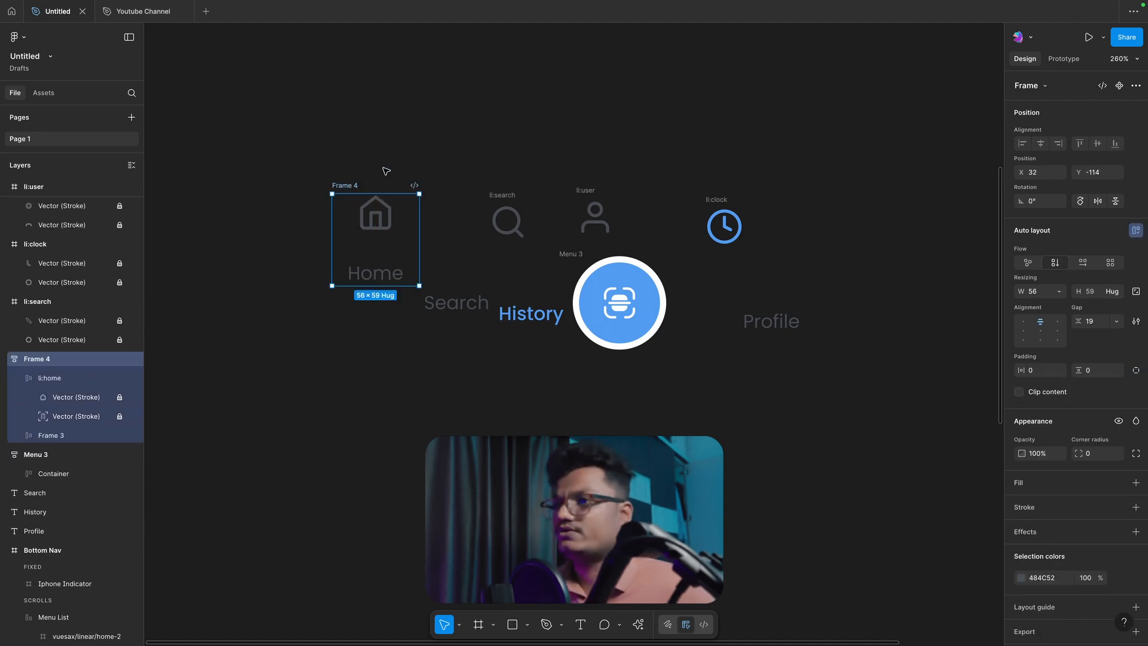
{"action": "left_click", "coordinate": [377, 254]}
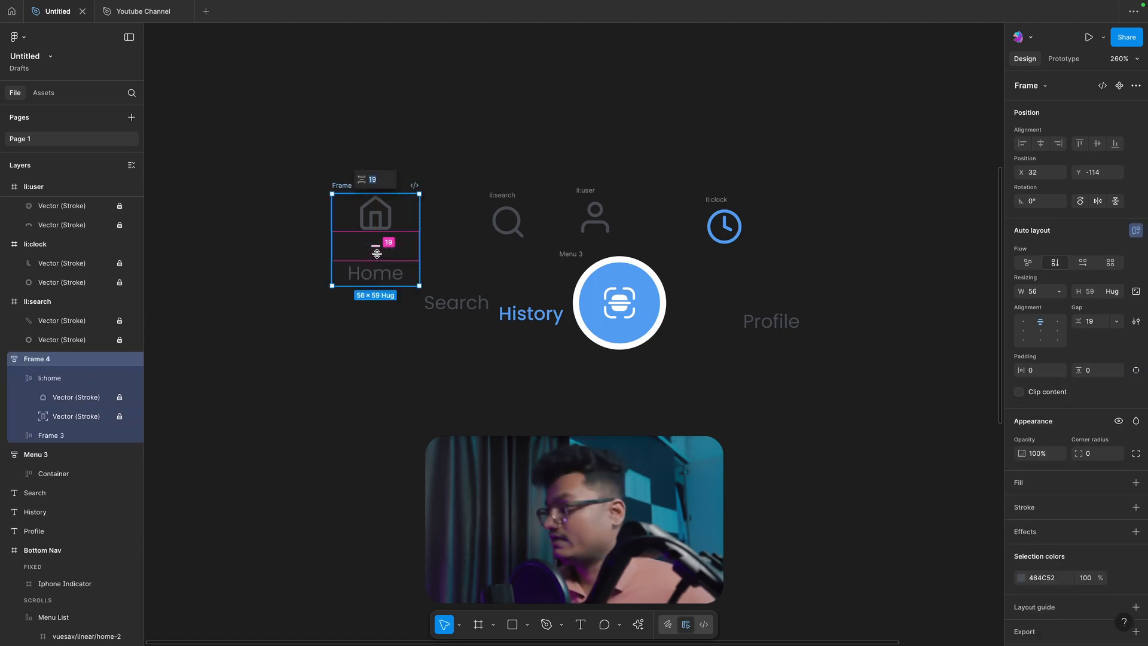
{"action": "left_click", "coordinate": [1090, 321]}
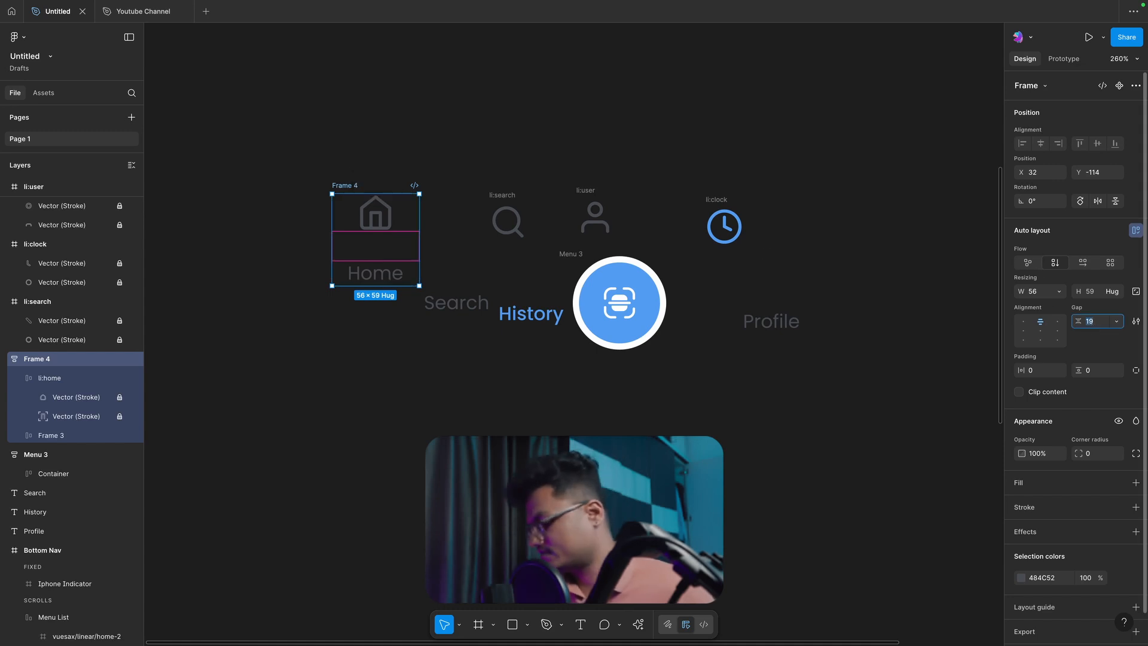
{"action": "key", "text": "Return"}
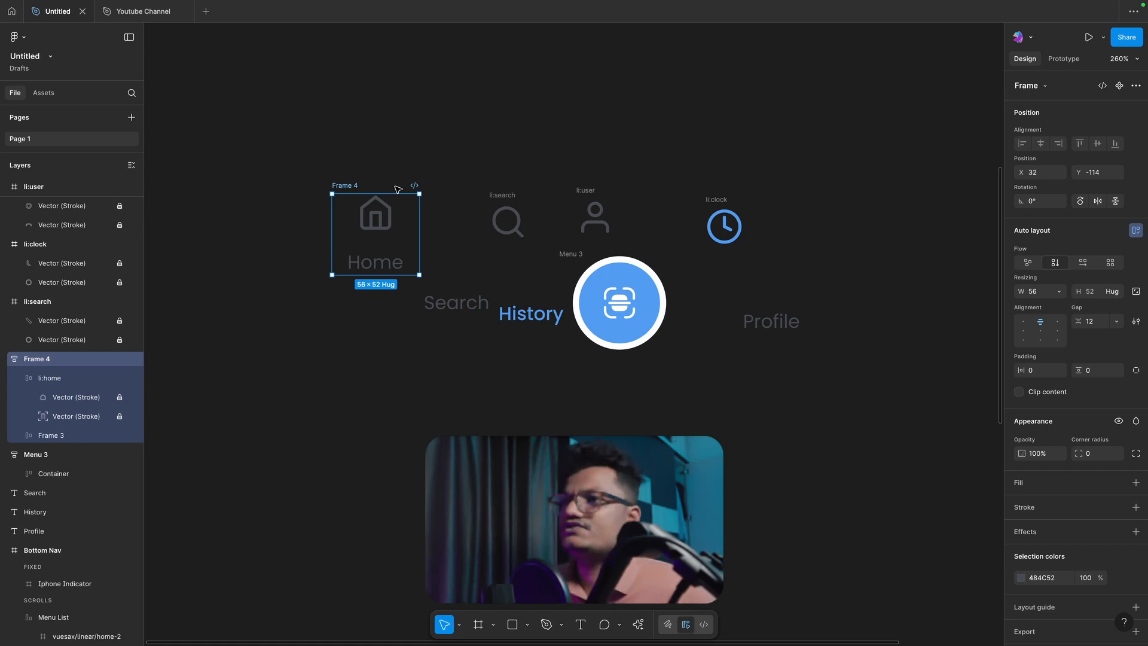
{"action": "left_click", "coordinate": [362, 141]}
Step: Combine the search icon and the Search label in a vertical auto layout with a gap of 12 and top-centre alignment
{"action": "left_click", "coordinate": [508, 222]}
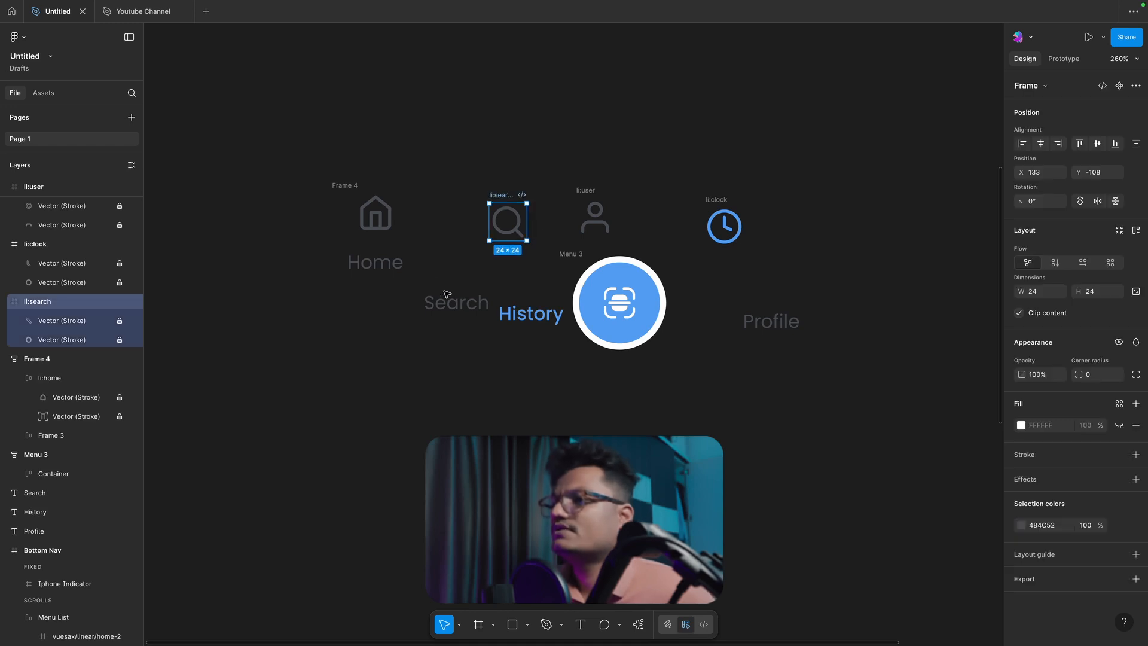
{"action": "left_click", "coordinate": [456, 303], "text": "shift"}
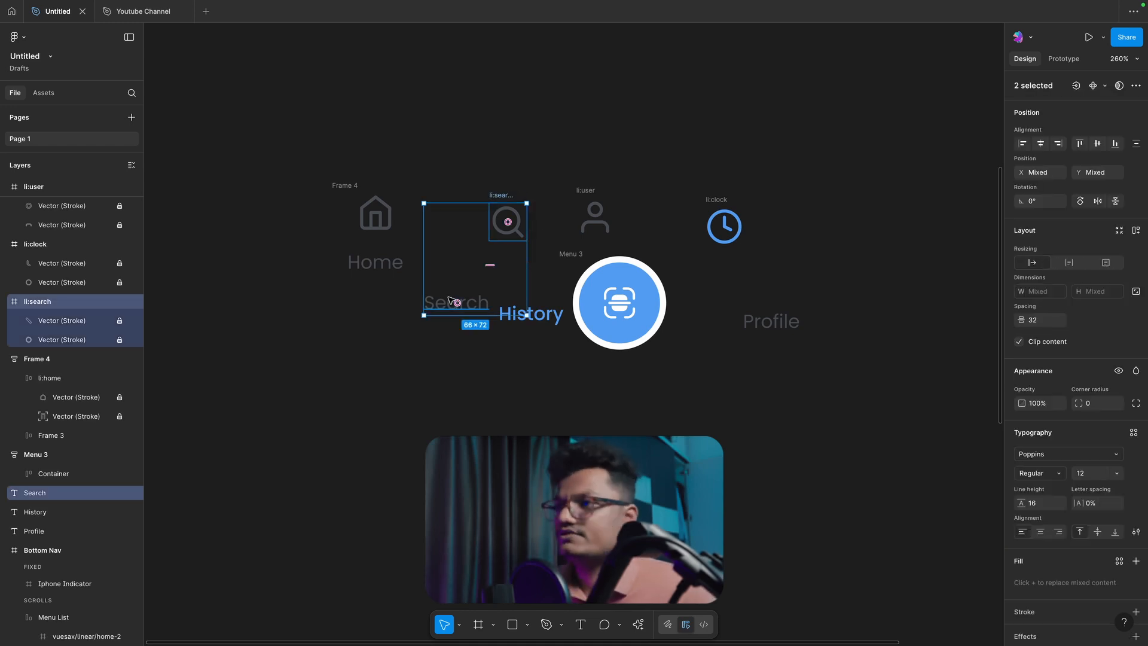
{"action": "key", "text": "shift+a"}
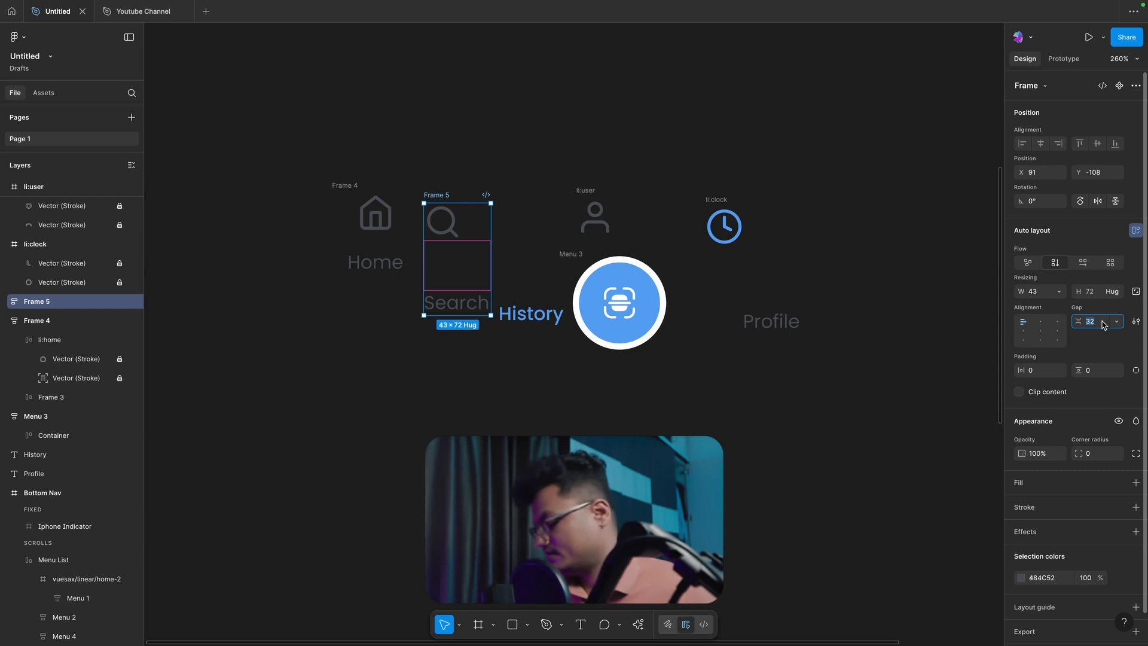
{"action": "type", "text": "12"}
{"action": "key", "text": "Return"}
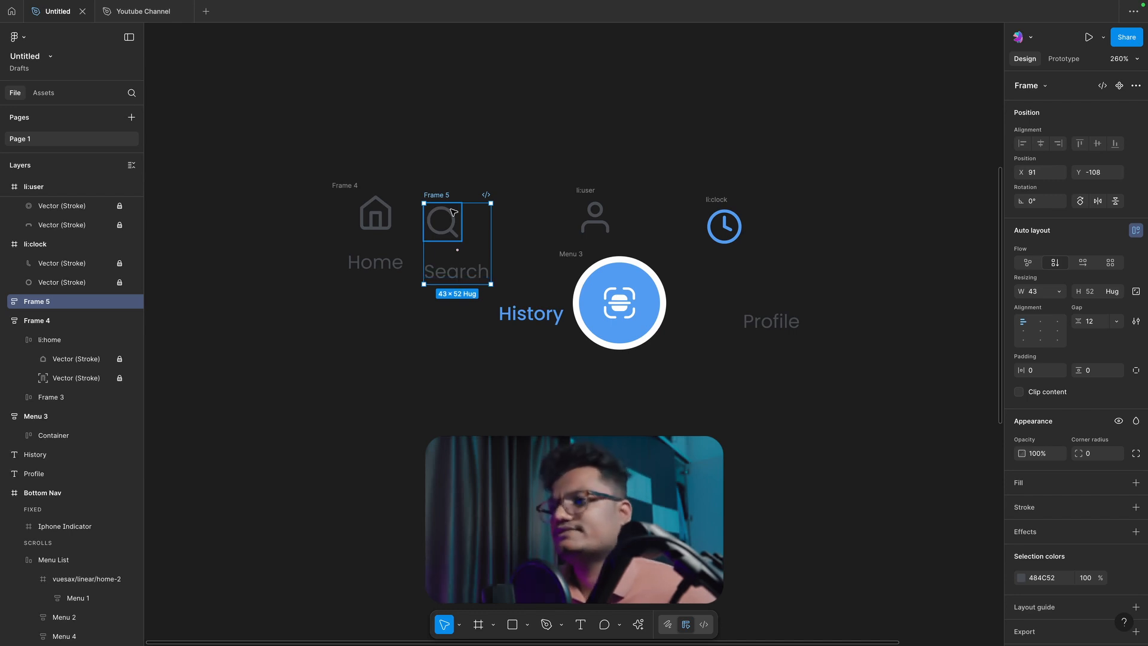
{"action": "left_click", "coordinate": [1040, 322]}
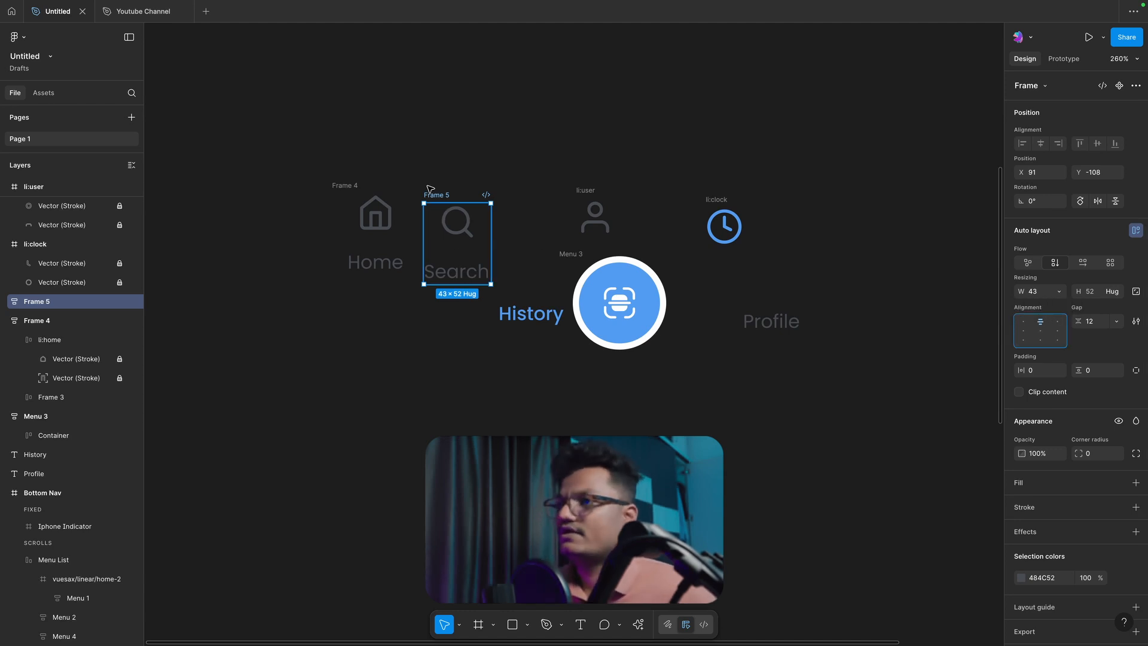
Step: Move the Search item up so that it lines up with the Home item
{"action": "left_click", "coordinate": [445, 175]}
{"action": "left_click_drag", "start_coordinate": [440, 195], "coordinate": [439, 186]}
{"action": "left_click", "coordinate": [355, 184], "text": "shift"}
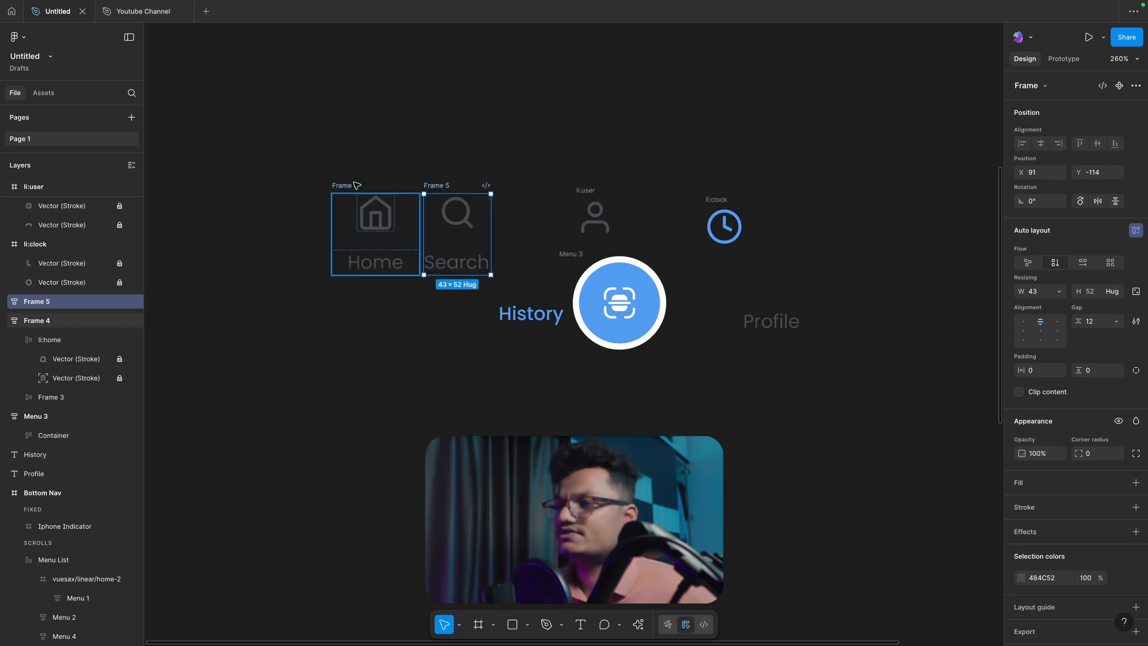
{"action": "left_click", "coordinate": [431, 162]}
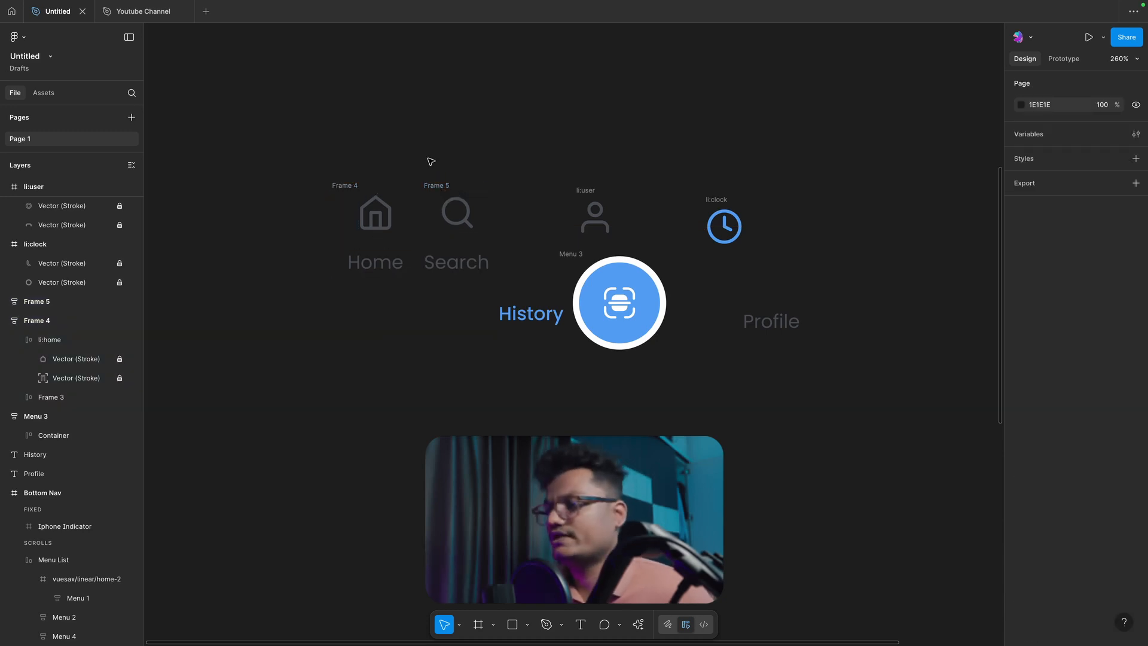
Step: Move the user icon closer to the Search item, the blue scan button out of the way, and the History label beneath the user icon
{"action": "left_click_drag", "start_coordinate": [593, 192], "coordinate": [562, 181]}
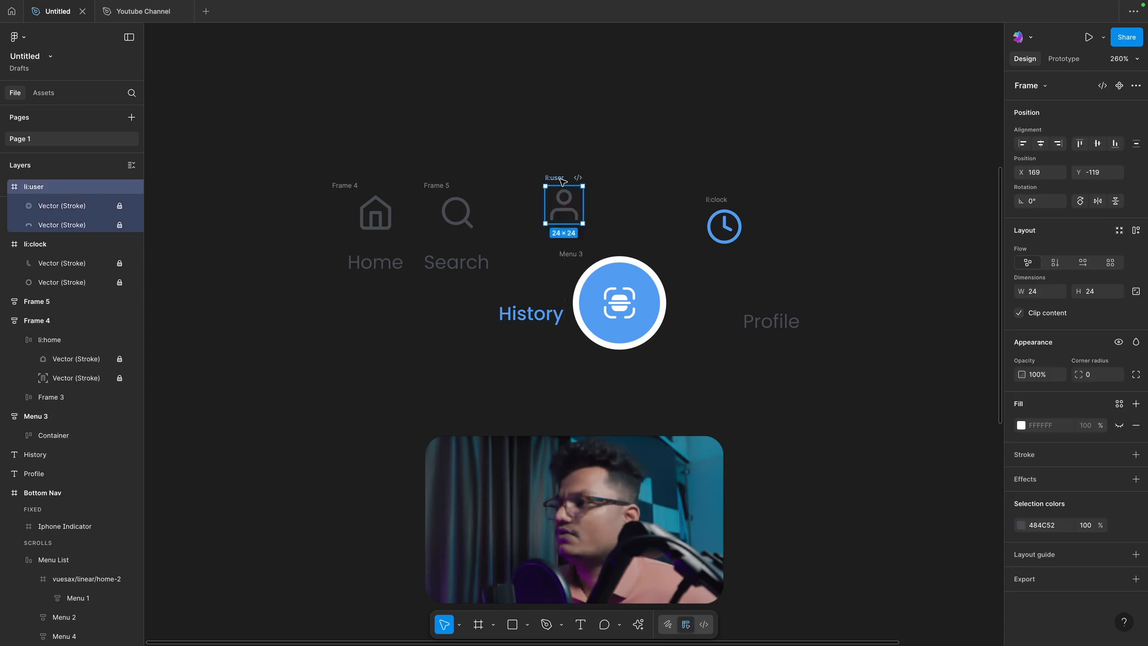
{"action": "left_click_drag", "start_coordinate": [620, 302], "coordinate": [717, 455]}
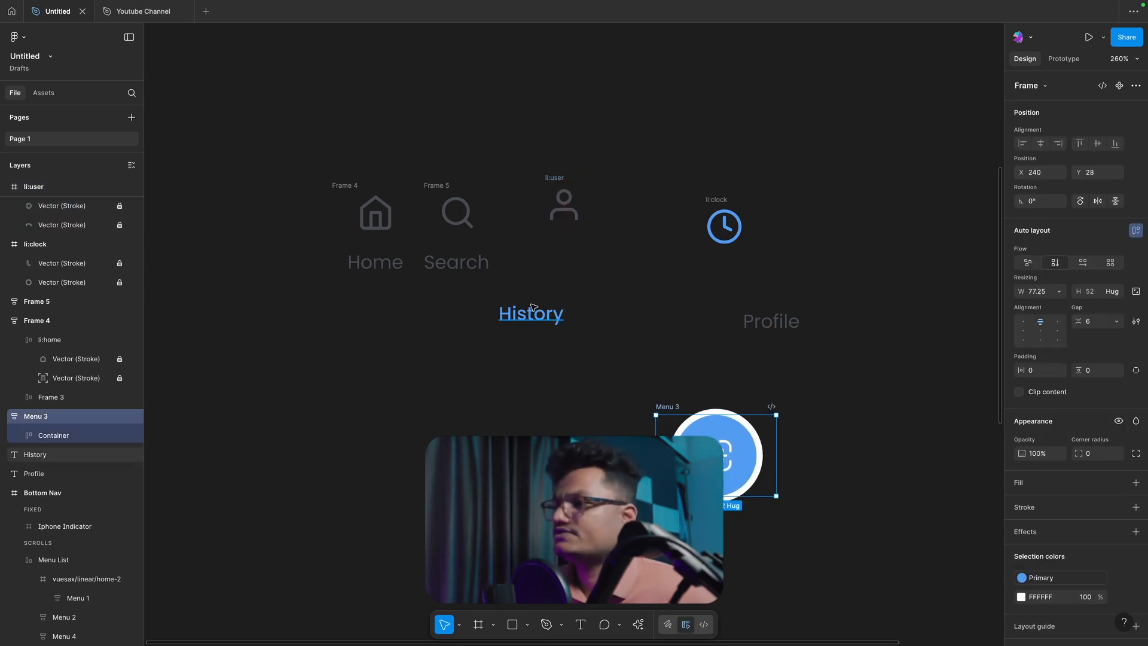
{"action": "left_click_drag", "start_coordinate": [532, 307], "coordinate": [560, 255]}
{"action": "left_click", "coordinate": [556, 178], "text": "shift"}
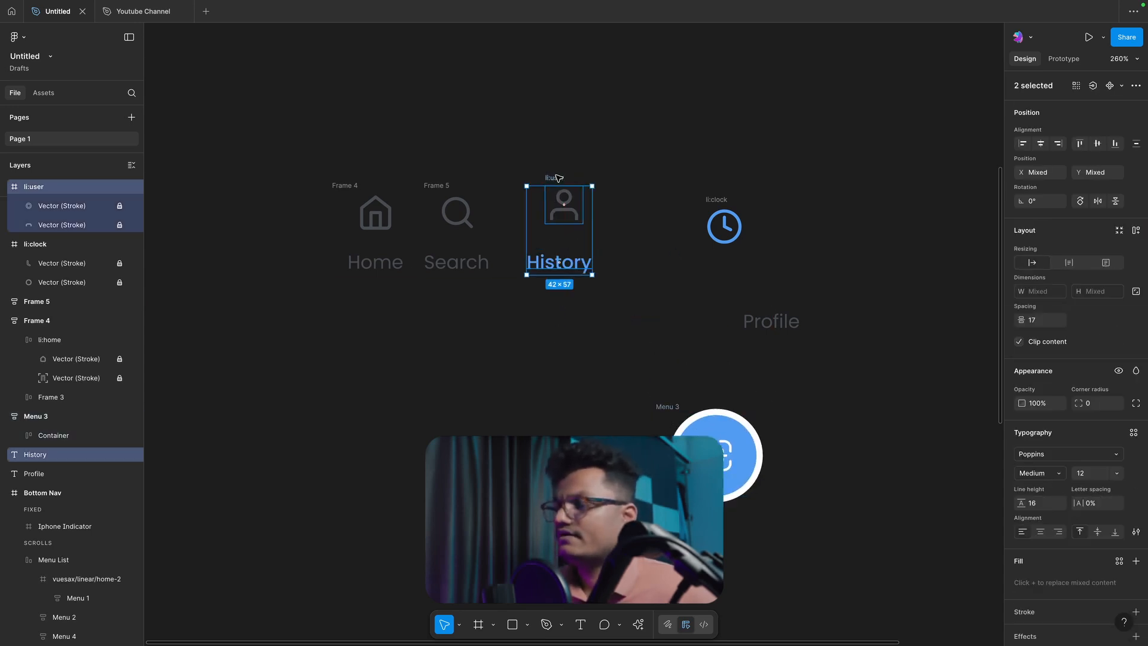
{"action": "left_click", "coordinate": [610, 259]}
Step: Apply auto layout to the History label and set its vertical padding to 0
{"action": "left_click", "coordinate": [554, 267]}
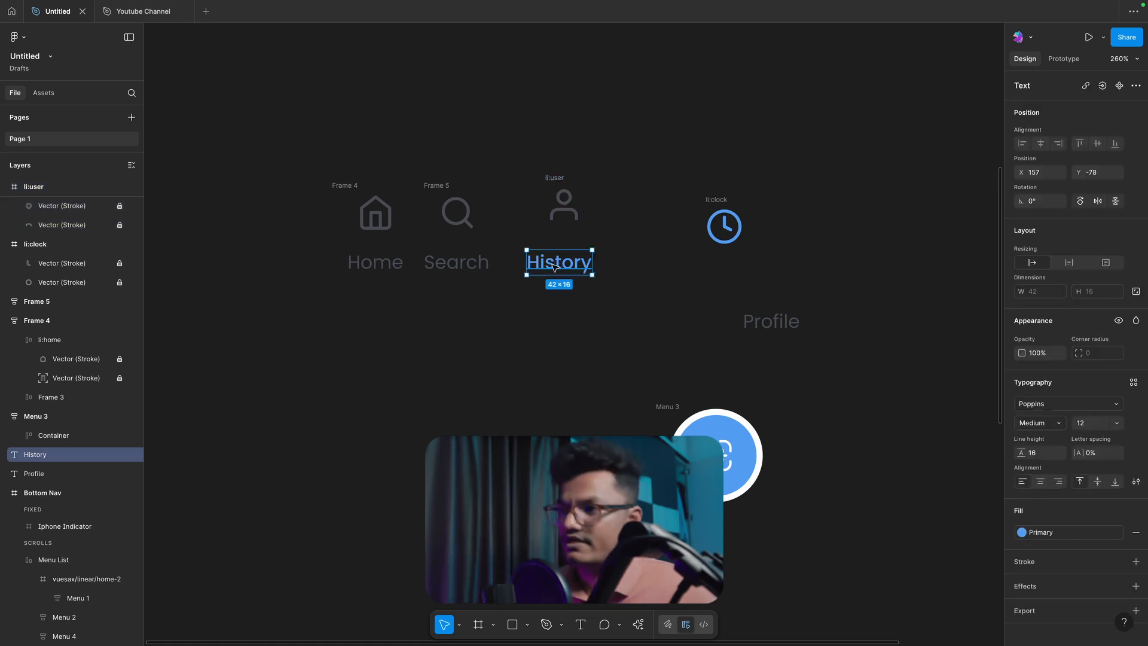
{"action": "key", "text": "shift+a"}
{"action": "left_click", "coordinate": [1091, 370]}
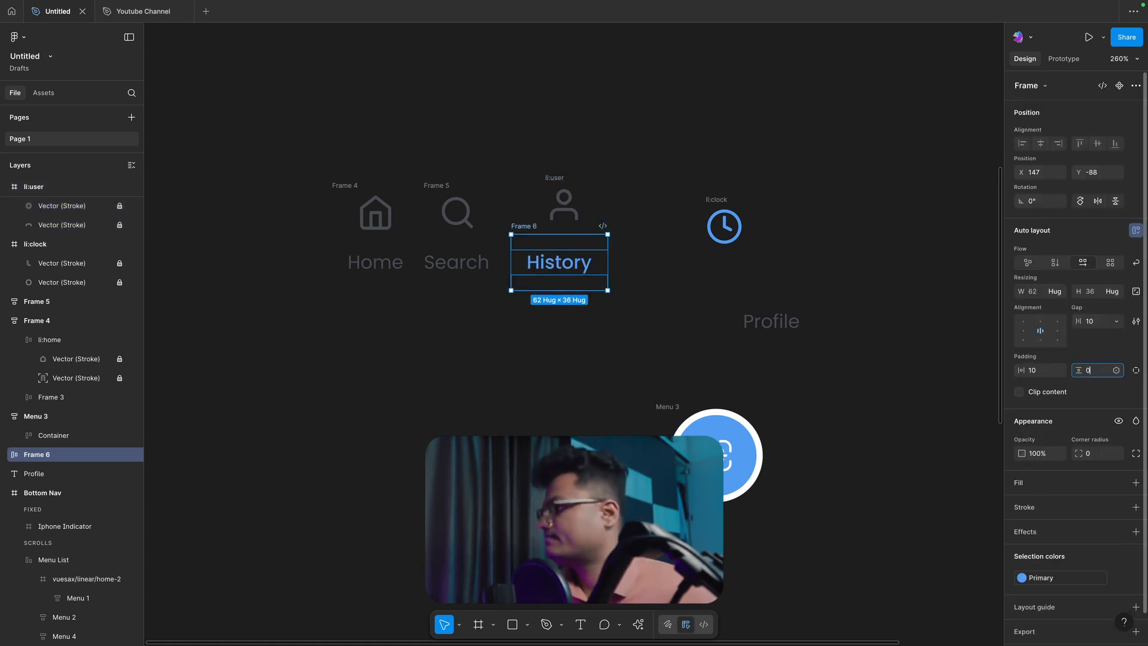
{"action": "key", "text": "Return"}
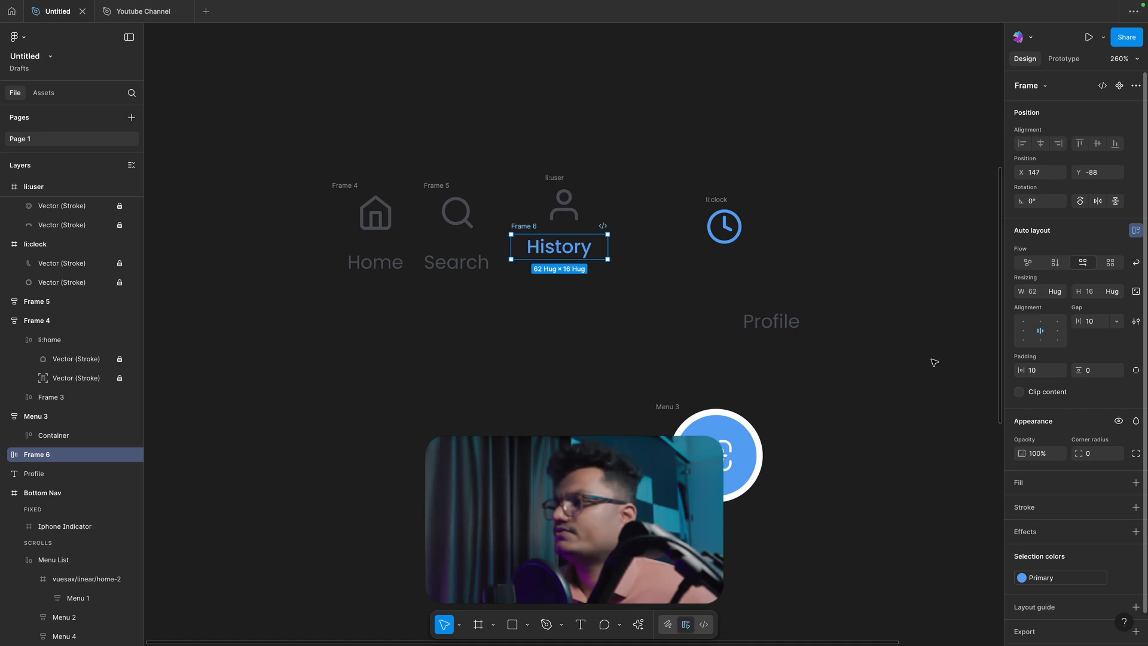
Step: Position the History label frame below the user icon and combine both in a vertical auto layout
{"action": "left_click", "coordinate": [603, 341]}
{"action": "left_click_drag", "start_coordinate": [540, 230], "coordinate": [545, 245]}
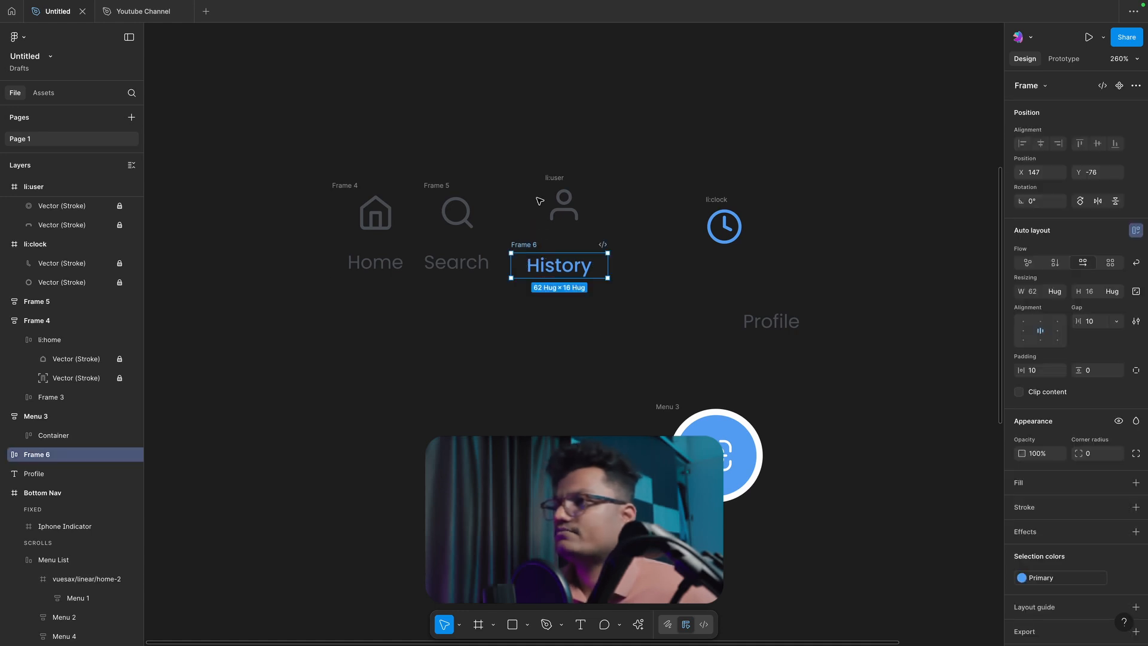
{"action": "left_click", "coordinate": [556, 178], "text": "shift"}
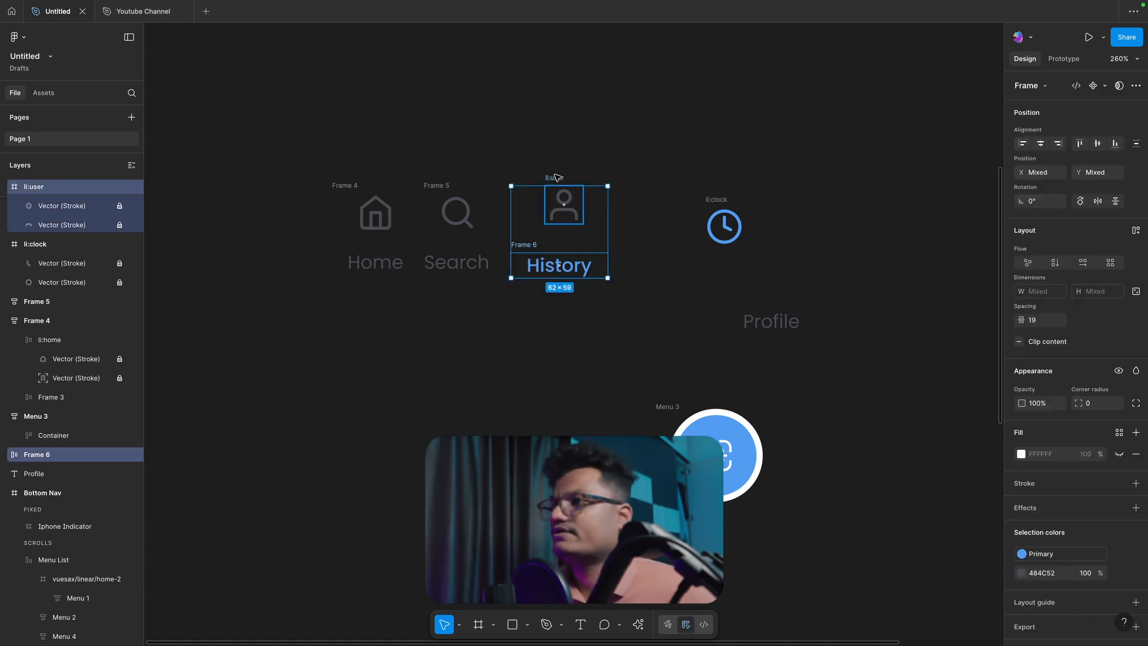
{"action": "key", "text": "shift+a"}
Step: Move the Profile label beneath the clock icon
{"action": "left_click", "coordinate": [722, 202]}
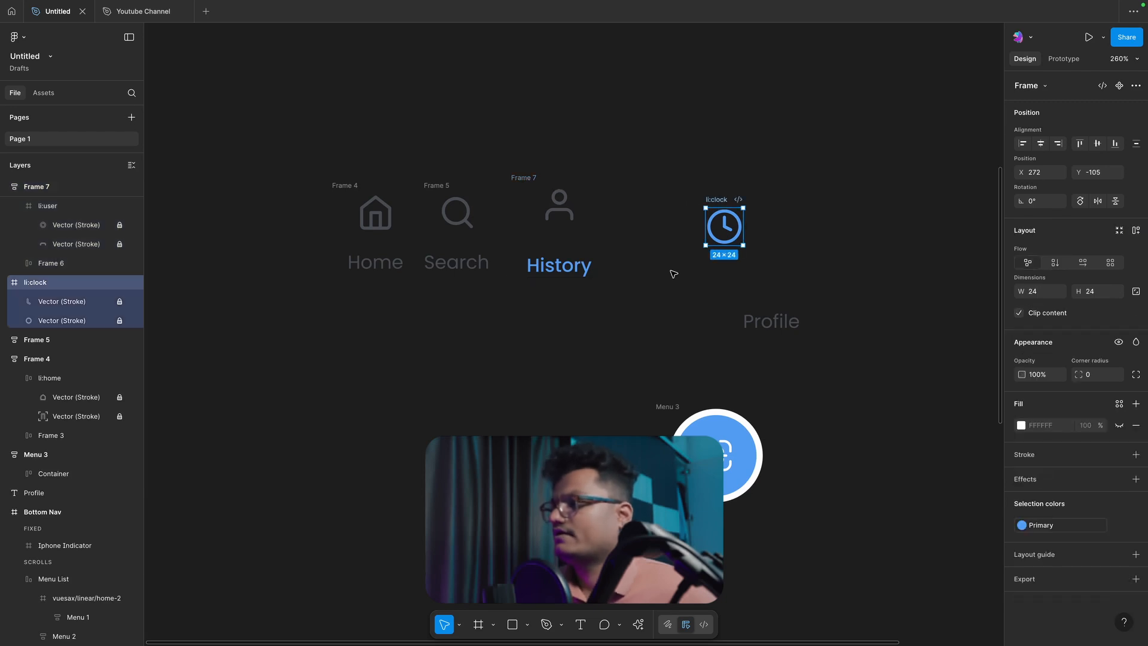
{"action": "left_click_drag", "start_coordinate": [776, 310], "coordinate": [720, 275]}
{"action": "left_click", "coordinate": [546, 271]}
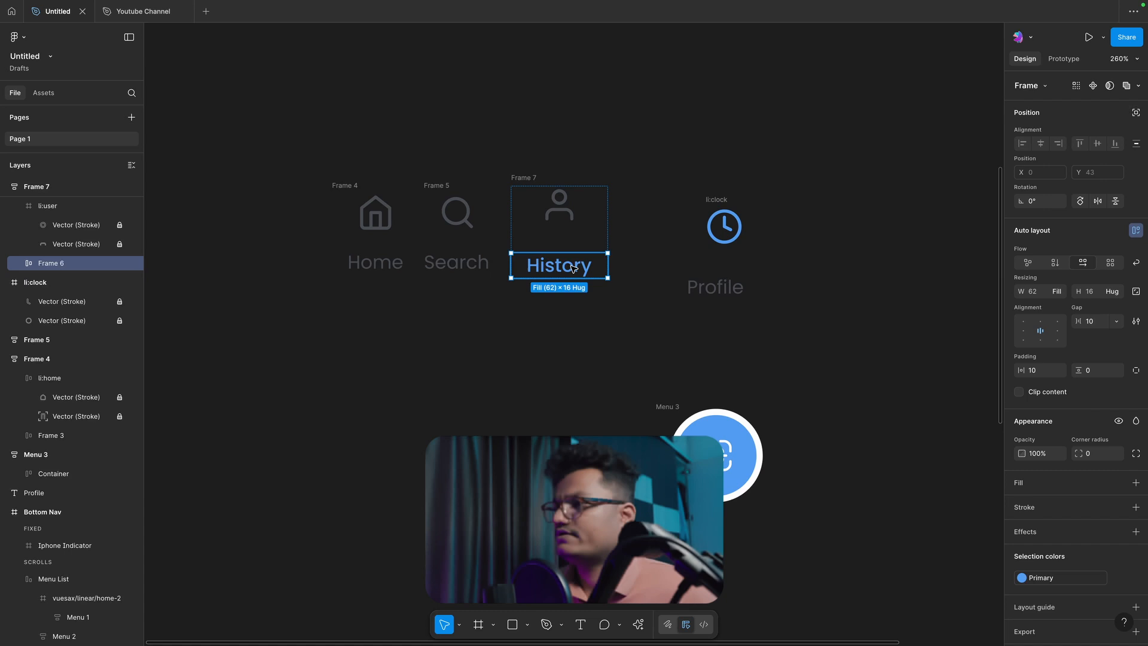
{"action": "left_click", "coordinate": [634, 203]}
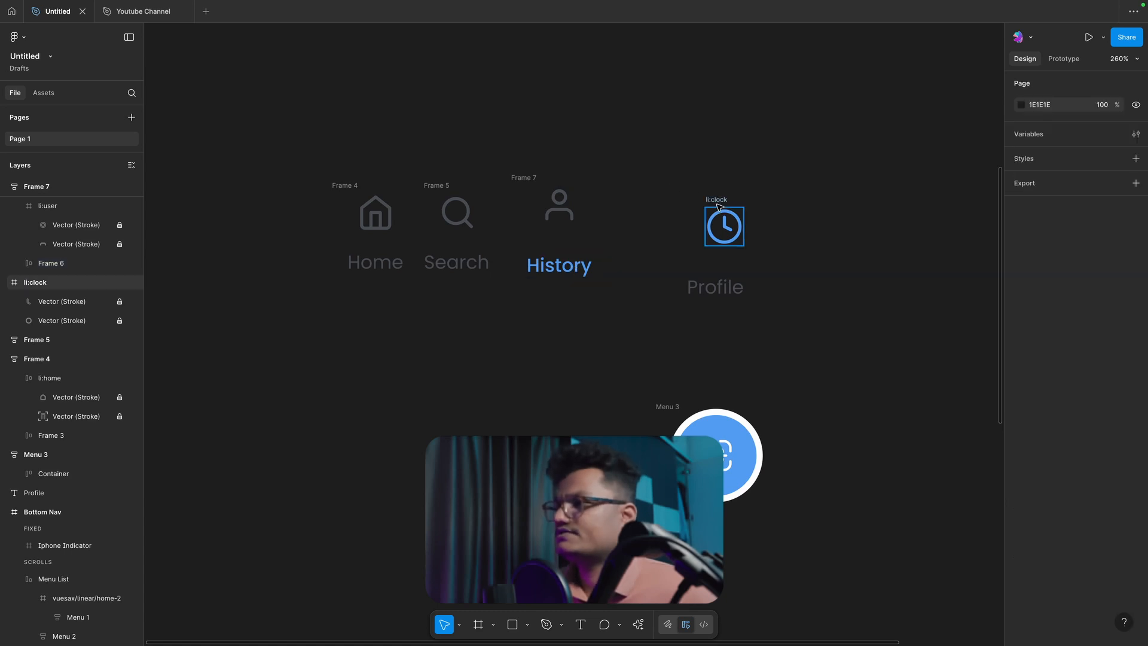
Step: Replace the user icon in the History item with the clock icon
{"action": "mouse_move", "coordinate": [720, 204]}
{"action": "left_mouse_down"}
{"action": "mouse_move", "coordinate": [560, 205]}
{"action": "mouse_move", "coordinate": [730, 203]}
{"action": "left_mouse_up"}
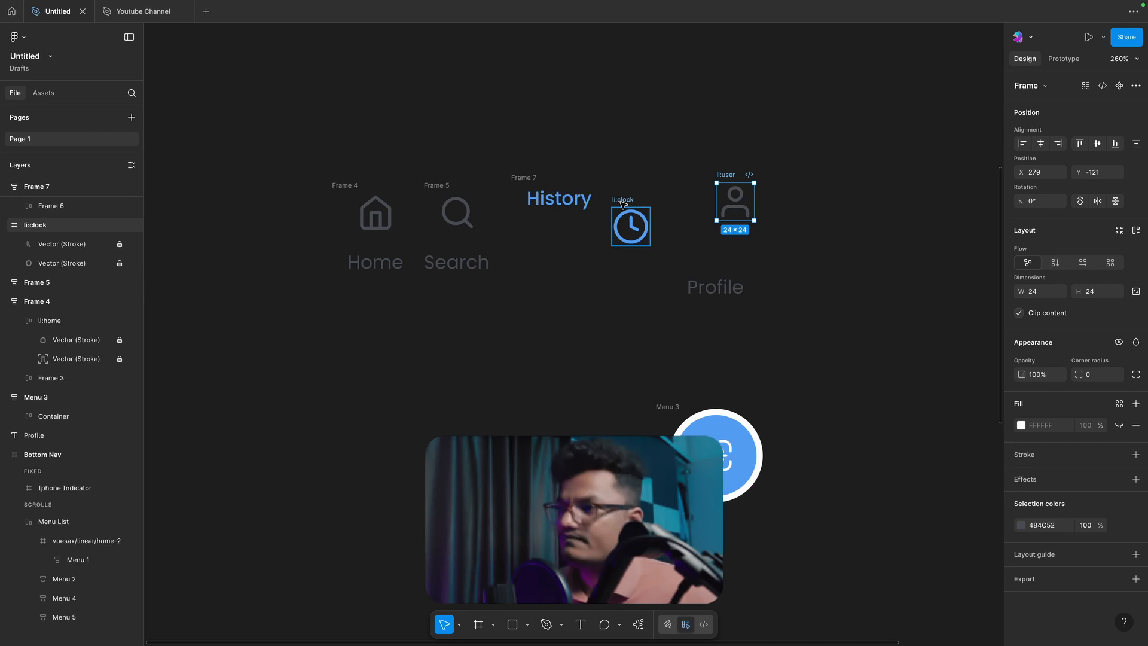
{"action": "left_click", "coordinate": [574, 208]}
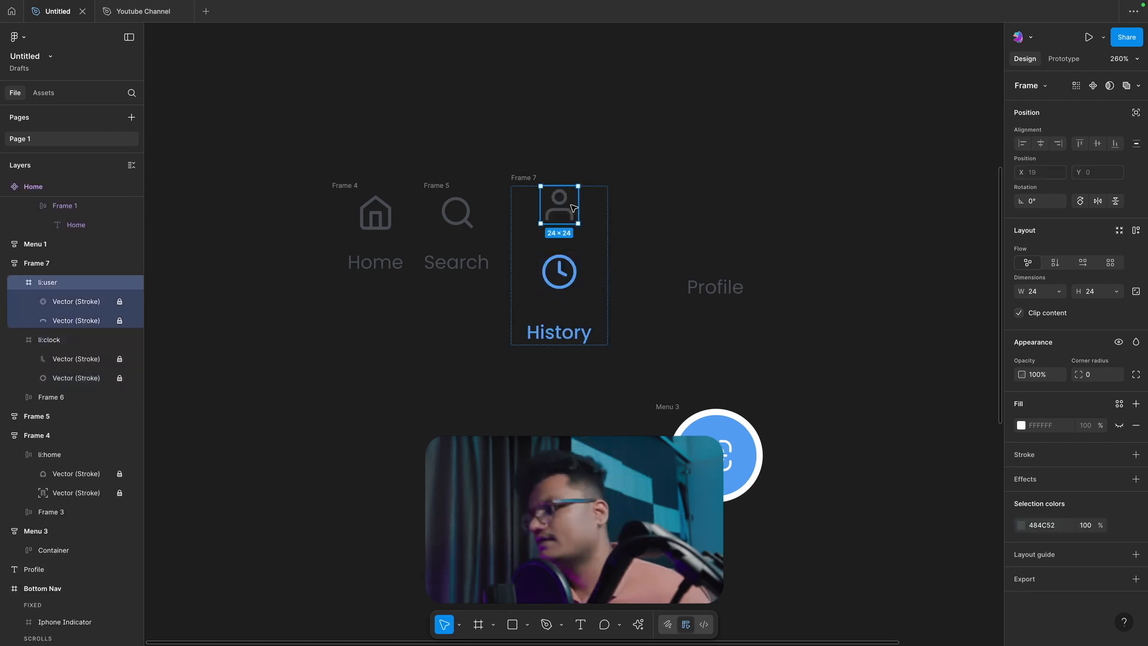
{"action": "key", "text": "Delete"}
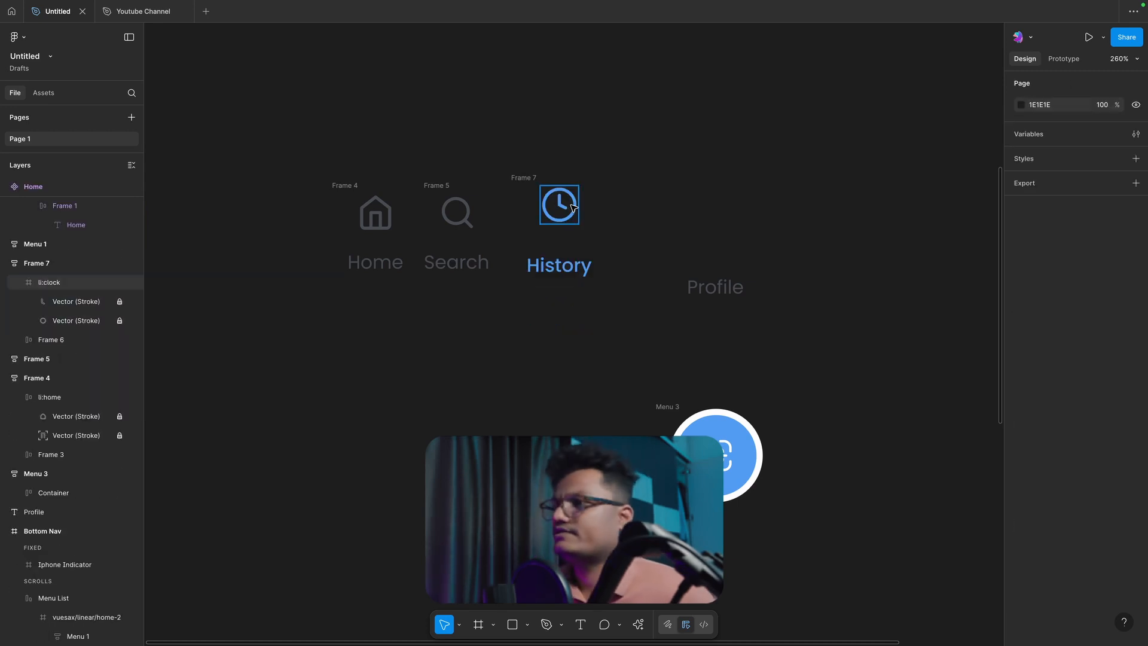
Step: Paste the user icon back into the History item frame
{"action": "left_click", "coordinate": [534, 178]}
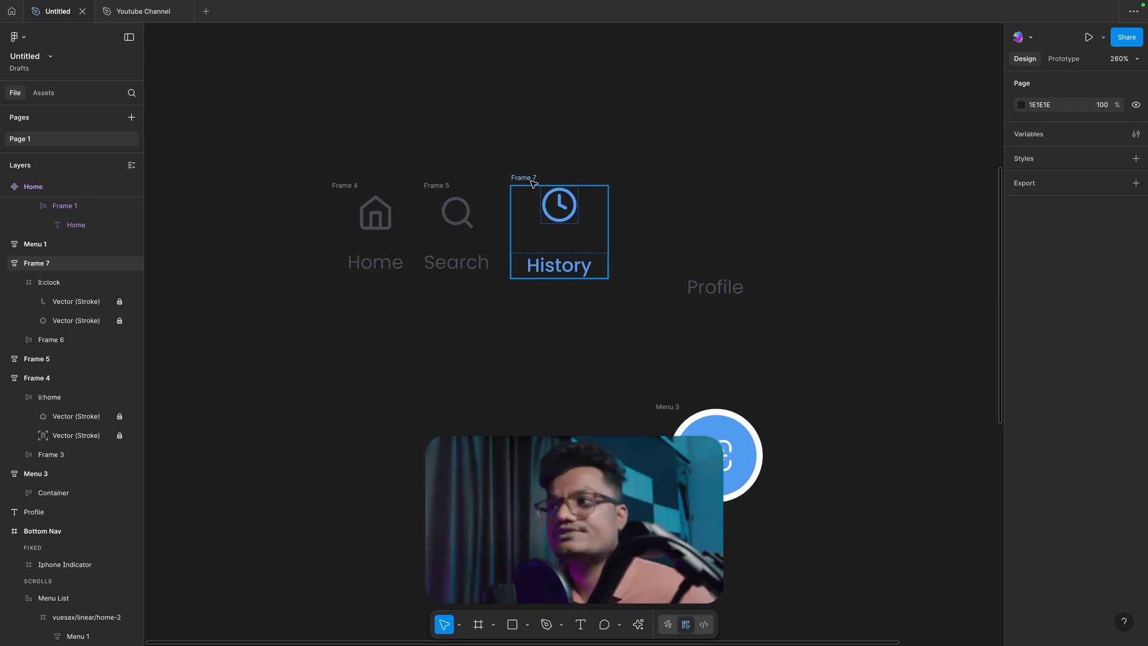
{"action": "left_click", "coordinate": [725, 257]}
{"action": "left_click", "coordinate": [596, 203]}
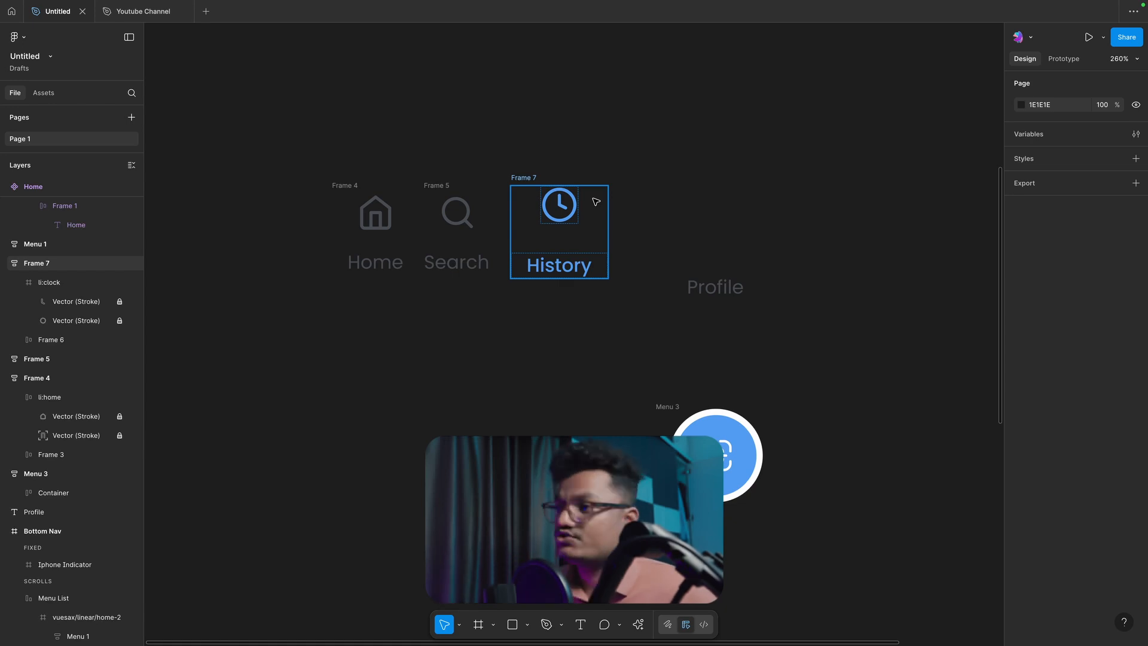
{"action": "key", "text": "ctrl+v"}
{"action": "left_click", "coordinate": [668, 217]}
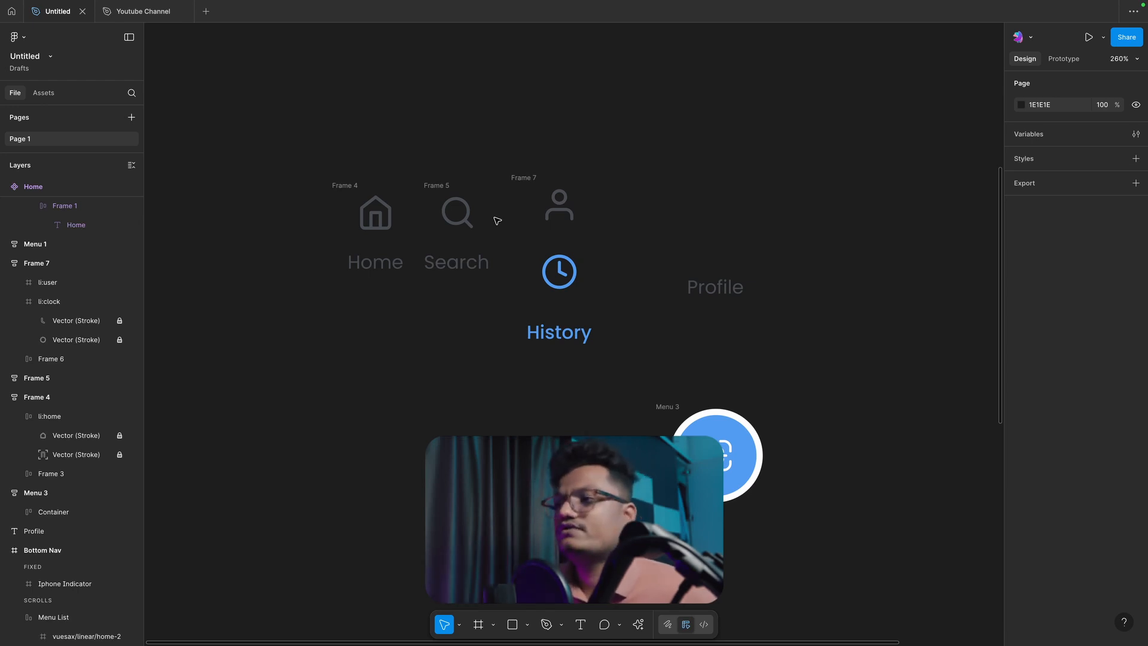
{"action": "left_click", "coordinate": [558, 221]}
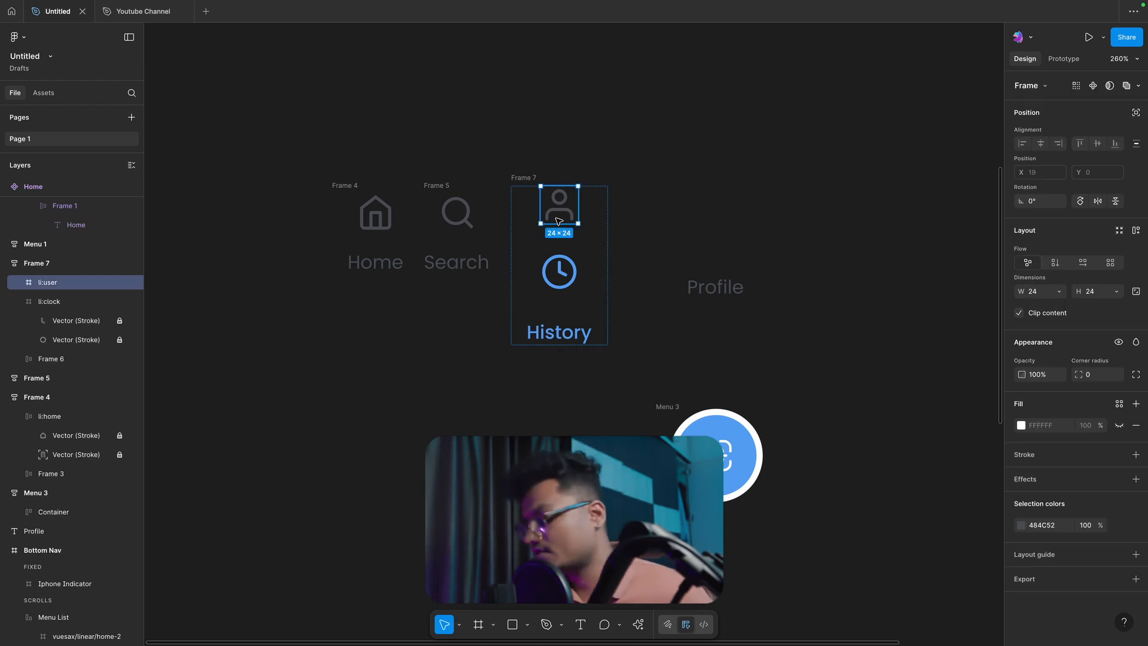
{"action": "key", "text": "Delete"}
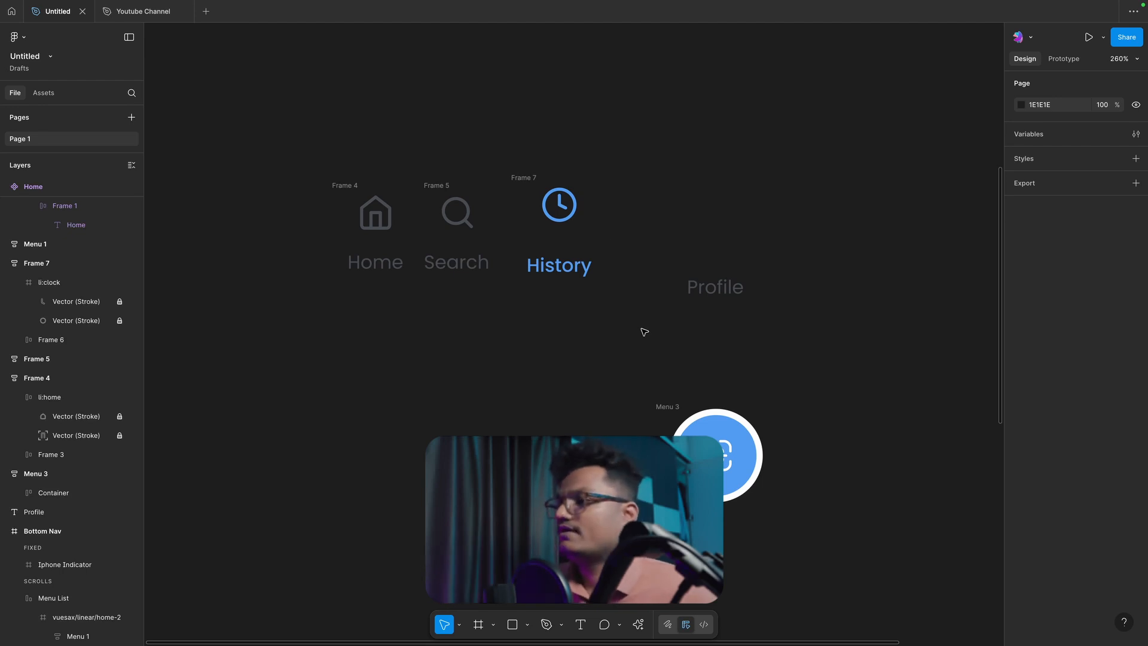
{"action": "mouse_move", "coordinate": [720, 292]}
{"action": "left_mouse_down"}
{"action": "mouse_move", "coordinate": [711, 261]}
{"action": "mouse_move", "coordinate": [737, 302]}
{"action": "left_mouse_up"}
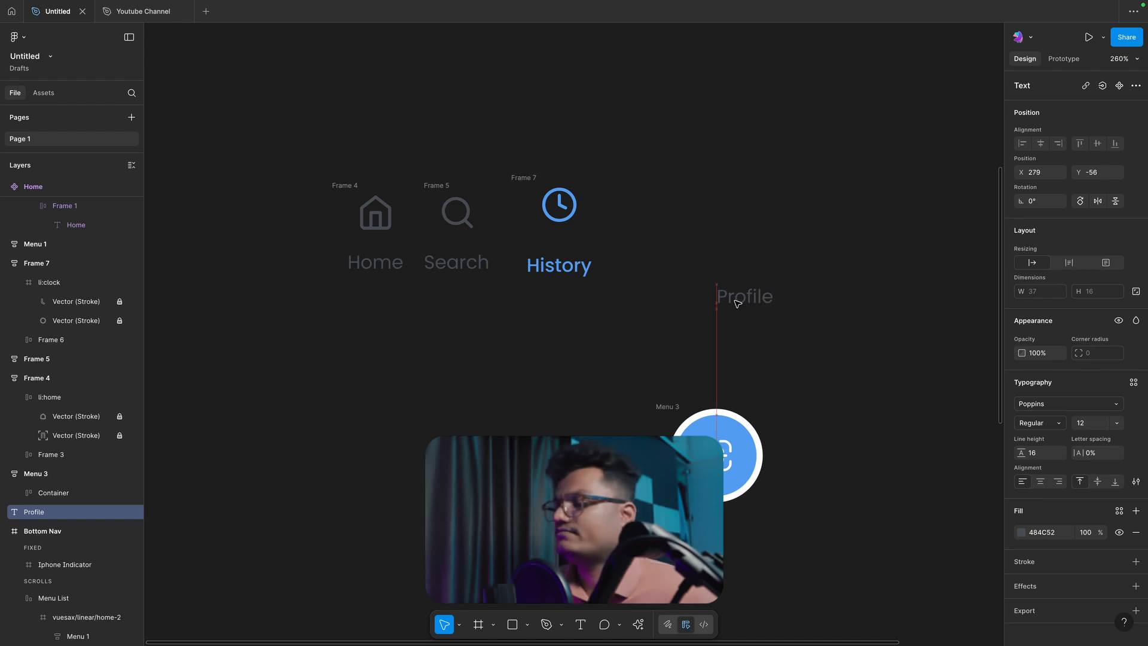
{"action": "scroll", "coordinate": [630, 305], "scroll_direction": "down", "scroll_amount": 3}
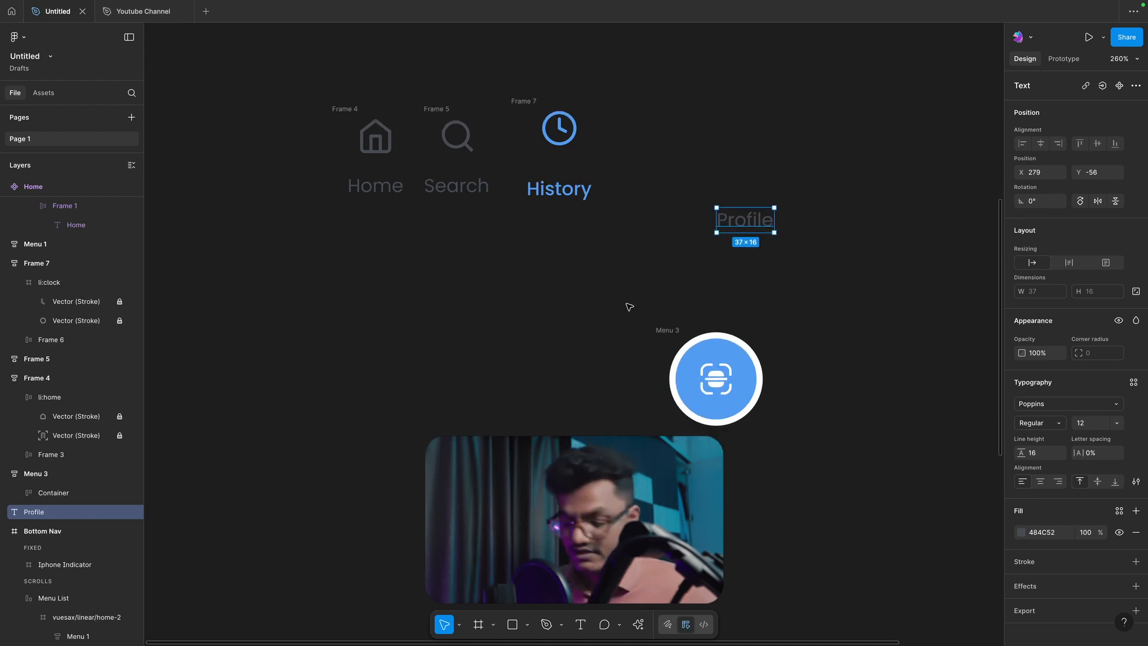
{"action": "key", "text": "ctrl+z"}
{"action": "key", "text": "ctrl+z"}
{"action": "key", "text": "ctrl+z"}
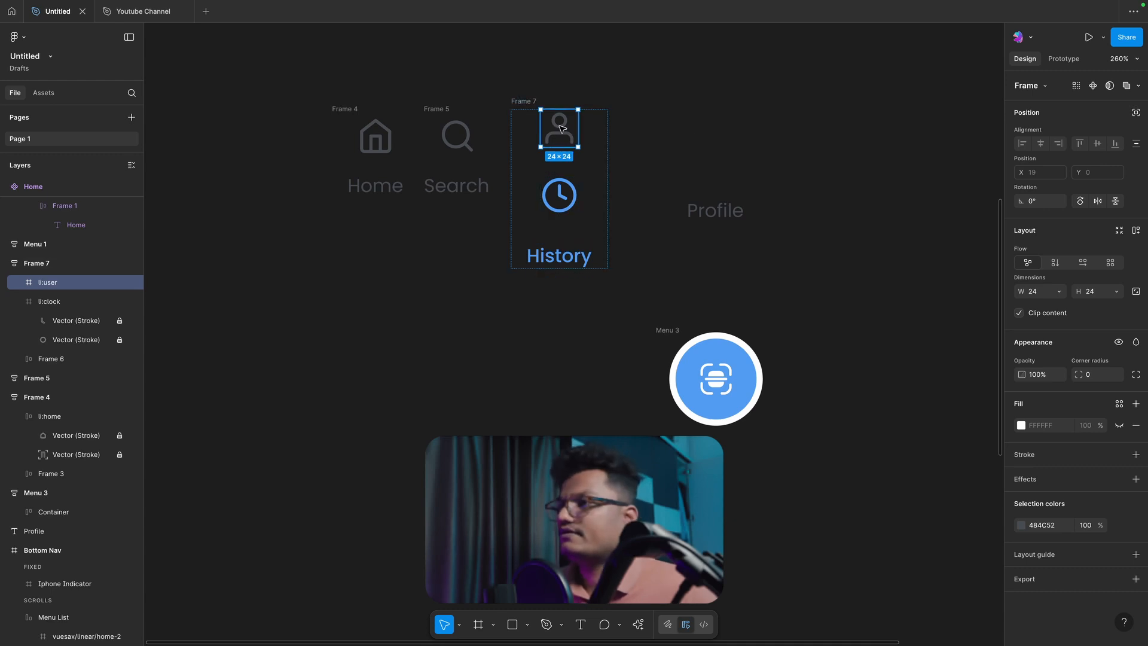
Step: Move the user icon out of the History item and place it above the Profile label
{"action": "left_click_drag", "start_coordinate": [562, 129], "coordinate": [680, 125]}
{"action": "left_click", "coordinate": [708, 218], "text": "shift"}
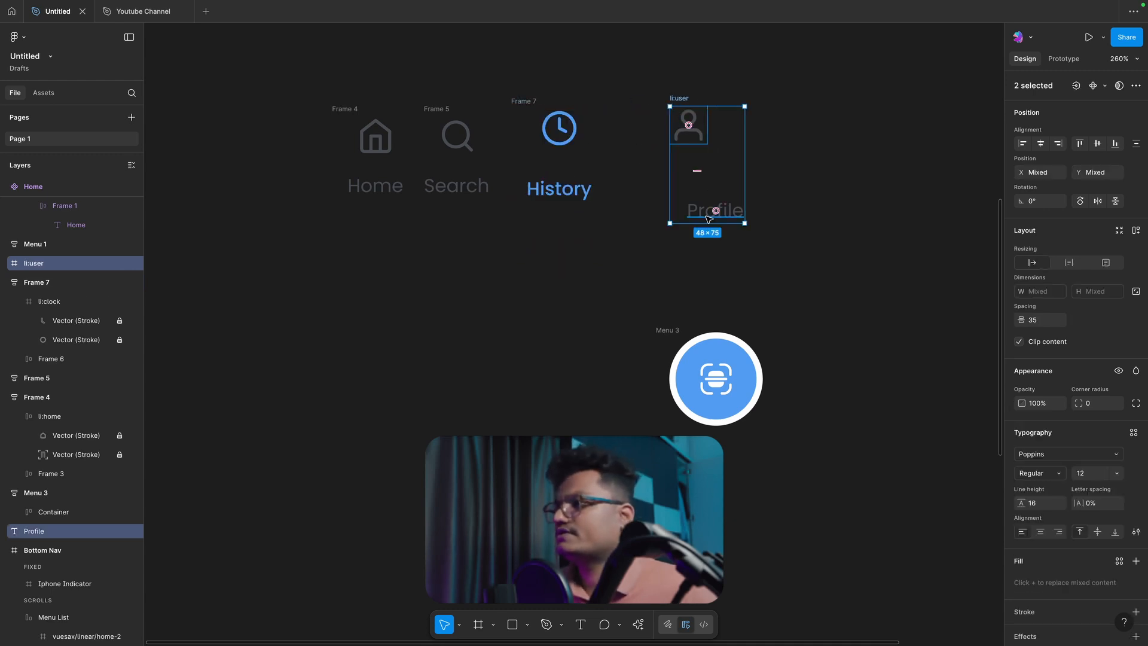
{"action": "left_click", "coordinate": [827, 170]}
Step: Apply auto layout to the Profile label and set its vertical padding to 0
{"action": "left_click", "coordinate": [716, 218]}
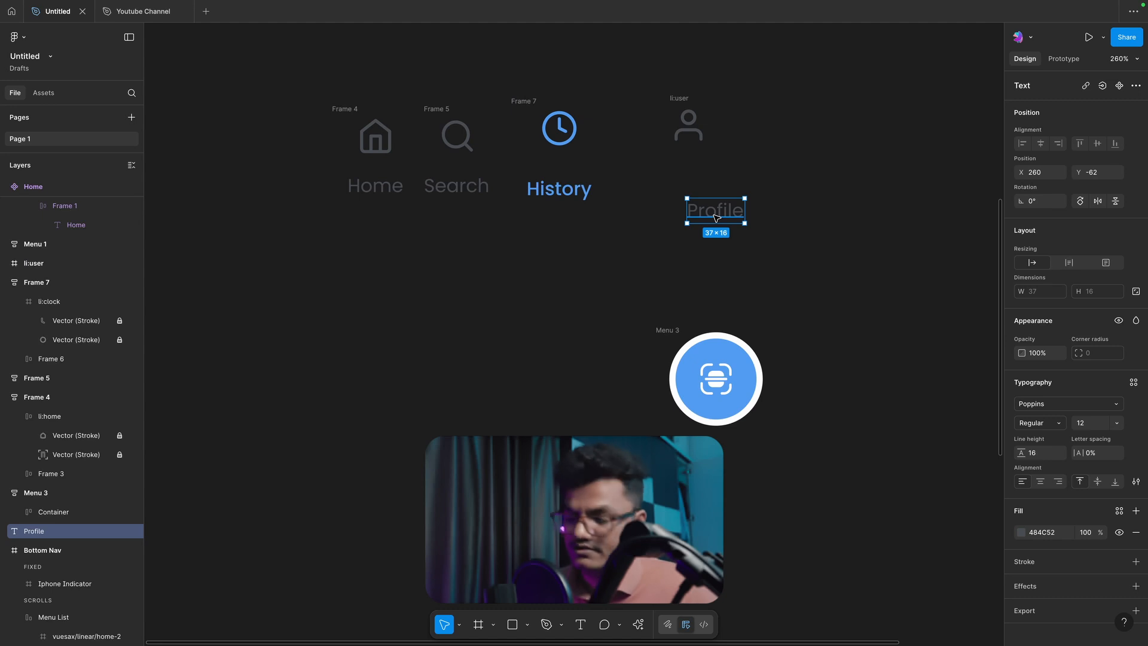
{"action": "key", "text": "shift+a"}
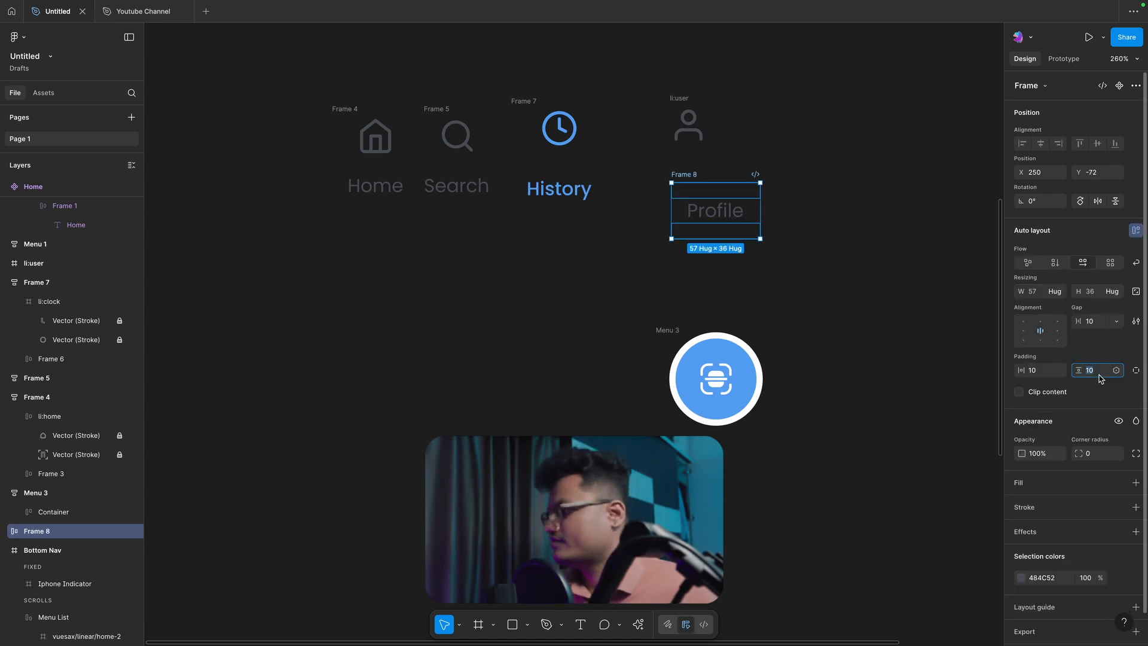
{"action": "key", "text": "Return"}
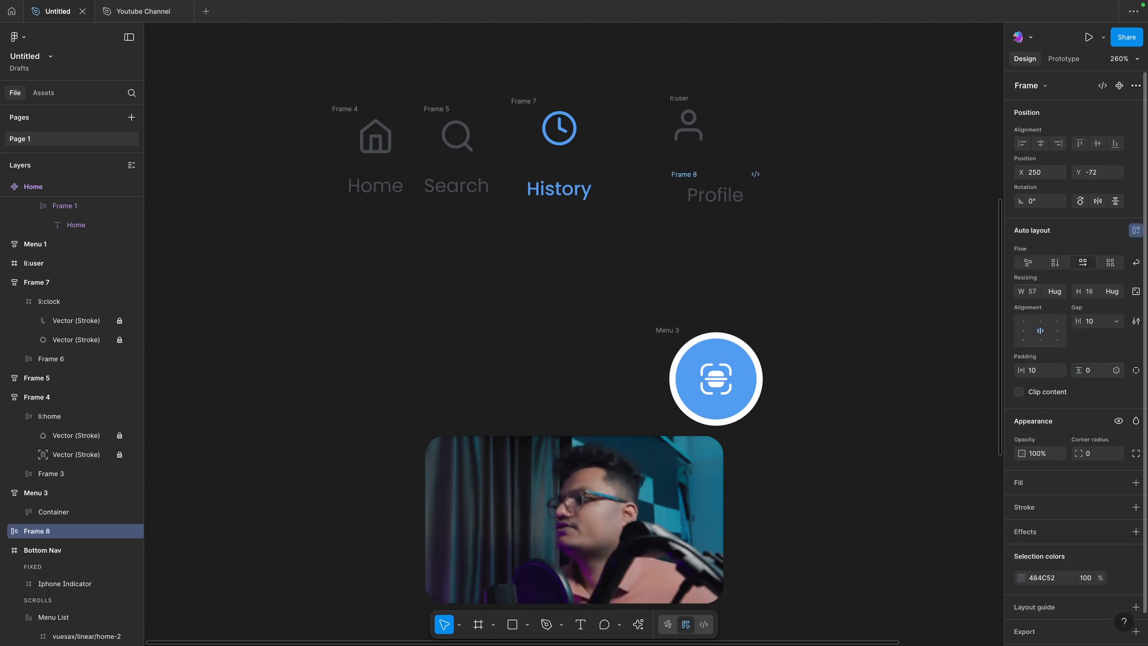
{"action": "left_click", "coordinate": [843, 287]}
Step: Combine the user icon and the Profile label into one vertical auto layout frame
{"action": "left_click", "coordinate": [681, 175]}
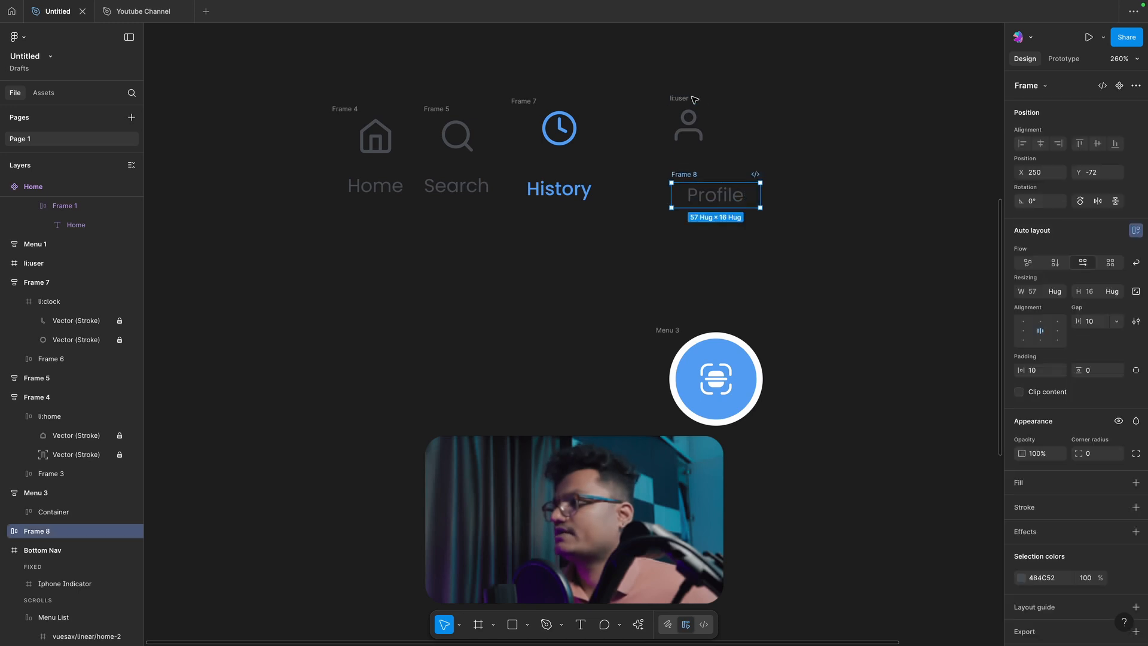
{"action": "left_click", "coordinate": [693, 100], "text": "shift"}
{"action": "key", "text": "shift+a"}
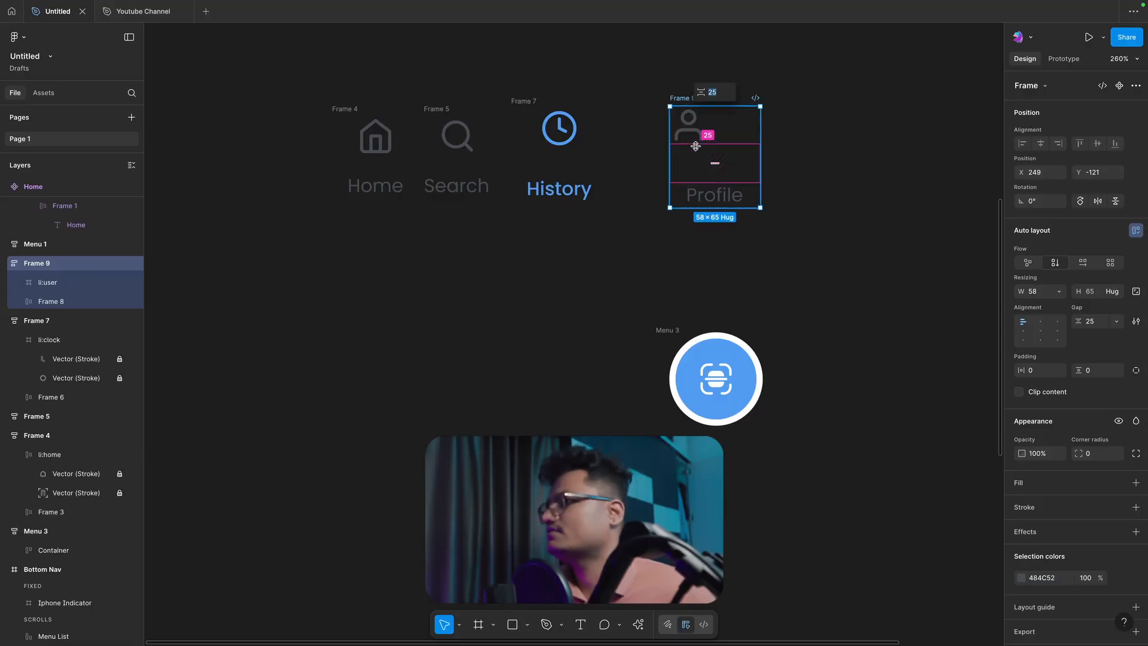
Step: Align the Profile item's contents to top center and set the gap between icon and label to 12
{"action": "key", "text": "Escape"}
{"action": "left_click", "coordinate": [676, 101]}
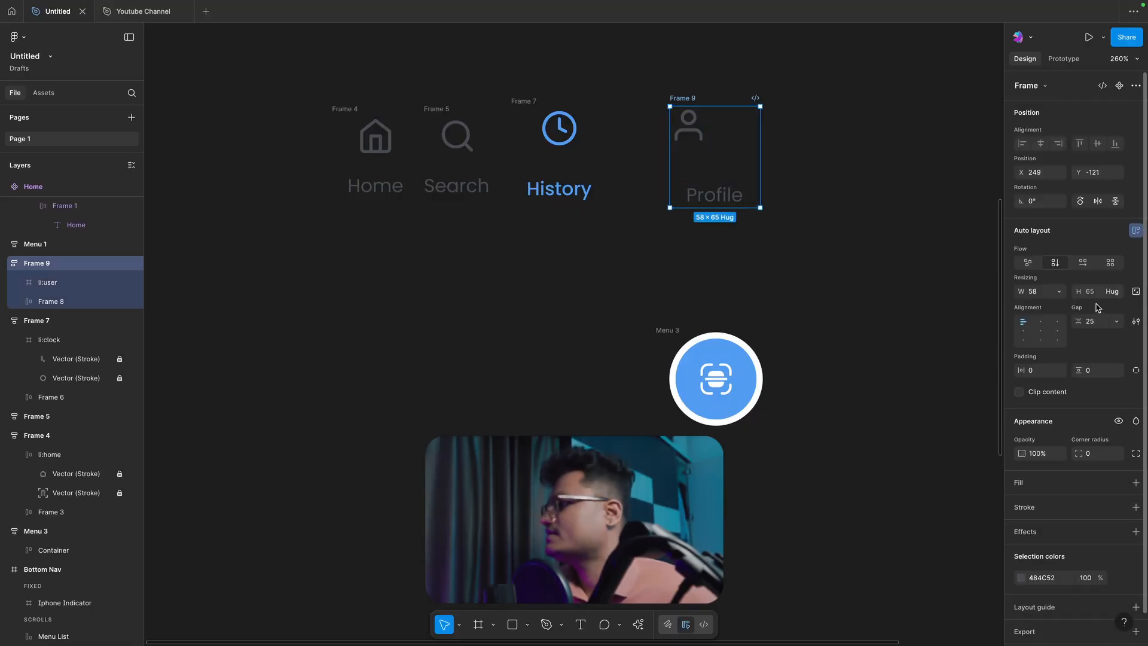
{"action": "left_click", "coordinate": [1040, 322]}
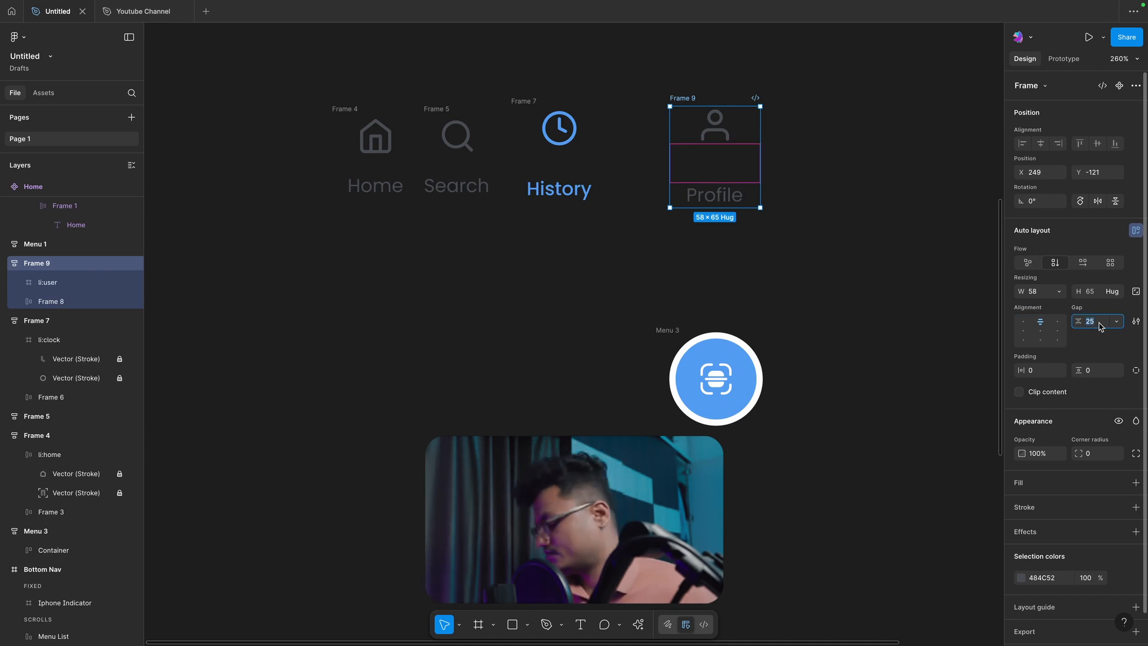
{"action": "key", "text": "Return"}
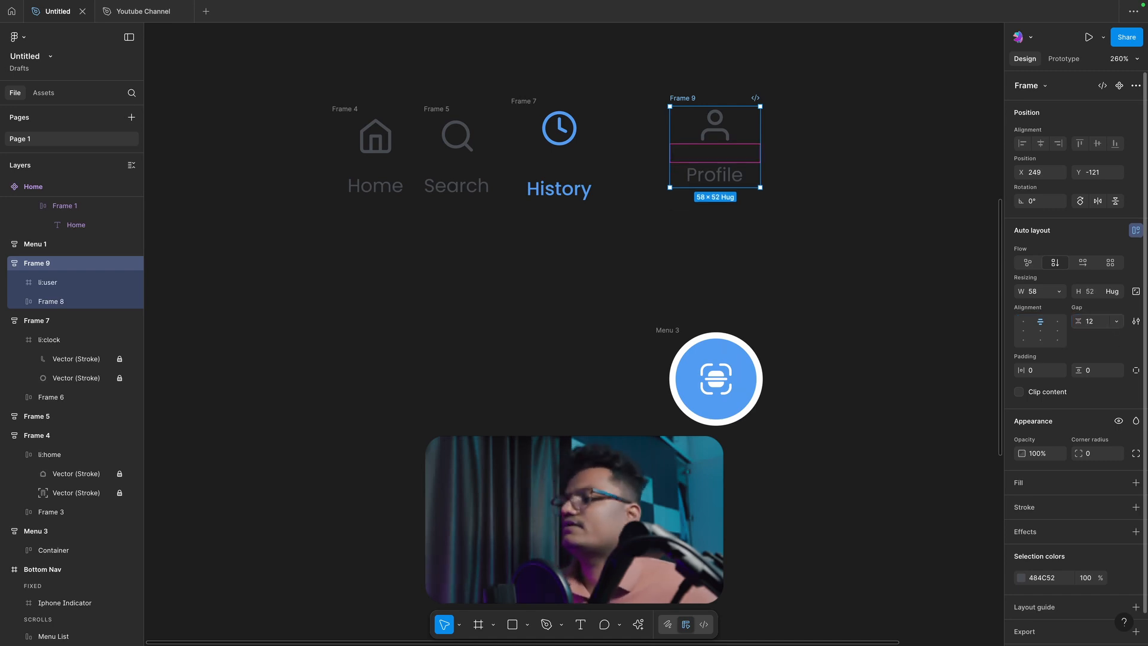
{"action": "left_click", "coordinate": [658, 293]}
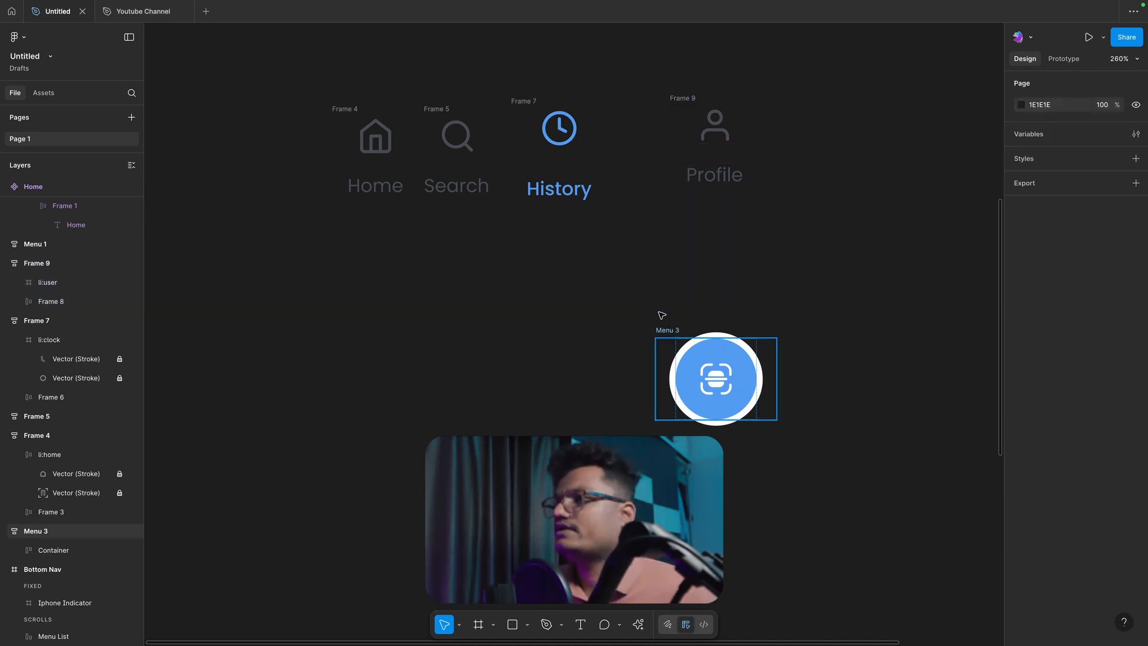
Step: Set the gap between the clock icon and label in the History item to 12
{"action": "left_click", "coordinate": [666, 329]}
{"action": "left_click", "coordinate": [435, 108]}
{"action": "key", "text": "Tab"}
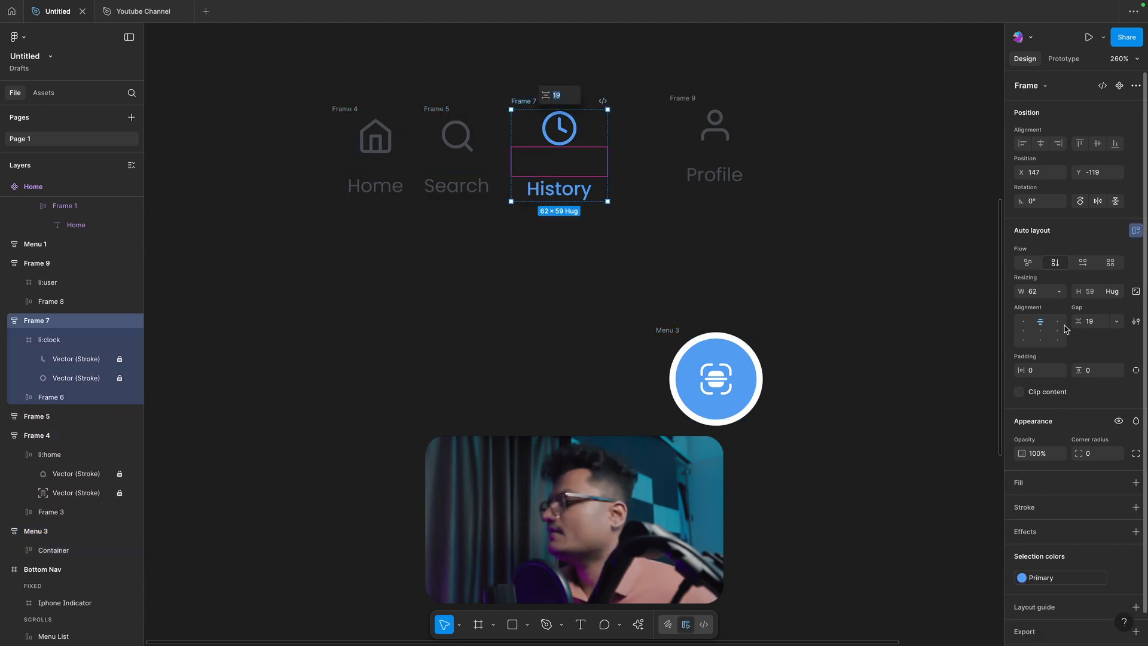
{"action": "left_click", "coordinate": [1095, 326]}
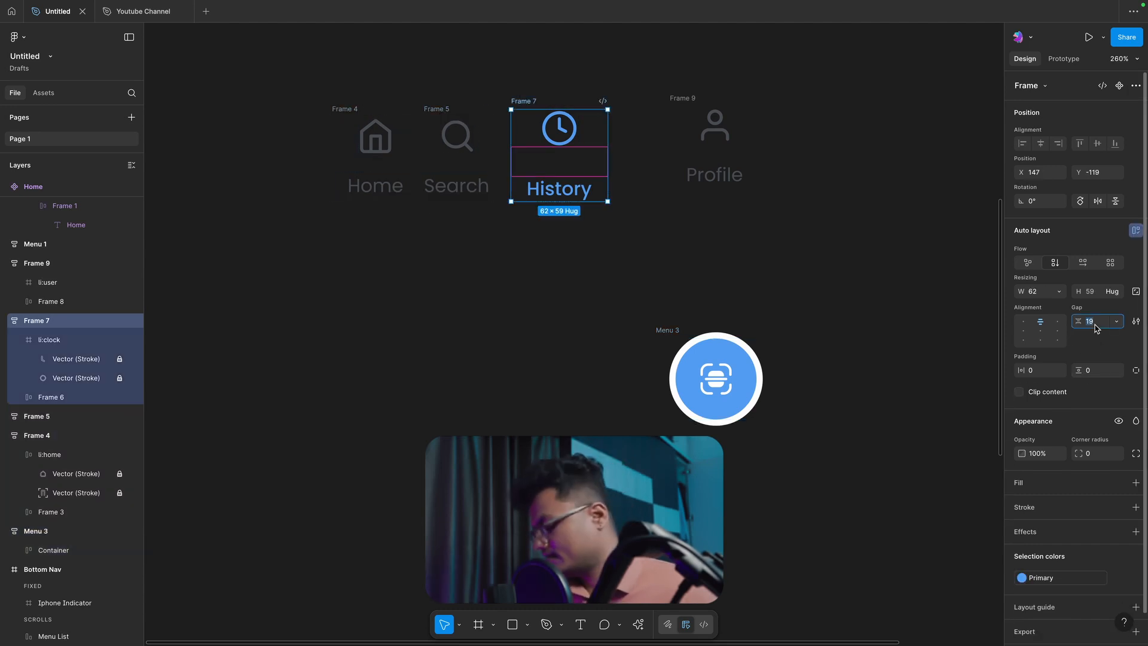
{"action": "key", "text": "Return"}
{"action": "left_click", "coordinate": [481, 239]}
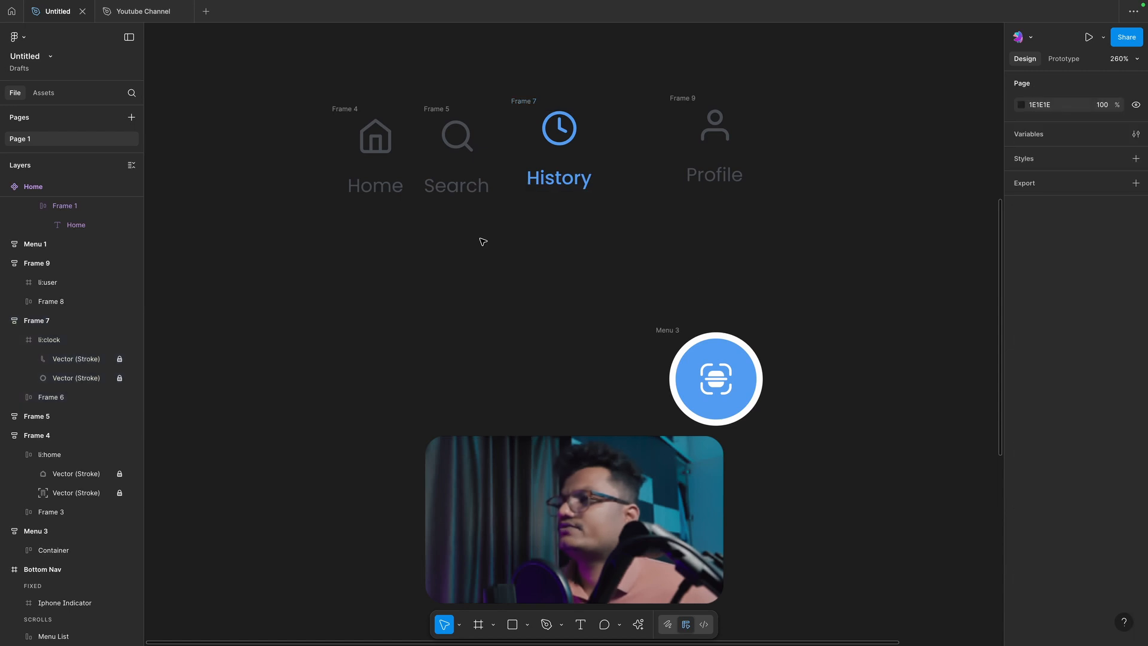
Step: Shift the History item slightly down, then wrap the Home, Search, History and Profile items in one horizontal auto layout frame
{"action": "left_click_drag", "start_coordinate": [529, 107], "coordinate": [546, 134]}
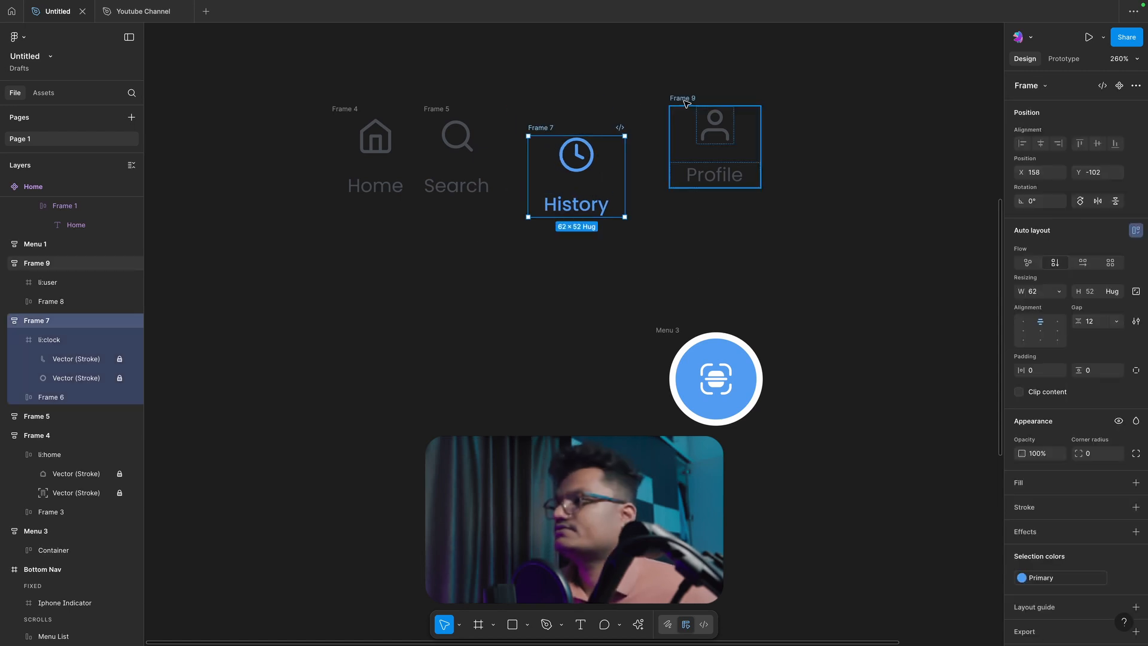
{"action": "key", "text": "Tab"}
{"action": "left_click", "coordinate": [541, 128], "text": "shift"}
{"action": "left_click", "coordinate": [435, 109], "text": "shift"}
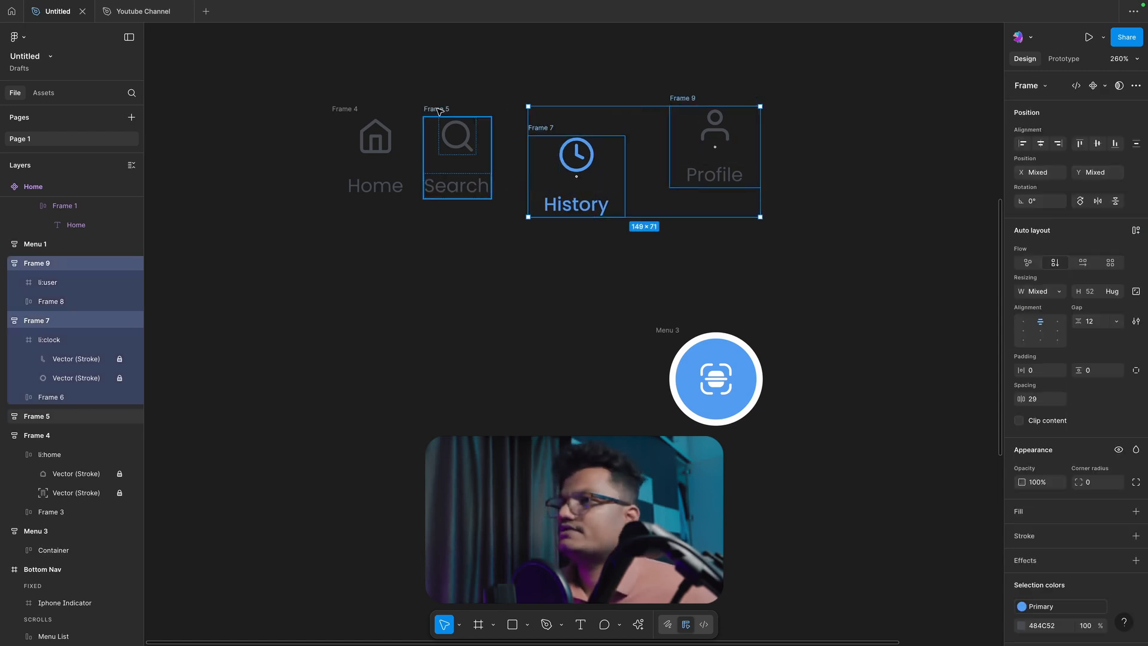
{"action": "left_click", "coordinate": [352, 108], "text": "shift"}
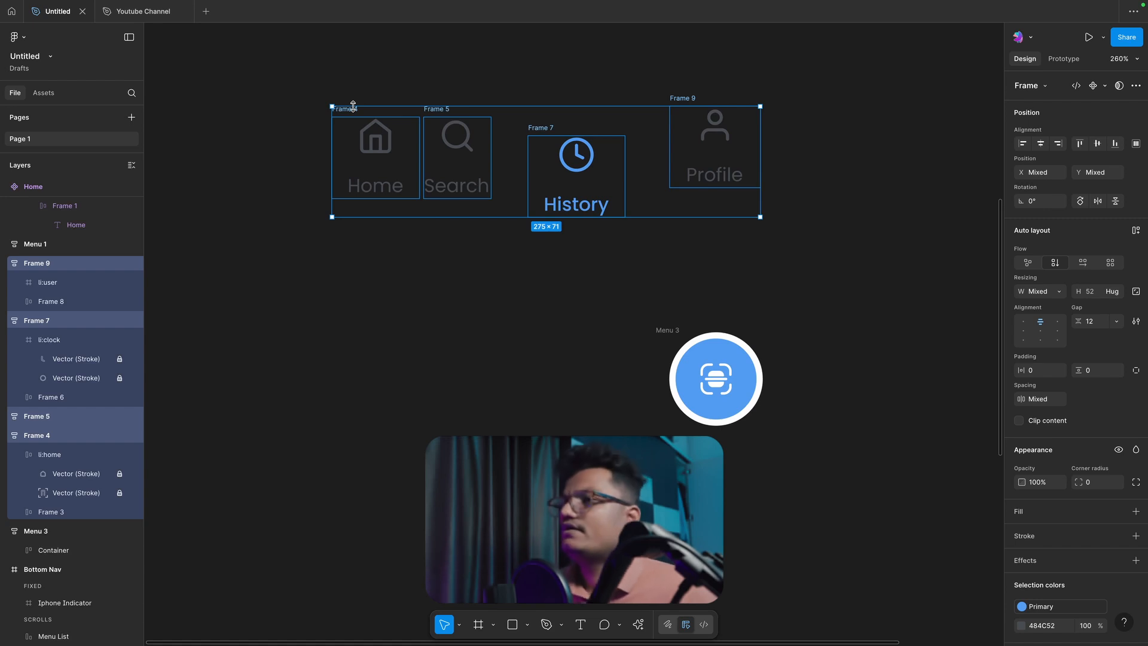
{"action": "left_click", "coordinate": [393, 75]}
{"action": "left_click", "coordinate": [345, 108], "text": "shift"}
{"action": "left_click", "coordinate": [436, 108], "text": "shift"}
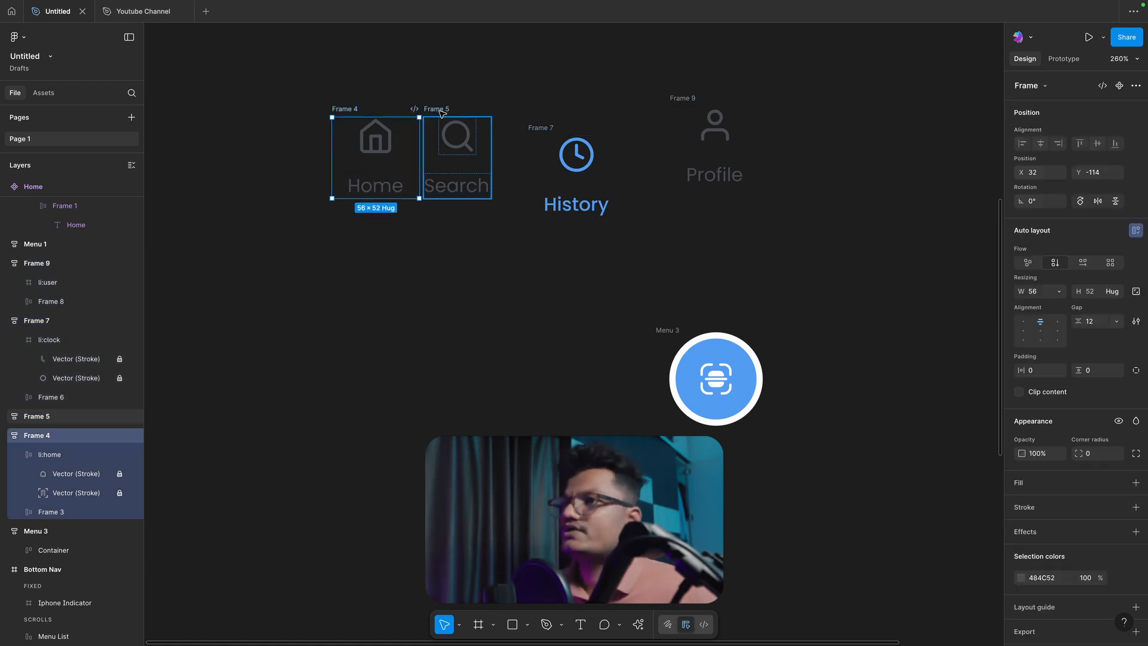
{"action": "left_click", "coordinate": [552, 128], "text": "shift"}
{"action": "left_click", "coordinate": [686, 100], "text": "shift"}
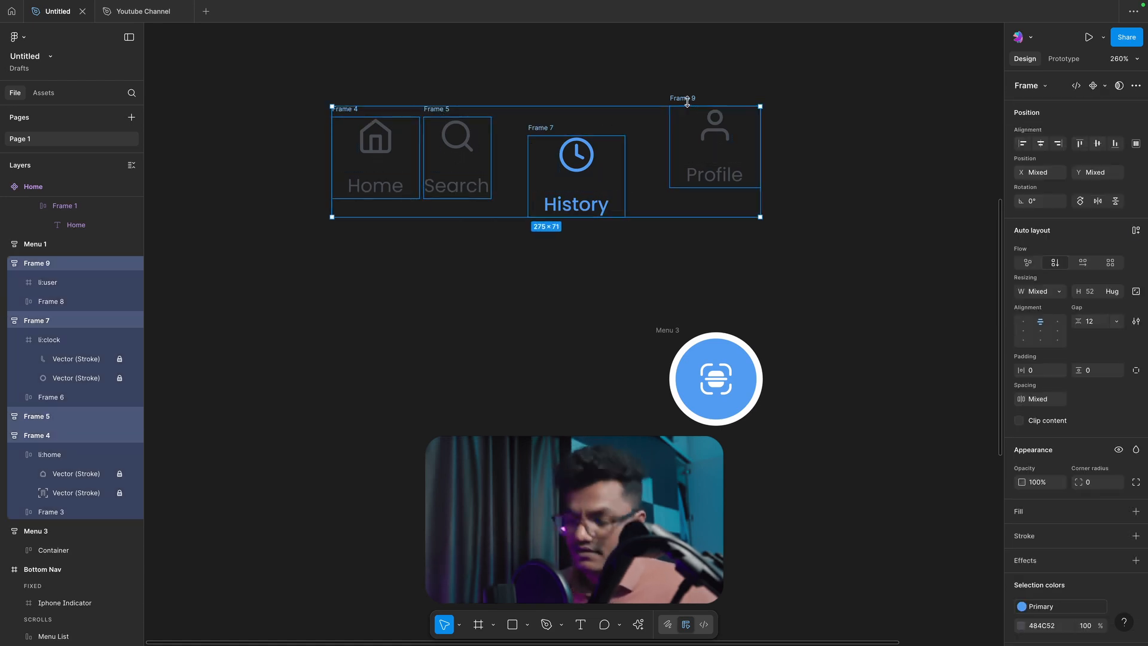
{"action": "key", "text": "shift+a"}
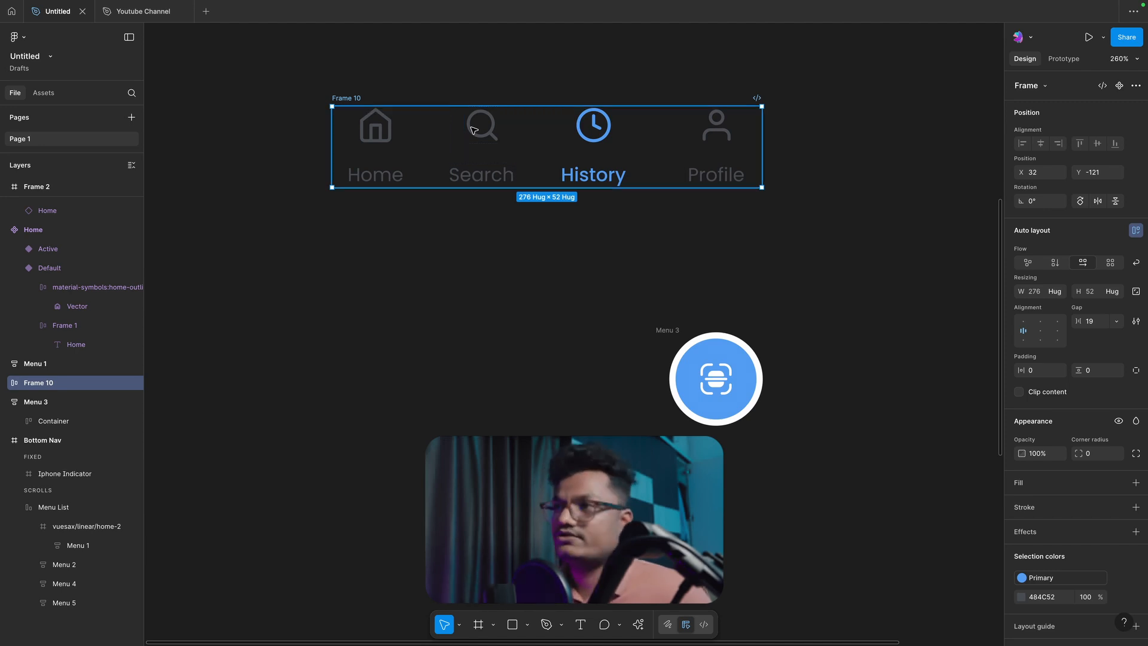
Step: Undo the horizontal auto layout around the four navigation items
{"action": "key", "text": "ctrl+z"}
{"action": "key", "text": "ctrl+z"}
{"action": "key", "text": "Escape"}
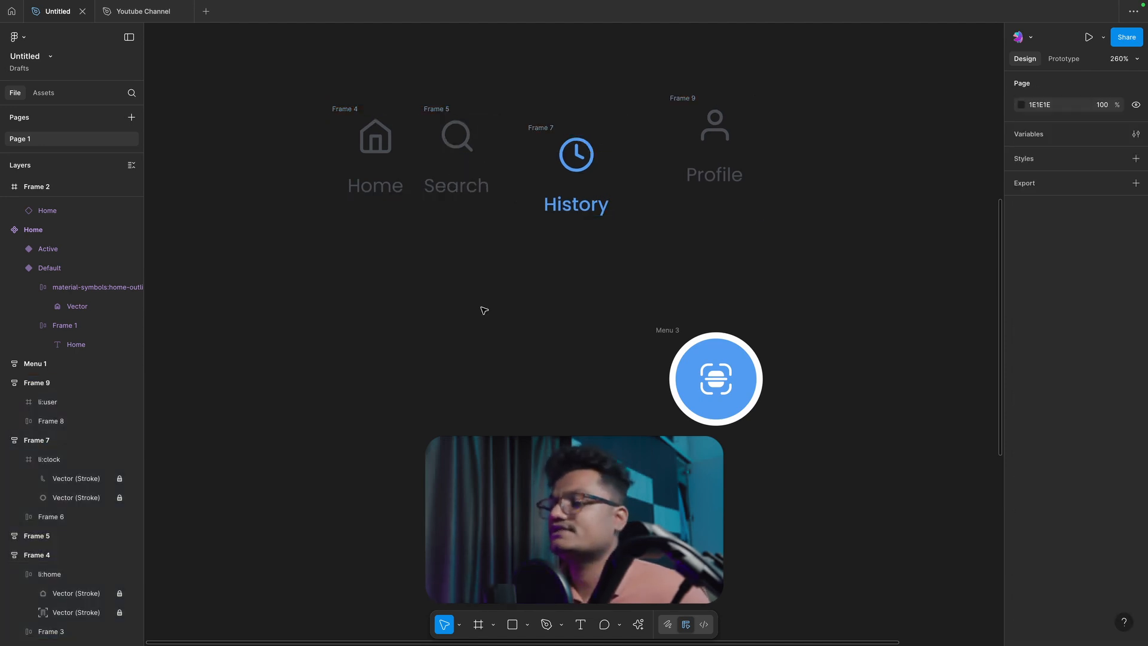
{"action": "left_click", "coordinate": [343, 110]}
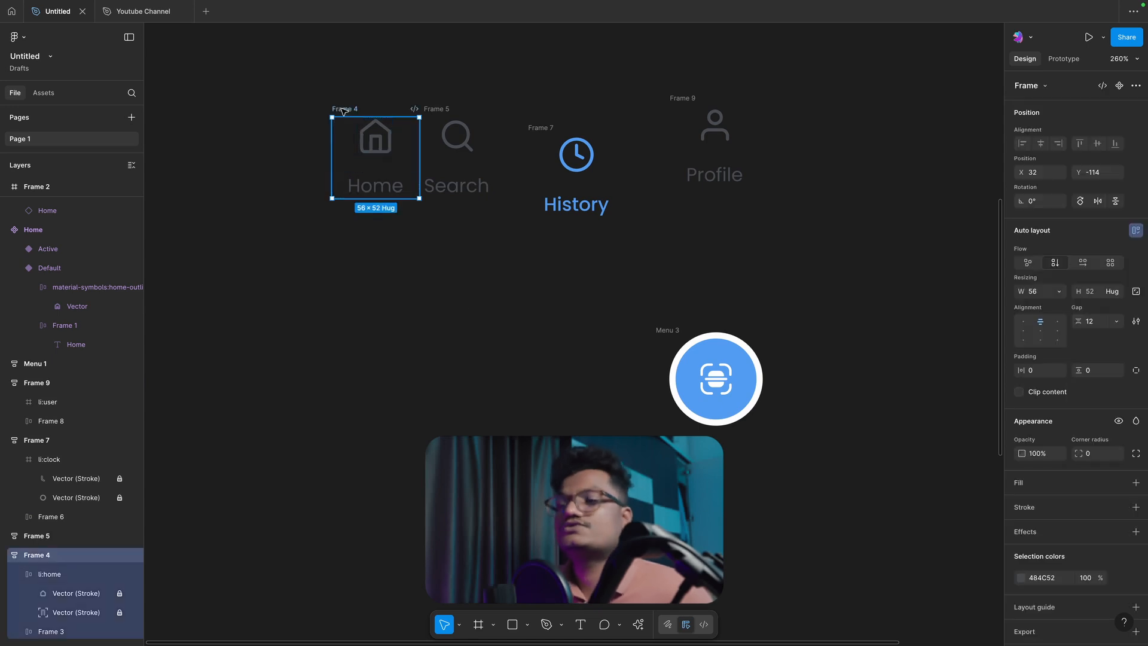
{"action": "left_click", "coordinate": [436, 108], "text": "shift"}
{"action": "left_click", "coordinate": [540, 127], "text": "shift"}
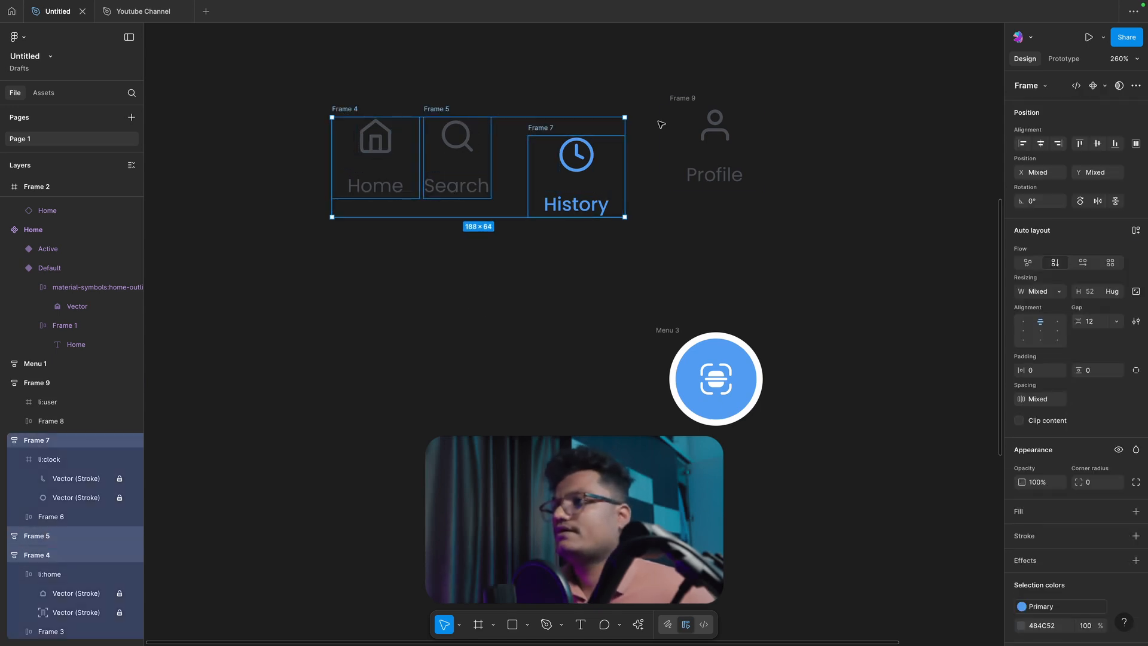
{"action": "left_click", "coordinate": [682, 99], "text": "shift"}
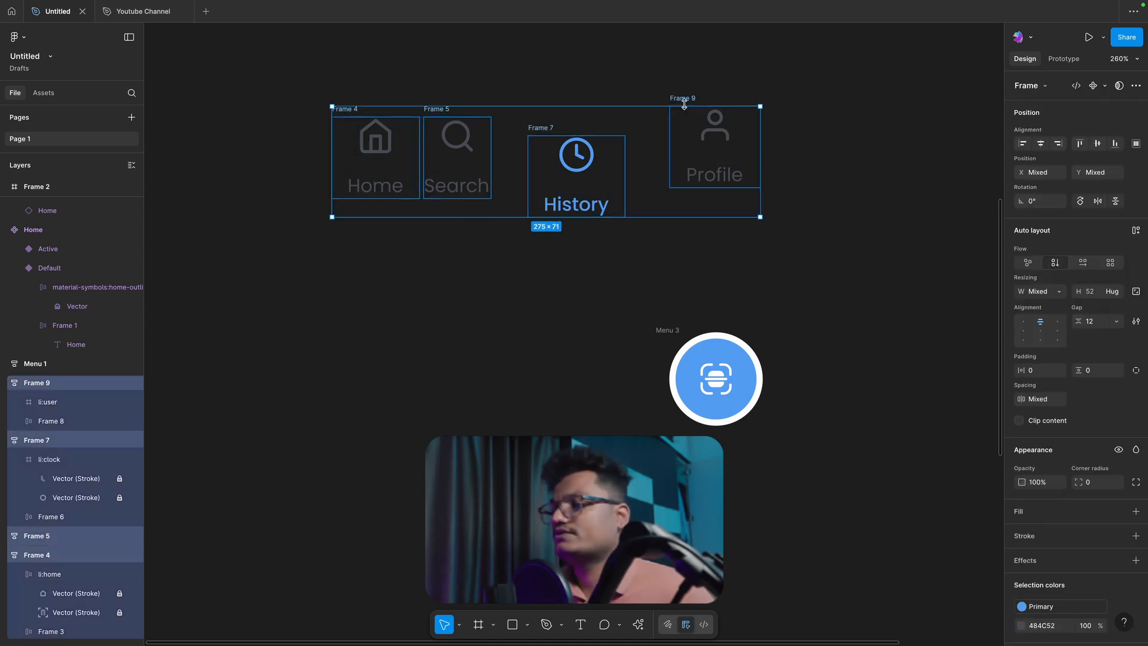
{"action": "left_click", "coordinate": [630, 80]}
Step: Move the Search, History and Profile items one below another under the Home item
{"action": "left_click_drag", "start_coordinate": [434, 107], "coordinate": [352, 239]}
{"action": "left_click_drag", "start_coordinate": [540, 135], "coordinate": [435, 341]}
{"action": "left_click_drag", "start_coordinate": [675, 105], "coordinate": [440, 366]}
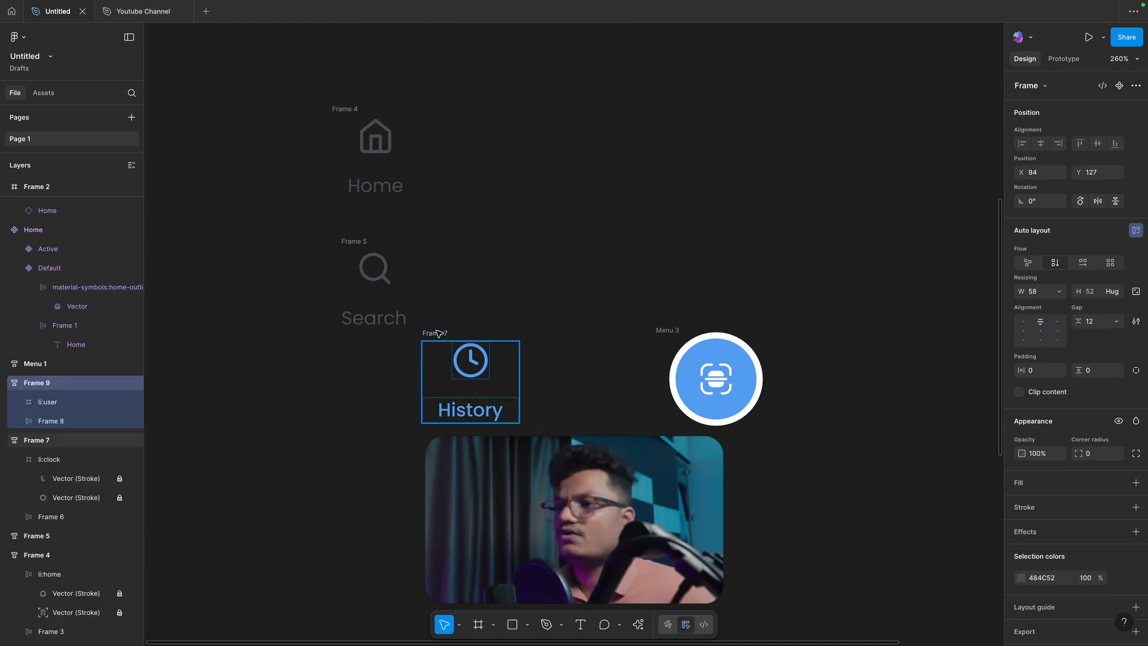
Step: Wrap the four stacked navigation items in one vertical auto layout frame
{"action": "left_click", "coordinate": [434, 333], "text": "shift"}
{"action": "left_click", "coordinate": [350, 240], "text": "shift"}
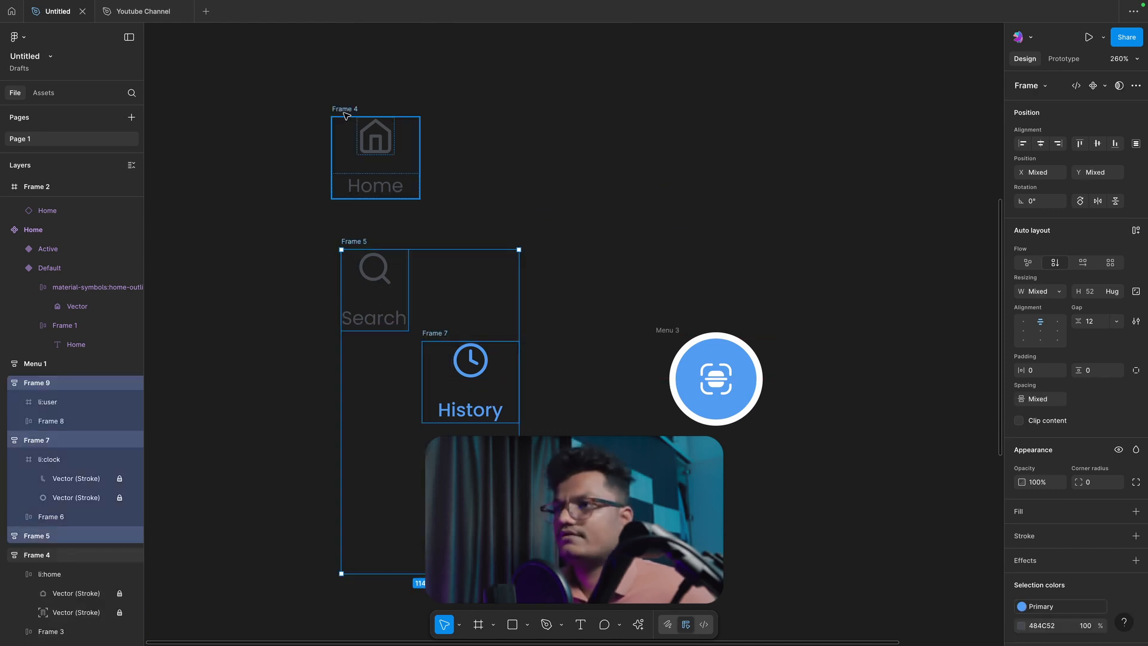
{"action": "left_click", "coordinate": [345, 110], "text": "shift"}
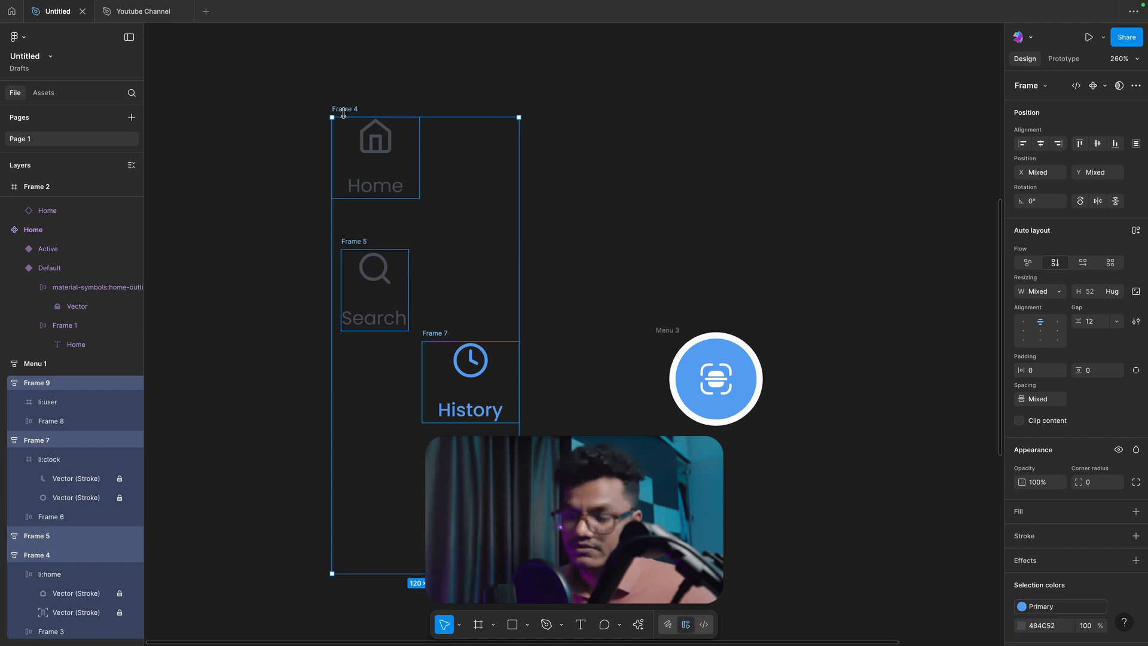
{"action": "key", "text": "shift+a"}
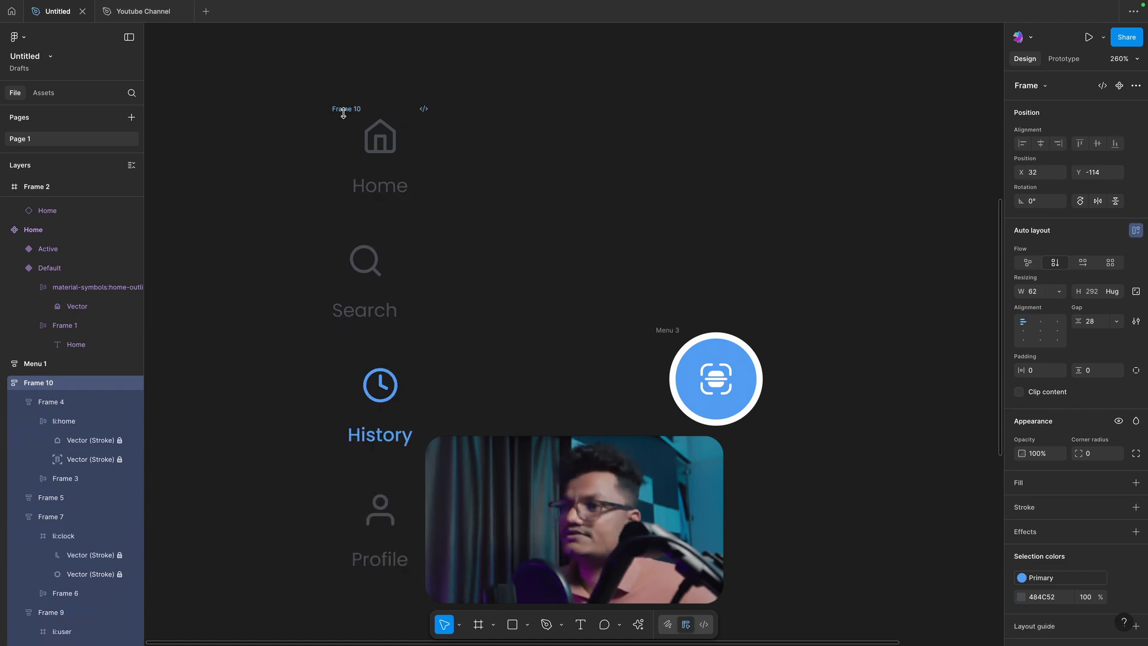
Step: Center the items horizontally within the vertical auto layout frame
{"action": "left_click", "coordinate": [377, 139]}
{"action": "left_click", "coordinate": [378, 284]}
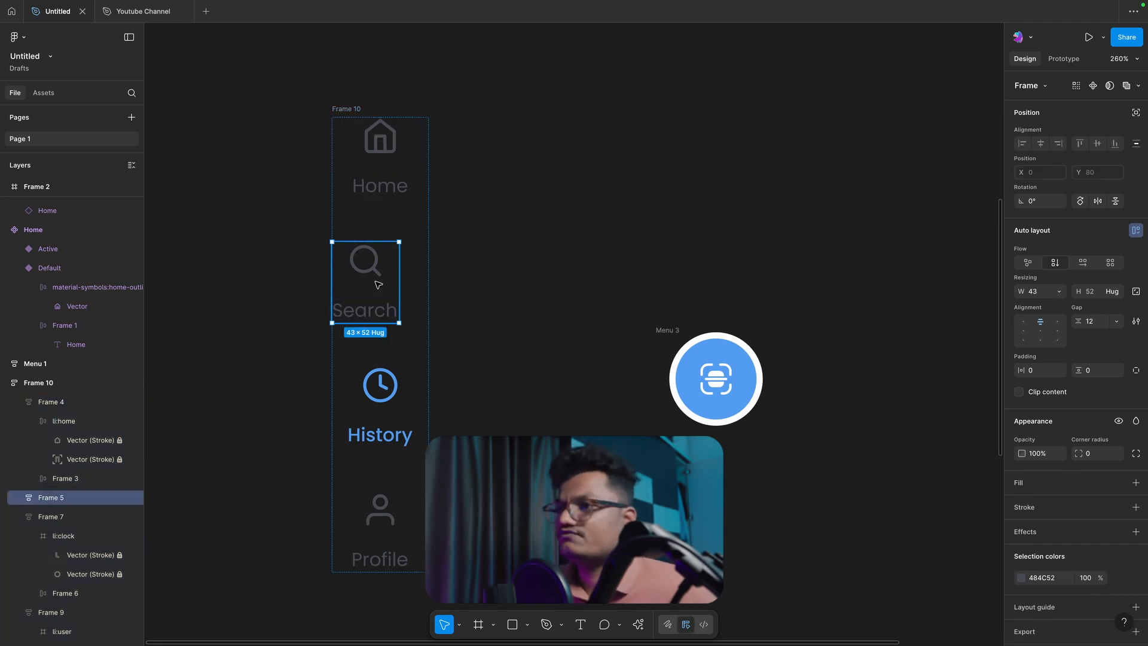
{"action": "left_click", "coordinate": [431, 163]}
{"action": "left_click", "coordinate": [347, 108]}
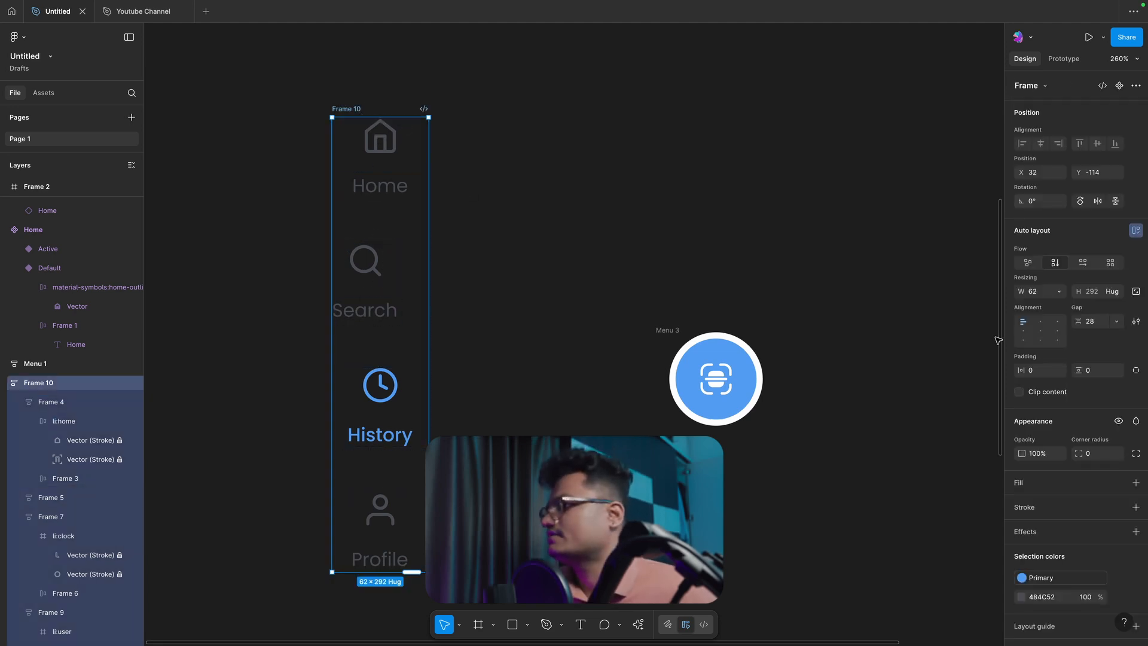
{"action": "left_click", "coordinate": [1040, 329]}
{"action": "left_click", "coordinate": [501, 194]}
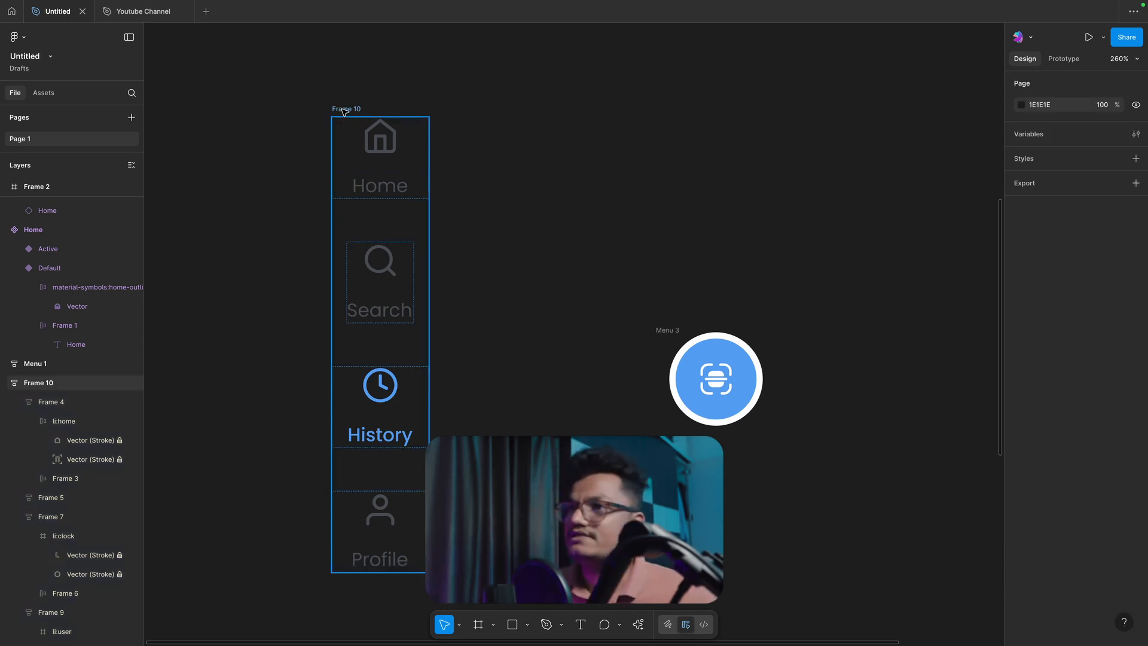
Step: Add a white FFFFFF fill to the vertical navigation frame
{"action": "left_click", "coordinate": [377, 126]}
{"action": "left_click", "coordinate": [1024, 485]}
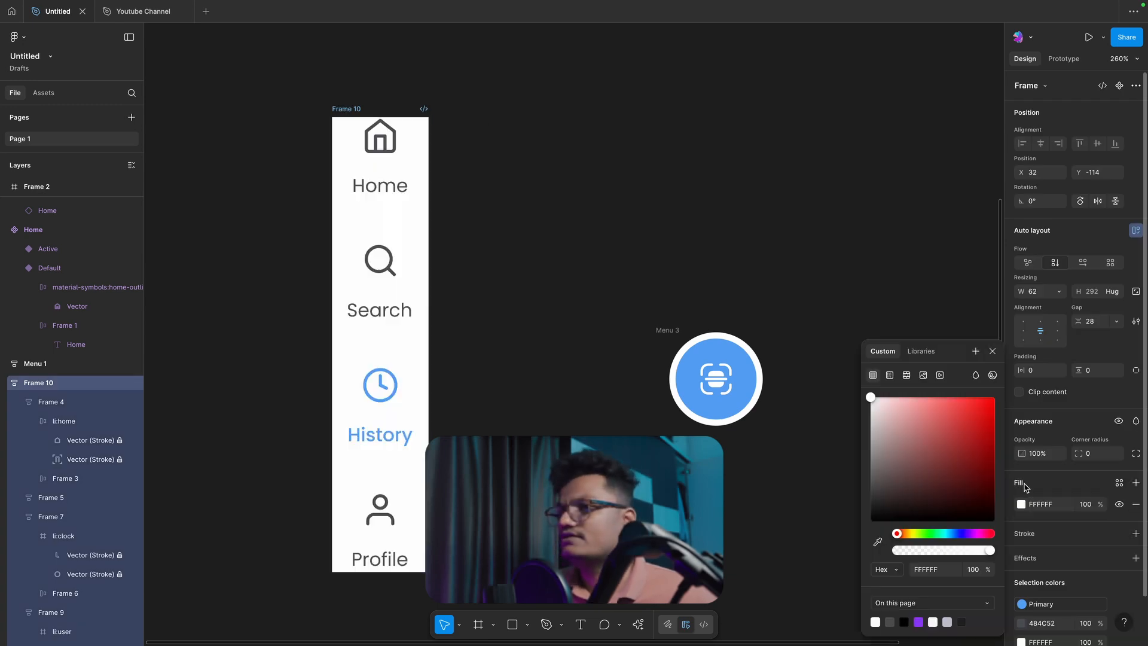
{"action": "left_click", "coordinate": [536, 218]}
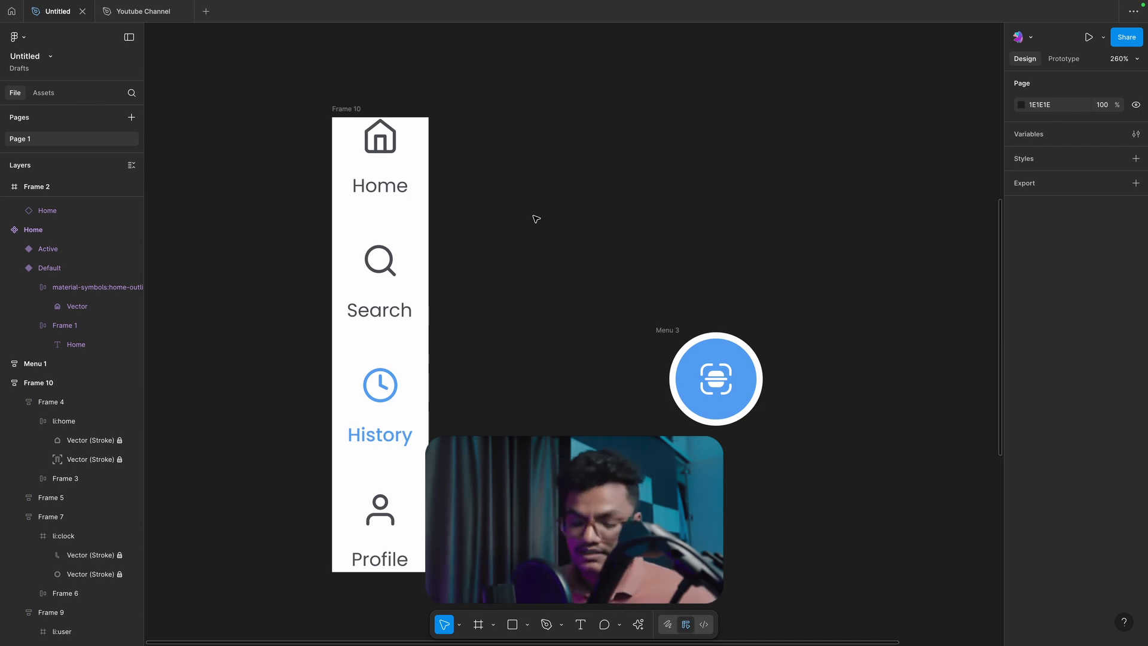
Step: Undo the white fill, the centered alignment and the vertical auto layout of the four items
{"action": "key", "text": "ctrl+z"}
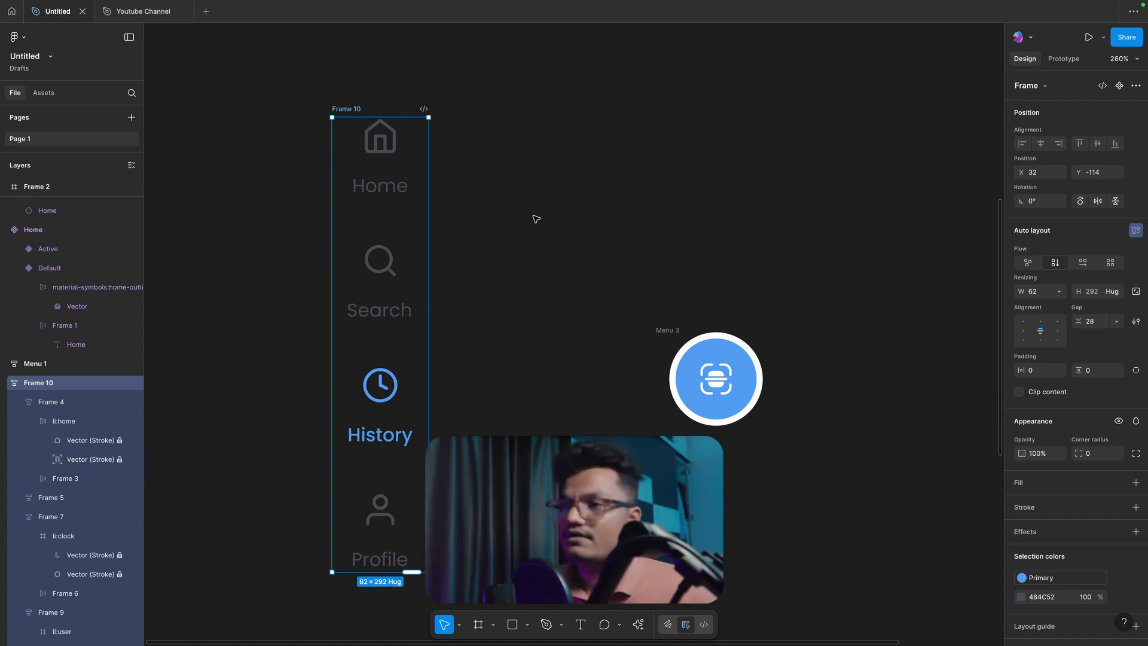
{"action": "key", "text": "super+z"}
{"action": "key", "text": "super+z"}
{"action": "key", "text": "super+z"}
{"action": "key", "text": "super+z"}
{"action": "key", "text": "super+z"}
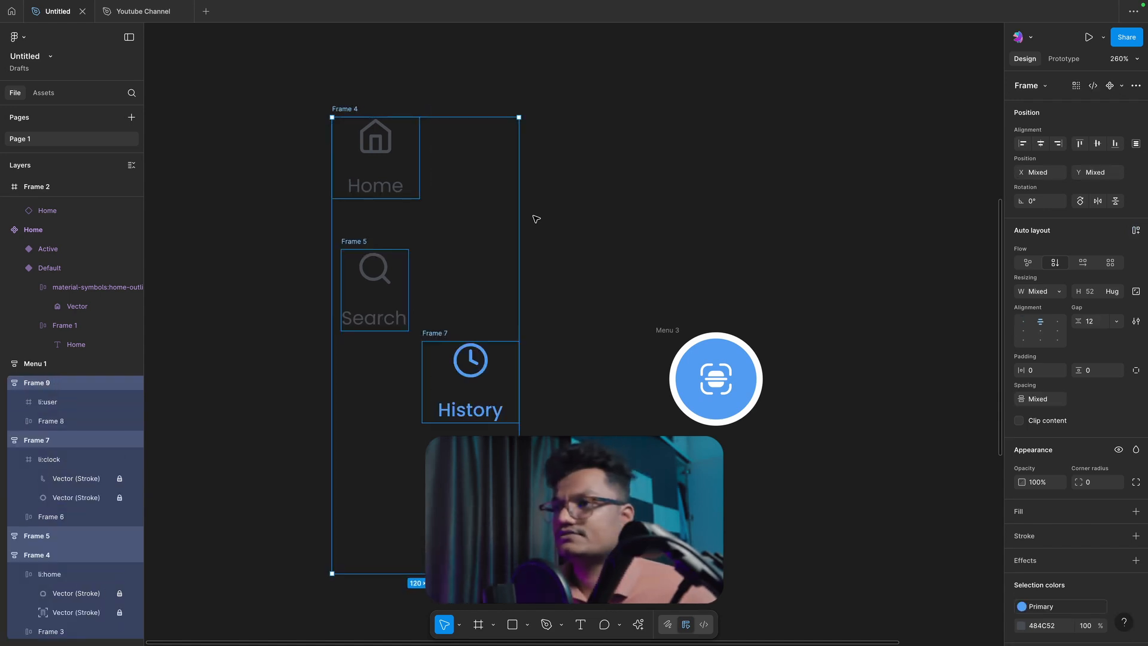
Step: Move the History, Search and Profile items back into a loose row beside the Home item
{"action": "left_click", "coordinate": [536, 219]}
{"action": "left_click_drag", "start_coordinate": [445, 333], "coordinate": [625, 152]}
{"action": "left_click_drag", "start_coordinate": [349, 244], "coordinate": [488, 165]}
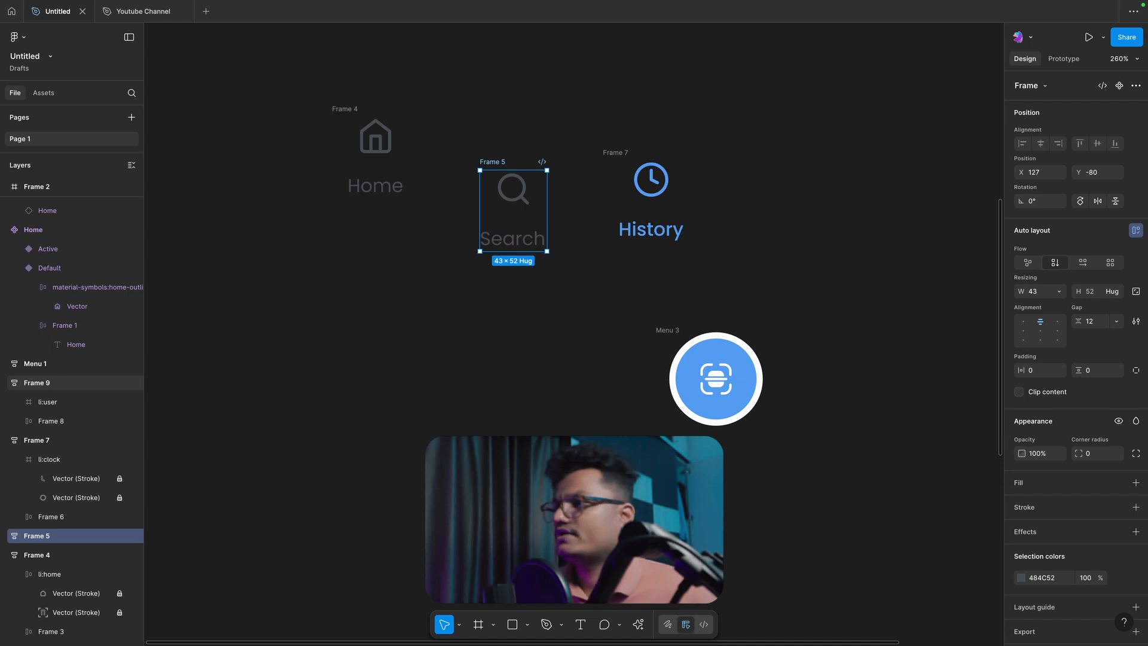
{"action": "left_click_drag", "start_coordinate": [570, 440], "coordinate": [860, 158]}
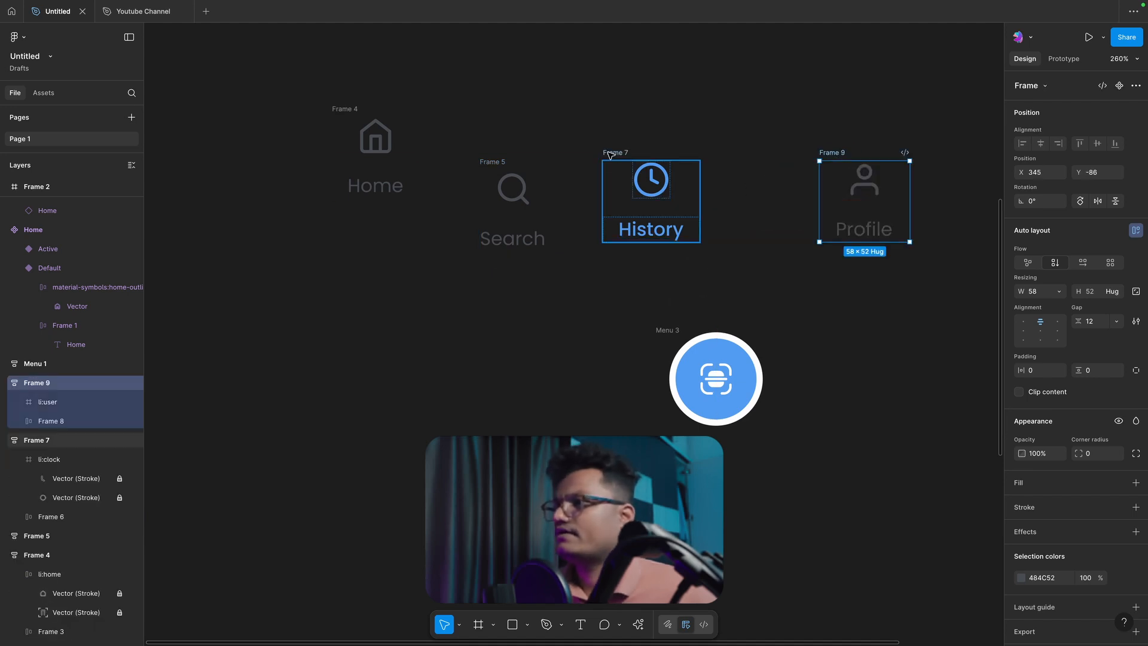
Step: Combine the Home, Search, History and Profile items into a single horizontal auto layout frame
{"action": "left_click", "coordinate": [615, 153], "text": "shift"}
{"action": "left_click", "coordinate": [500, 163], "text": "shift"}
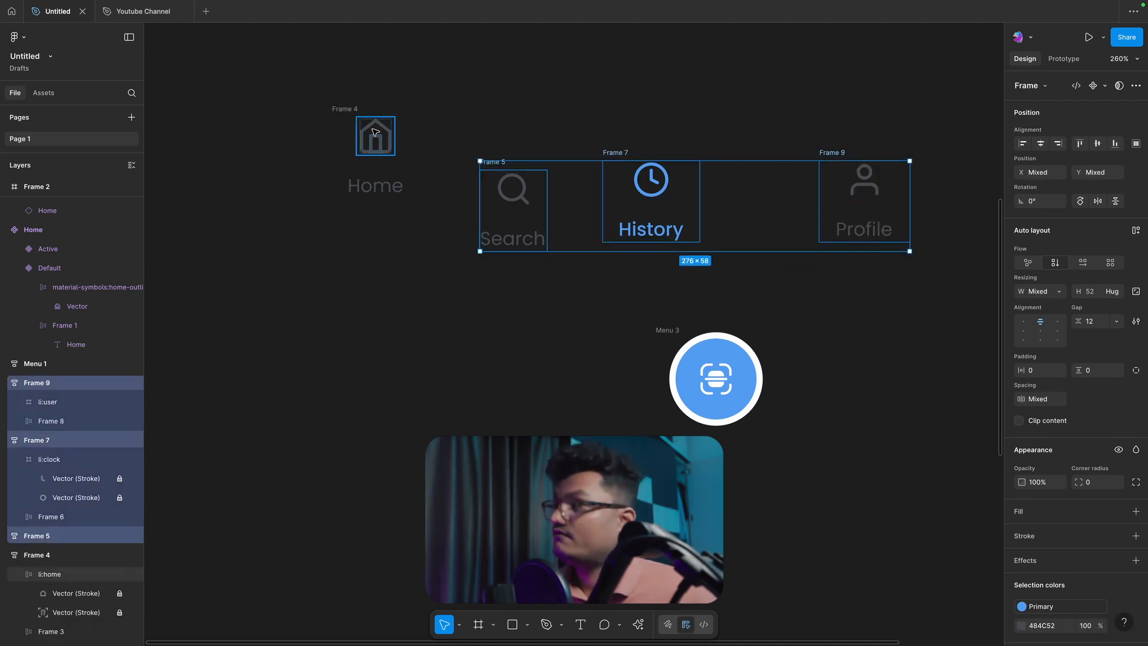
{"action": "left_click", "coordinate": [355, 110], "text": "shift"}
{"action": "key", "text": "shift+a"}
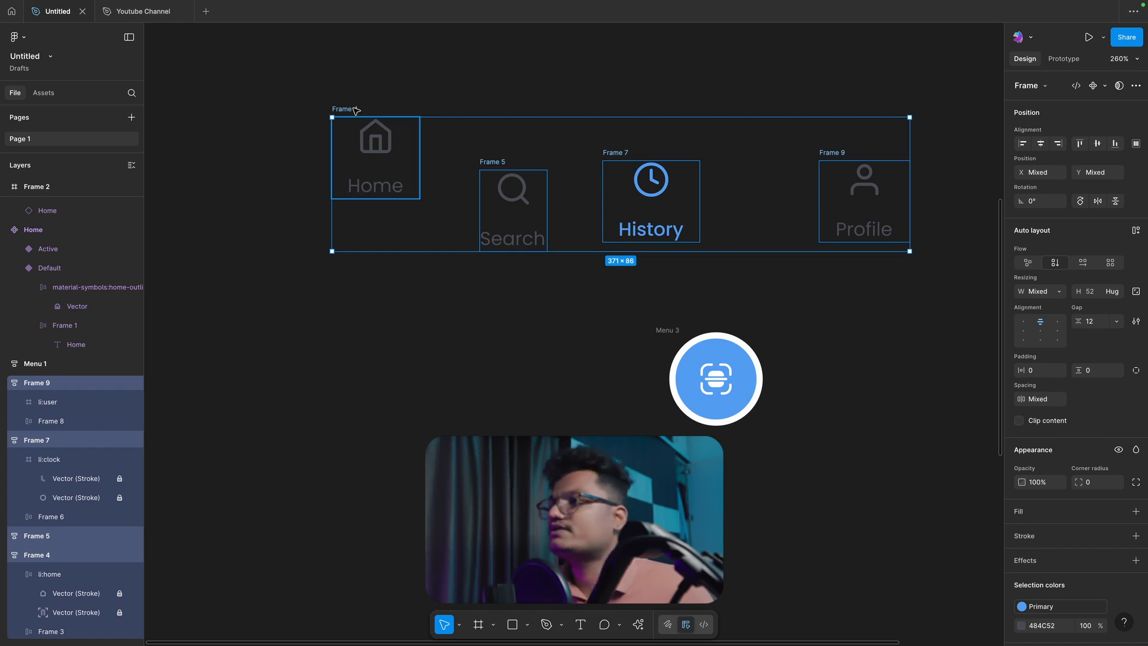
{"action": "left_click", "coordinate": [404, 95]}
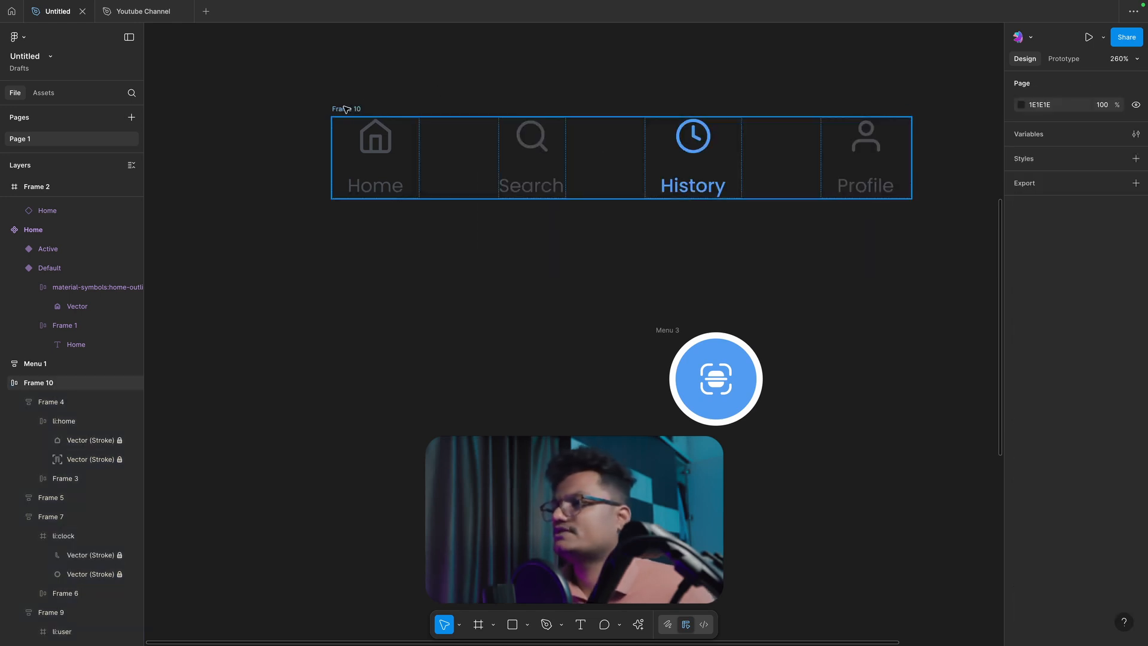
Step: Move the round blue scan button into the horizontal navigation row between the Search and History items
{"action": "left_click", "coordinate": [341, 108]}
{"action": "left_click", "coordinate": [734, 294]}
{"action": "left_click_drag", "start_coordinate": [679, 330], "coordinate": [587, 121]}
{"action": "left_click", "coordinate": [637, 267]}
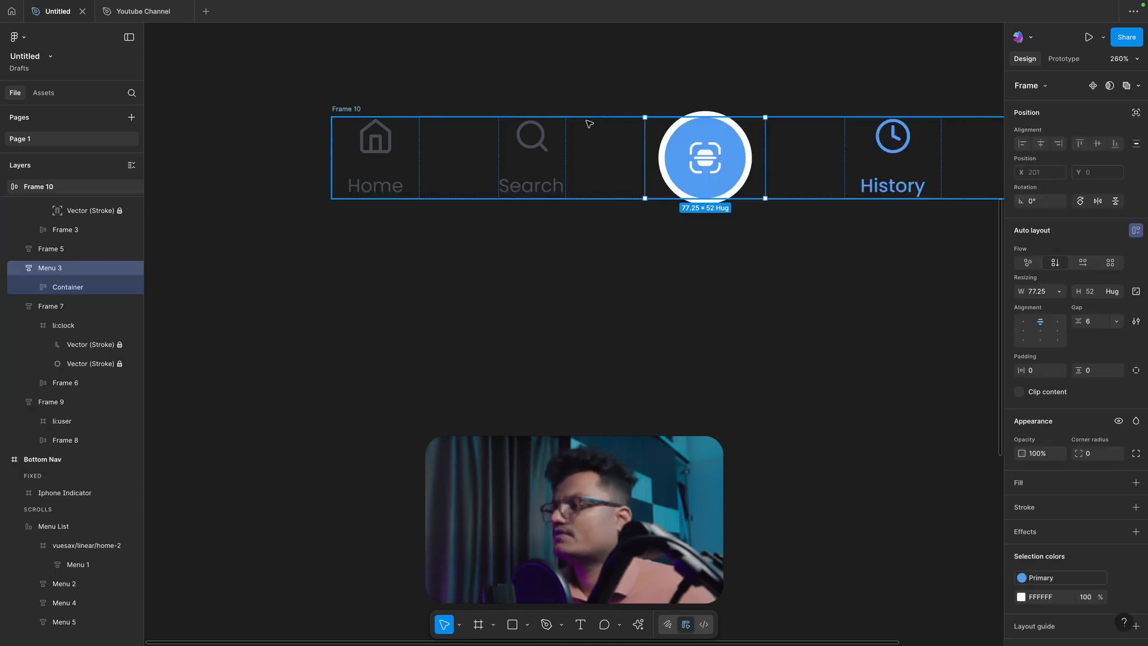
{"action": "left_click", "coordinate": [645, 253]}
{"action": "scroll", "coordinate": [687, 260], "scroll_direction": "down", "scroll_amount": 3}
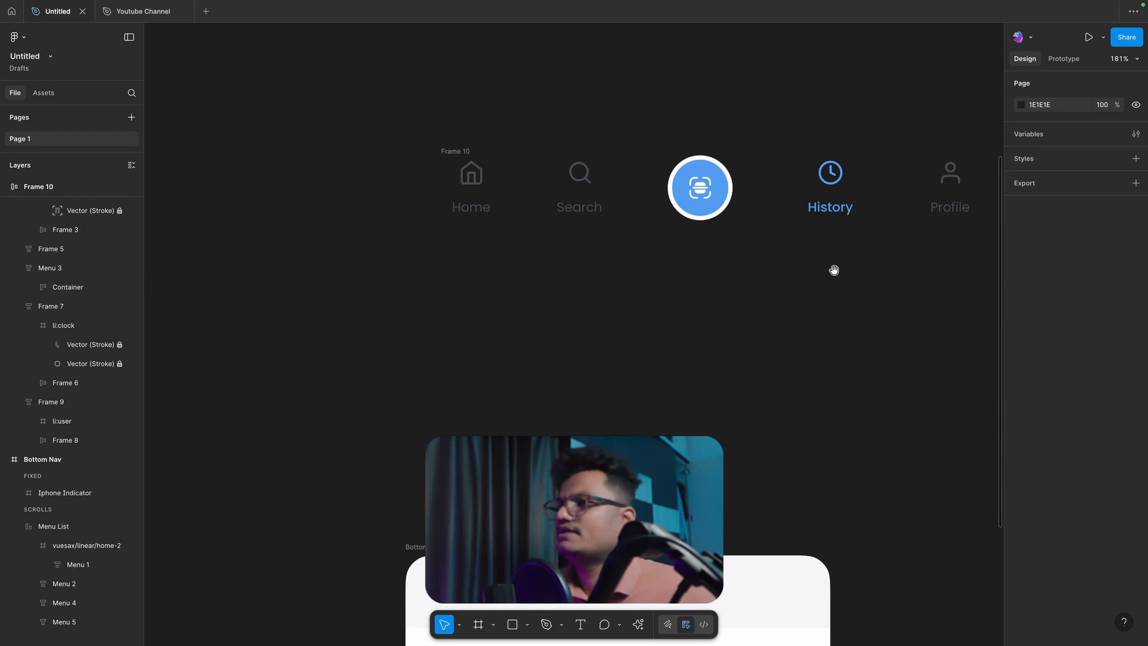
Step: Set the gap between the navigation row's items to 20
{"action": "left_click_drag", "start_coordinate": [833, 269], "coordinate": [597, 281]}
{"action": "left_click", "coordinate": [232, 165]}
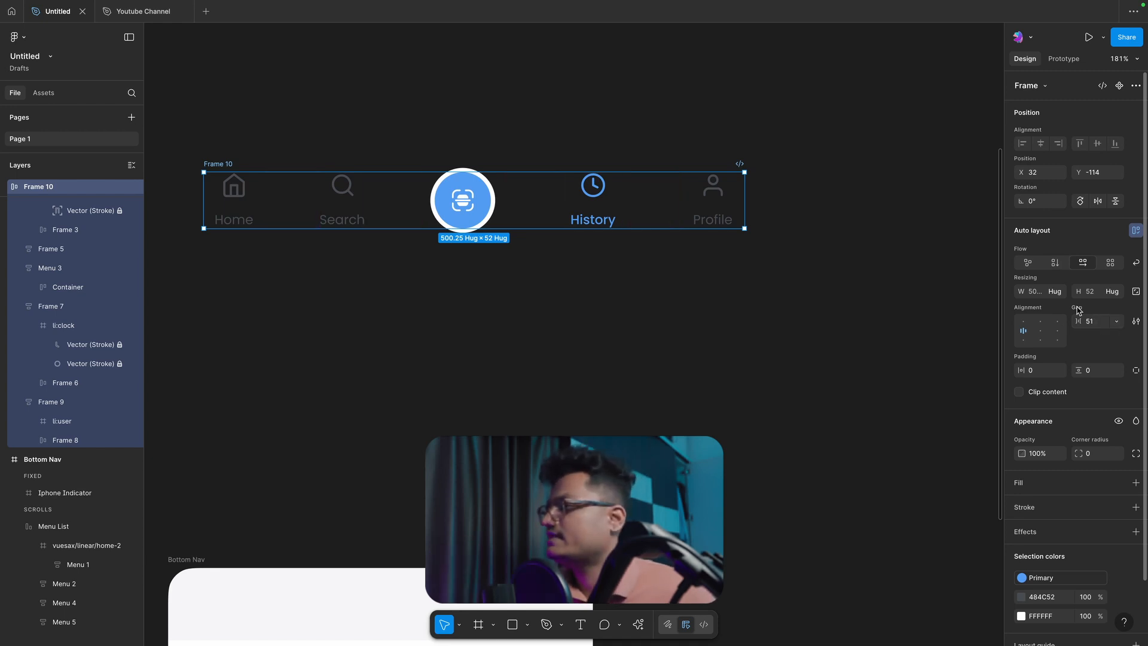
{"action": "left_click", "coordinate": [1090, 322]}
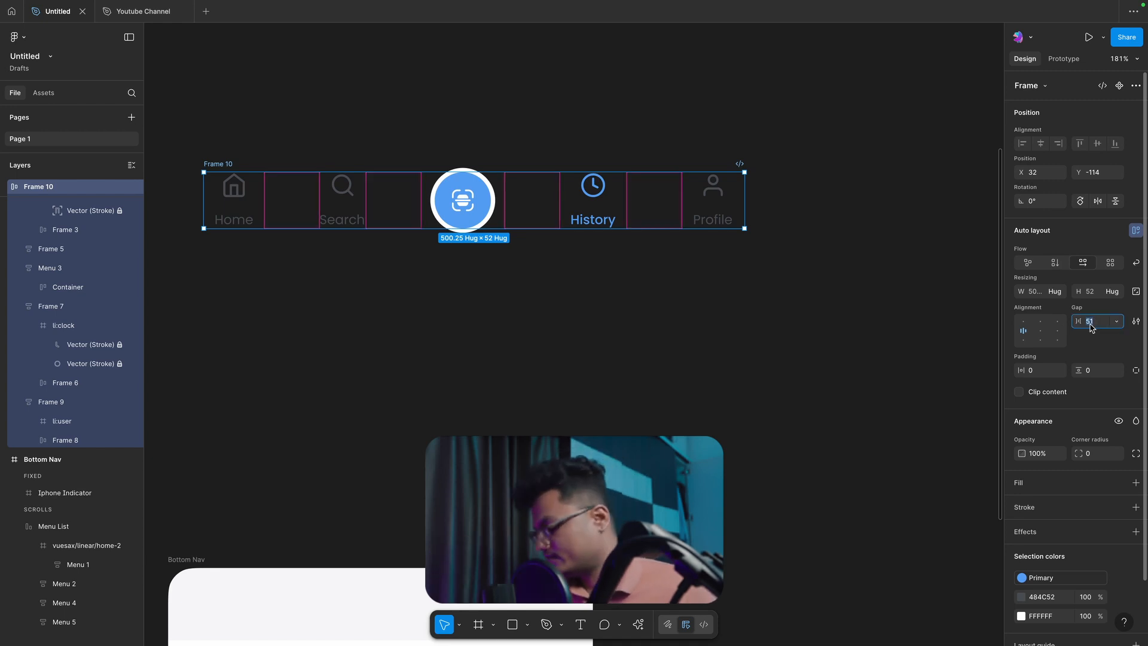
{"action": "type", "text": "20"}
{"action": "key", "text": "Return"}
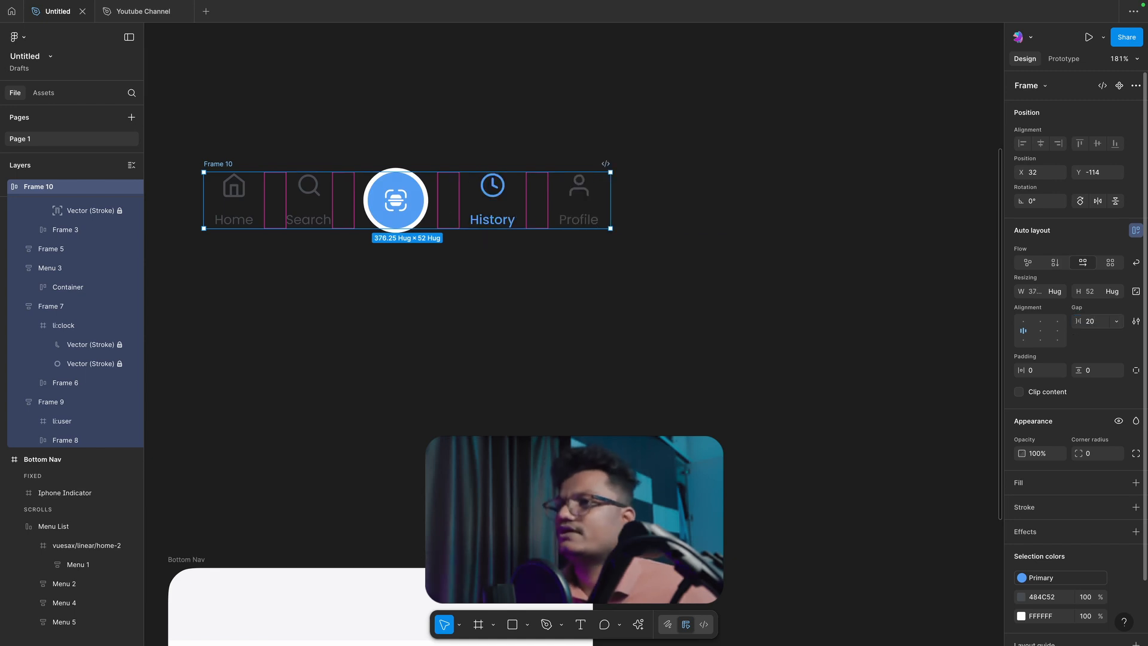
{"action": "left_click", "coordinate": [445, 274]}
Step: Try deleting the Menu List from the Bottom Nav frame, and undo the deletion
{"action": "scroll", "coordinate": [382, 287], "scroll_direction": "left", "scroll_amount": 5}
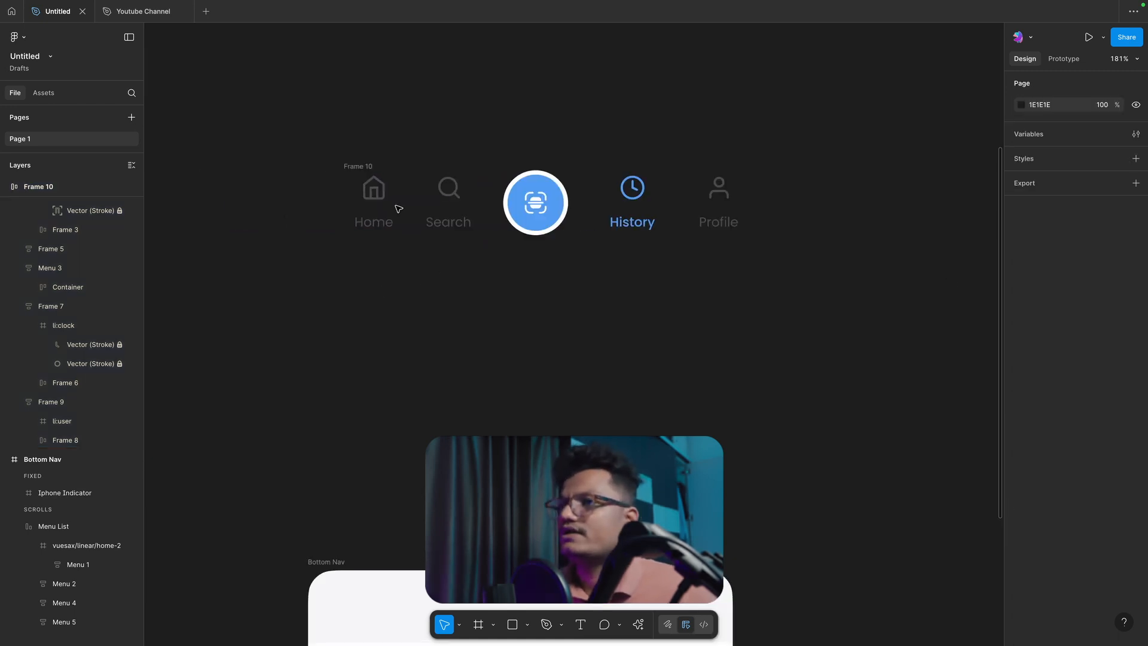
{"action": "left_click", "coordinate": [358, 164]}
{"action": "left_click", "coordinate": [397, 305]}
{"action": "scroll", "coordinate": [397, 304], "scroll_direction": "down", "scroll_amount": 3}
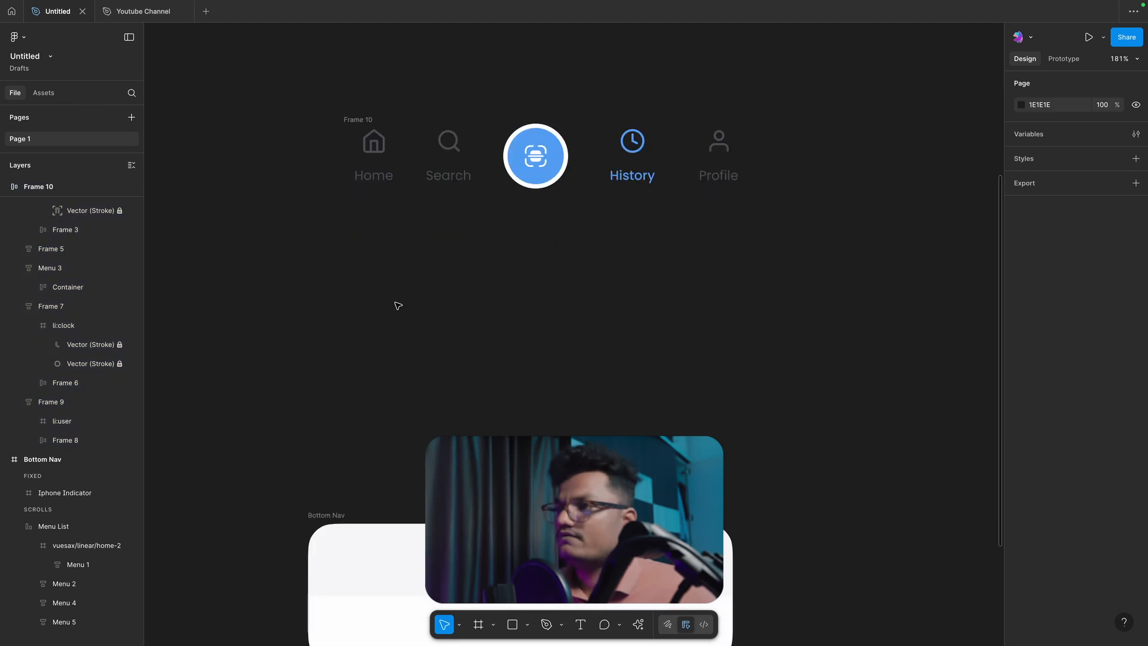
{"action": "scroll", "coordinate": [417, 520], "scroll_direction": "down", "scroll_amount": 3}
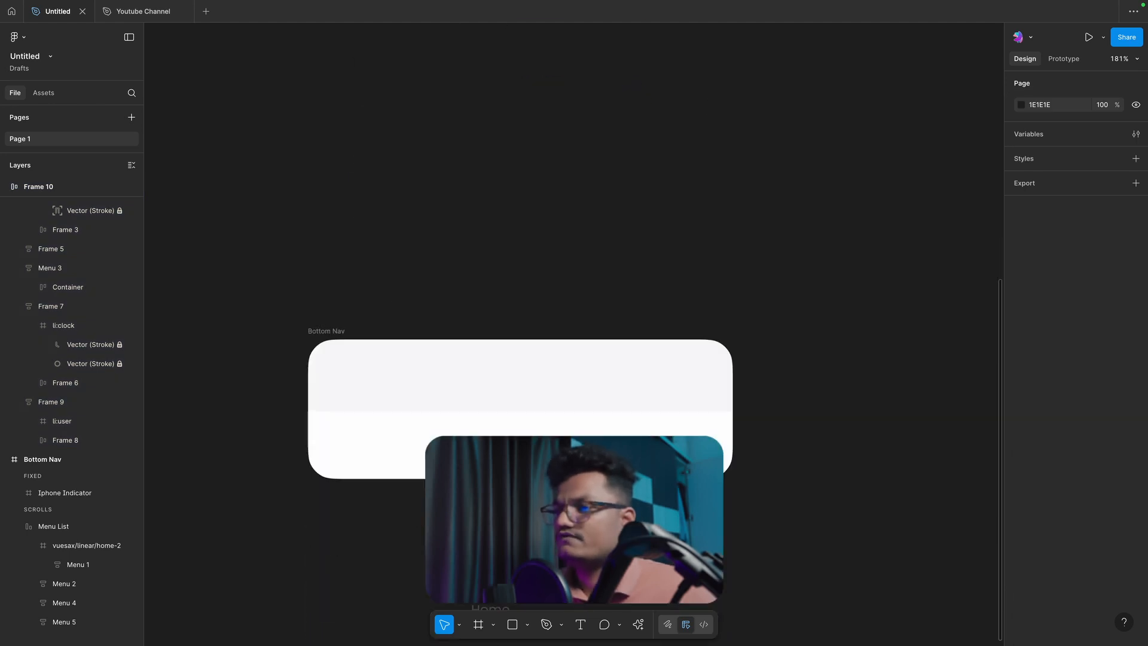
{"action": "left_click", "coordinate": [457, 426]}
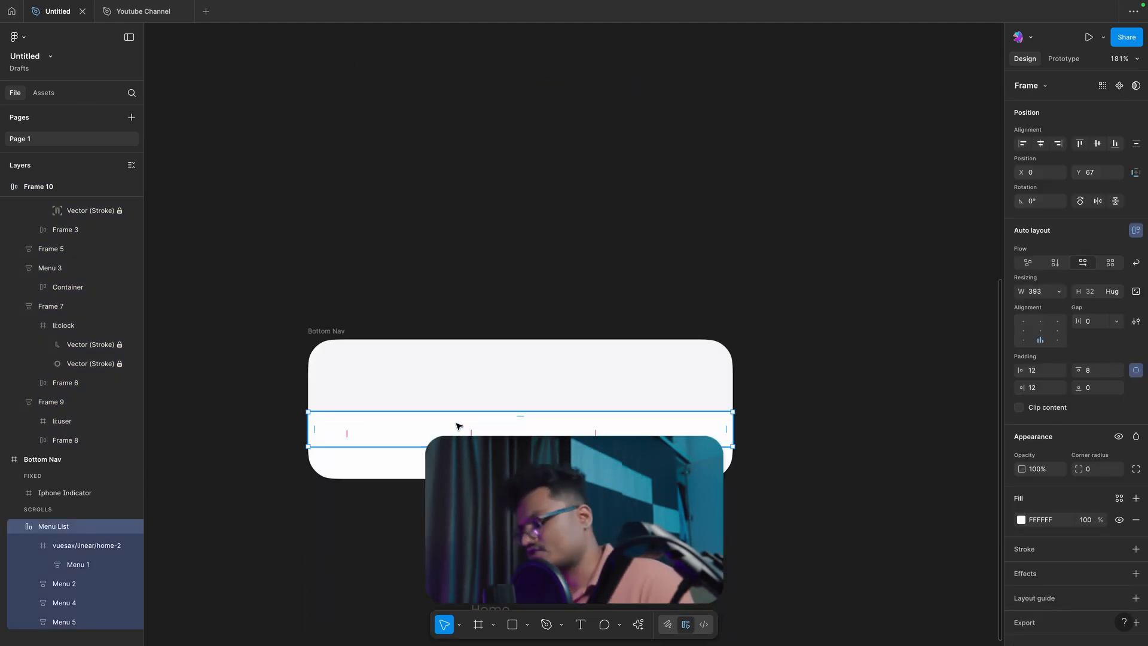
{"action": "key", "text": "Delete"}
{"action": "key", "text": "ctrl+z"}
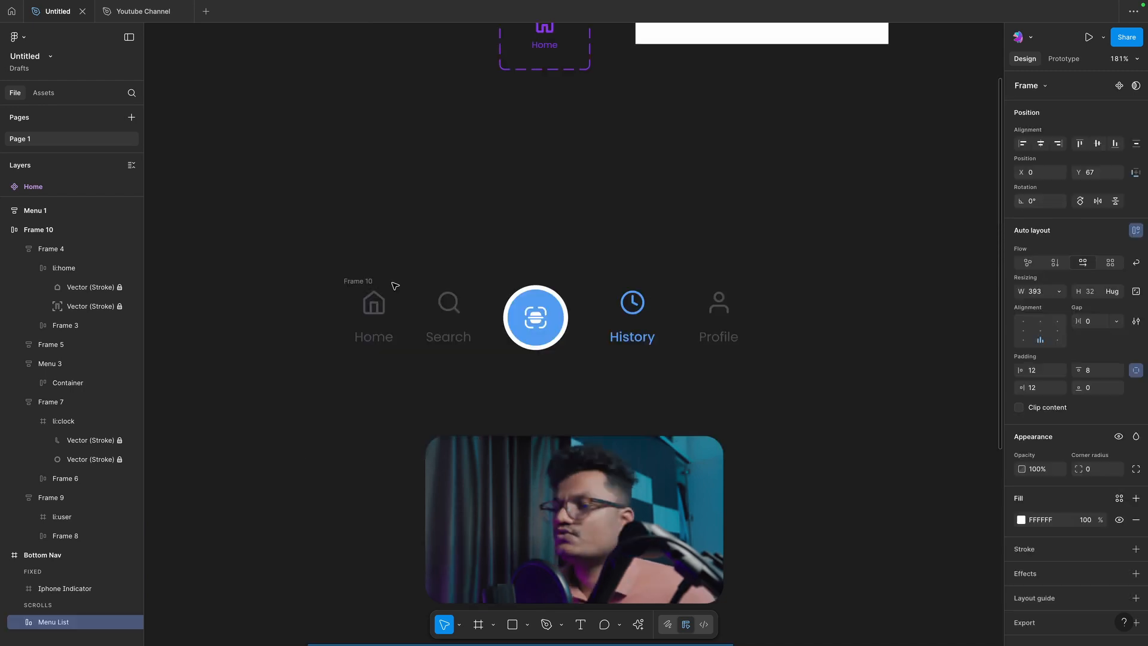
Step: Wrap the navigation row in another auto layout frame with 10 padding and add a white fill
{"action": "left_click", "coordinate": [366, 252]}
{"action": "key", "text": "shift+a"}
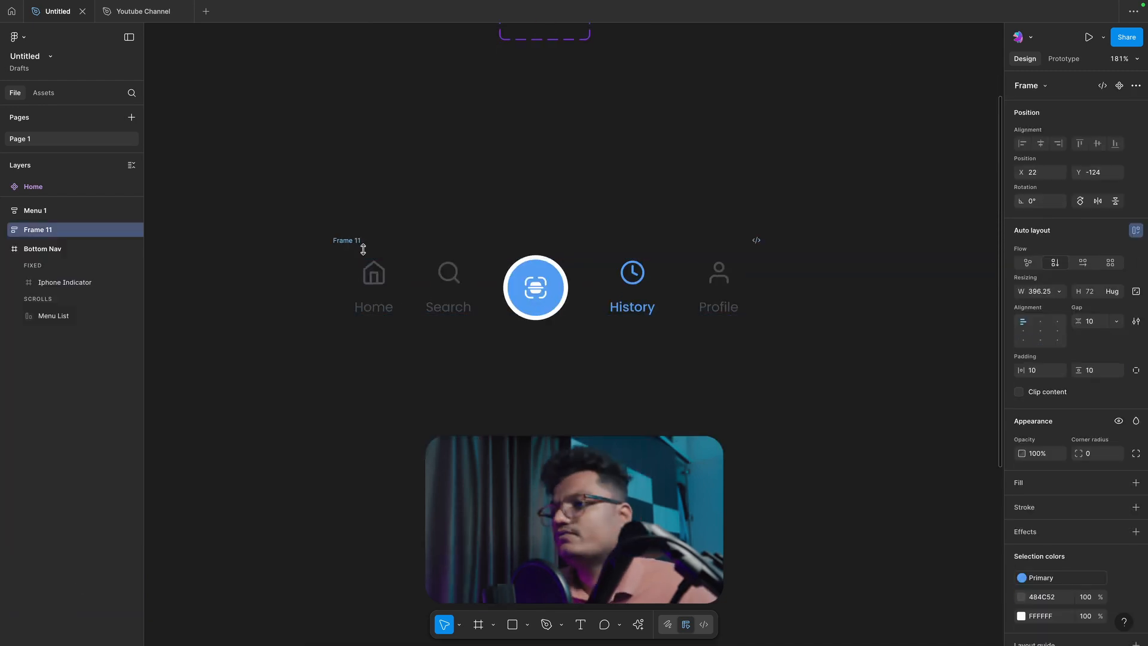
{"action": "left_click", "coordinate": [1018, 483]}
{"action": "left_click", "coordinate": [563, 390]}
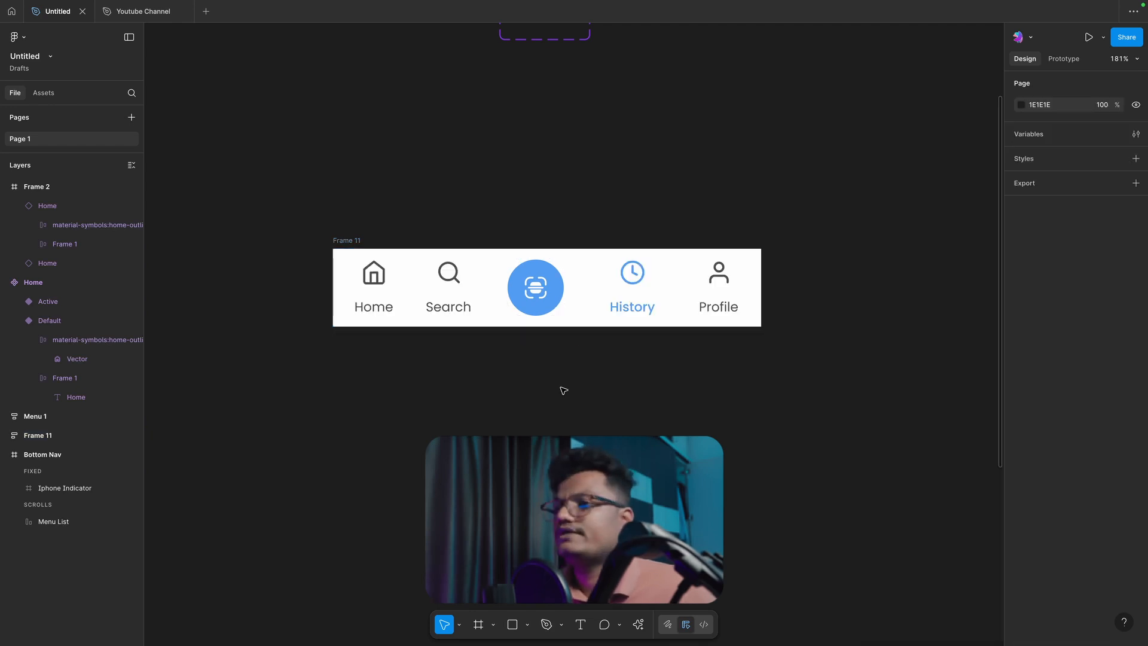
Step: Examine the reference Bottom Nav frame's grey upper area and white menu strip against the new navigation row
{"action": "scroll", "coordinate": [563, 390], "scroll_direction": "down", "scroll_amount": 5}
{"action": "scroll", "coordinate": [473, 315], "scroll_direction": "up", "scroll_amount": 3}
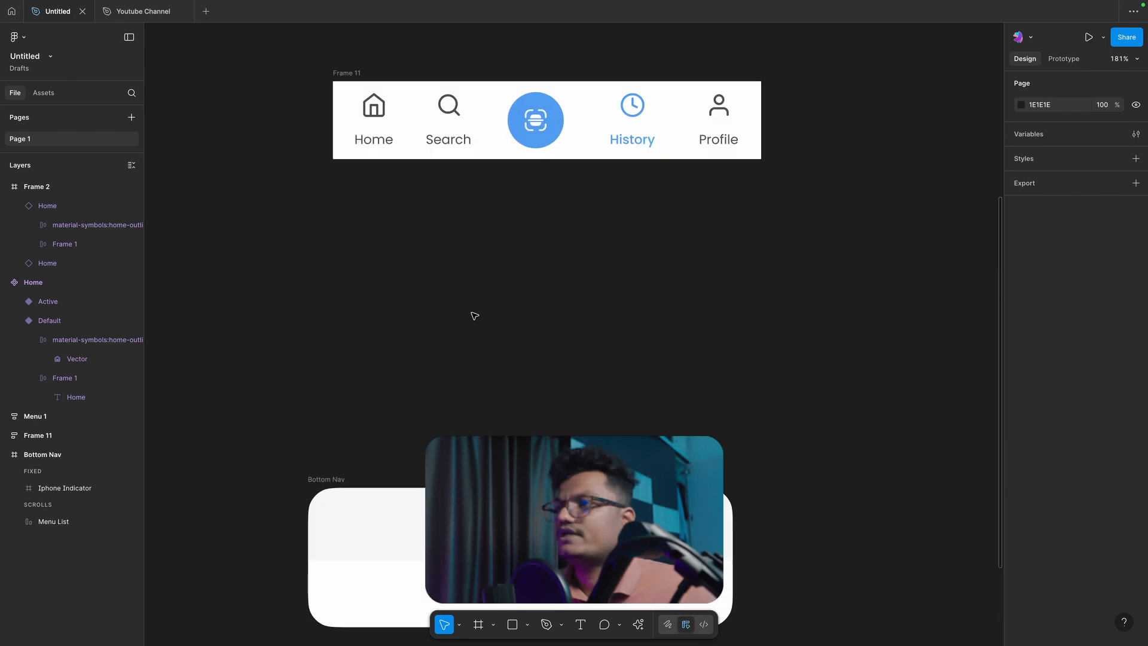
{"action": "scroll", "coordinate": [472, 271], "scroll_direction": "down", "scroll_amount": 4}
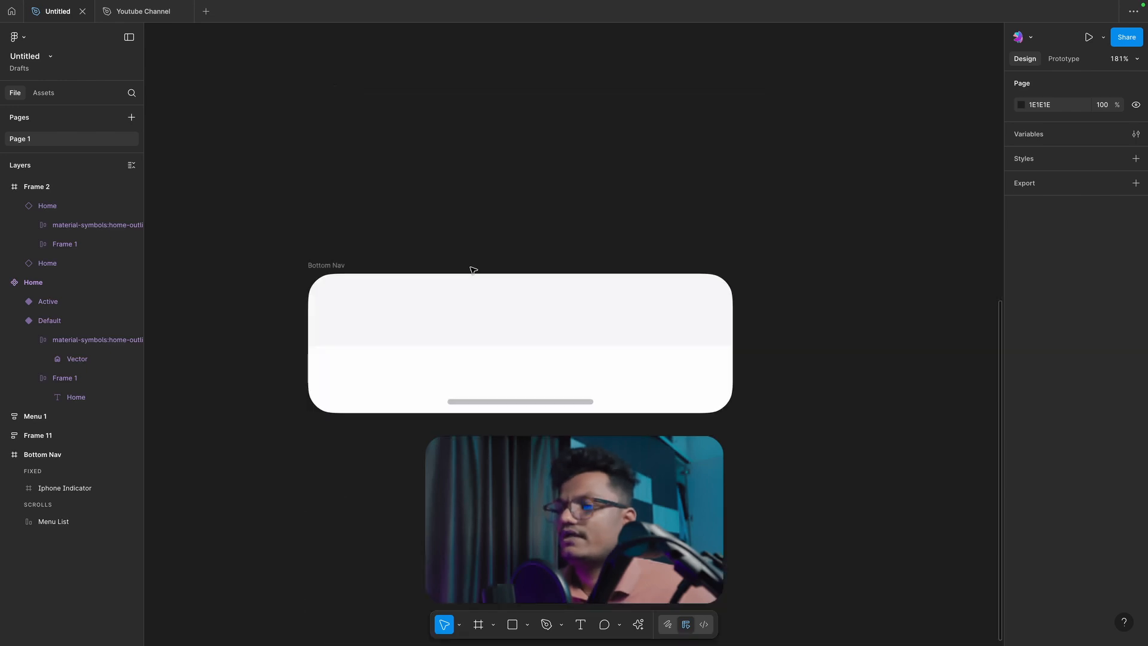
{"action": "left_click", "coordinate": [440, 303]}
{"action": "left_click", "coordinate": [436, 228]}
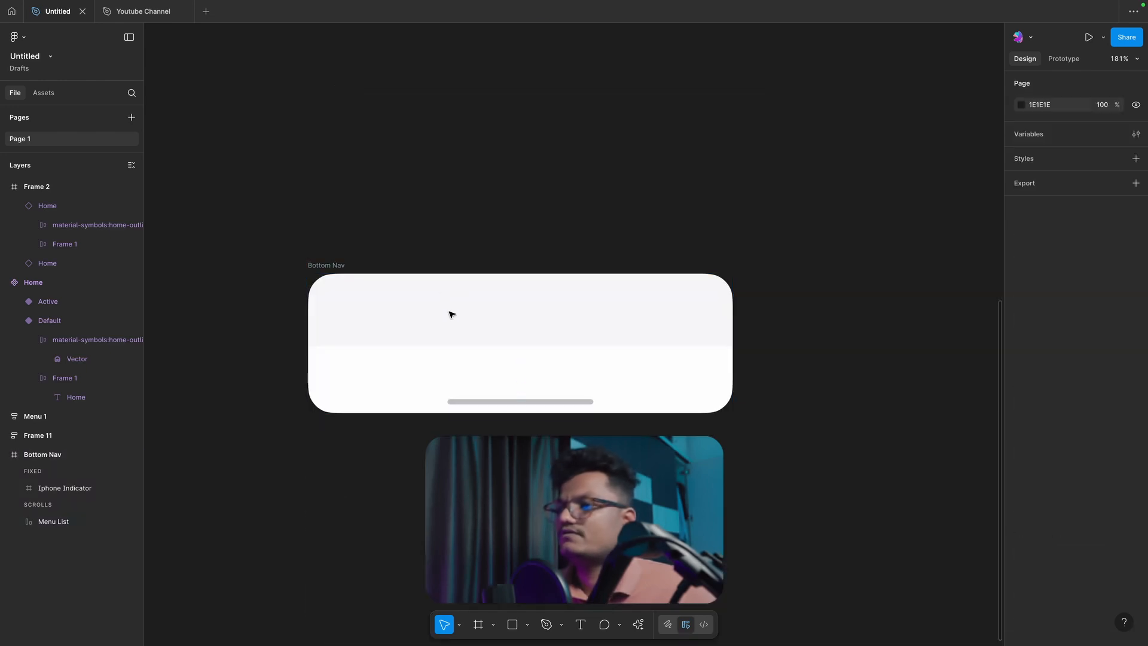
{"action": "scroll", "coordinate": [480, 359], "scroll_direction": "down", "scroll_amount": 2}
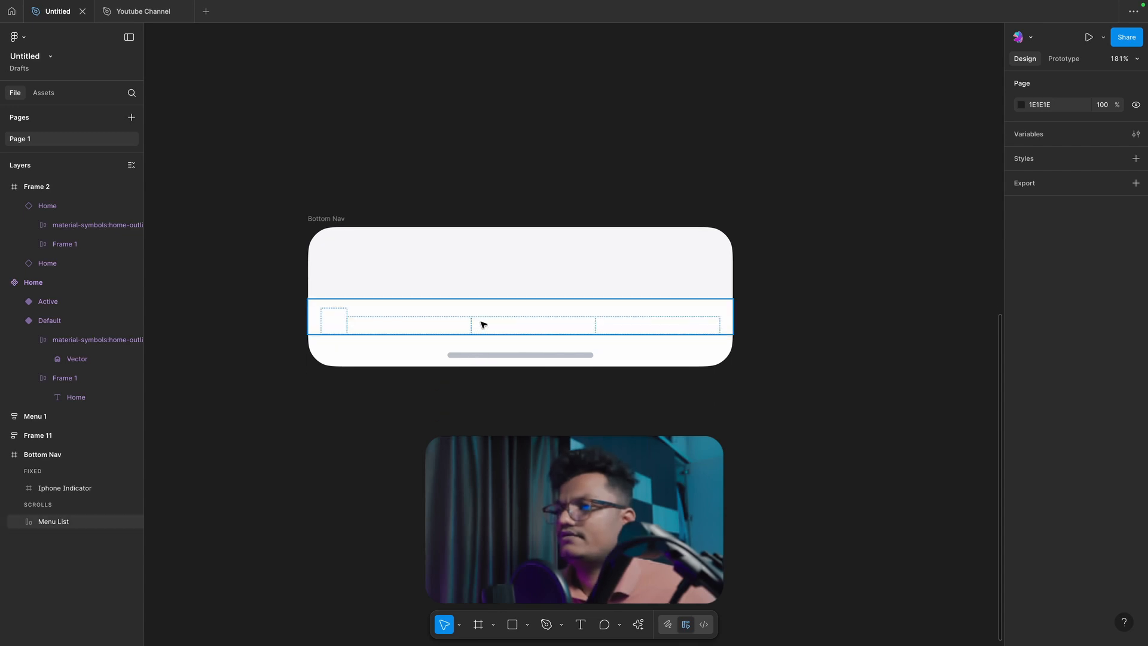
{"action": "scroll", "coordinate": [492, 182], "scroll_direction": "up", "scroll_amount": 2}
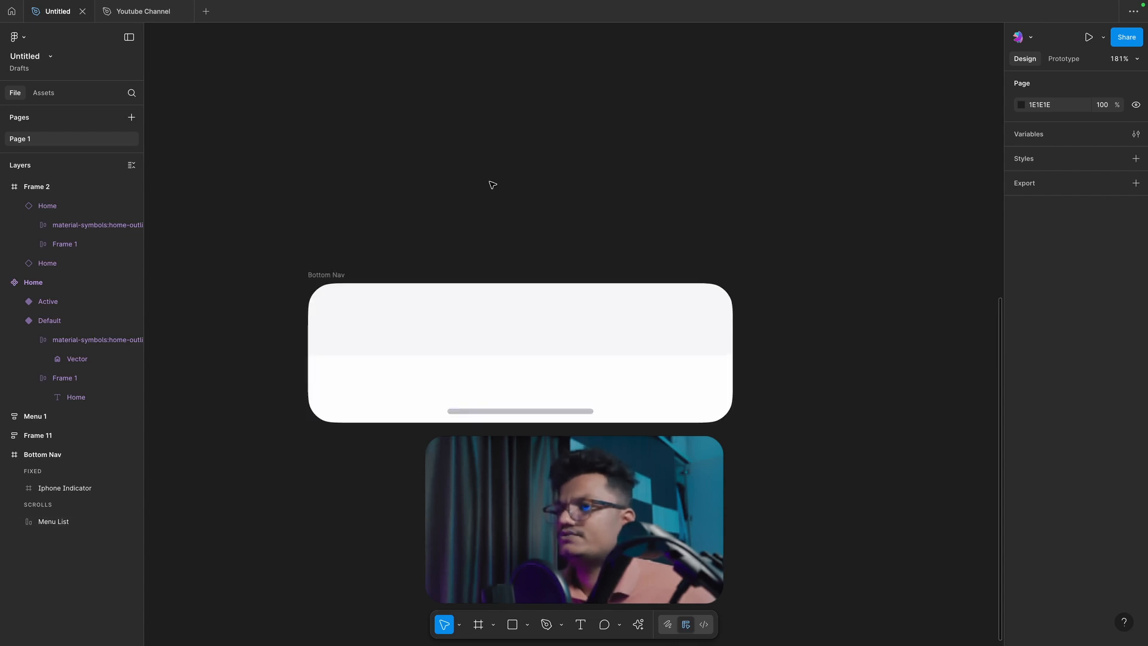
{"action": "scroll", "coordinate": [354, 268], "scroll_direction": "up", "scroll_amount": 10}
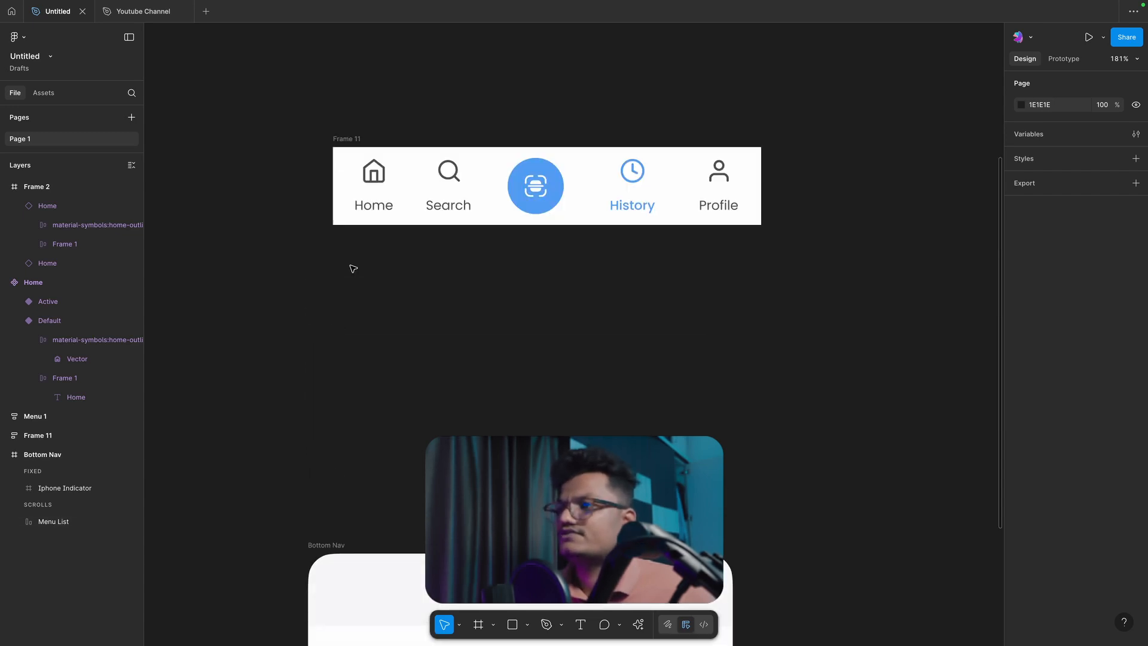
{"action": "left_click", "coordinate": [350, 139]}
{"action": "left_click", "coordinate": [364, 313]}
{"action": "scroll", "coordinate": [365, 314], "scroll_direction": "down", "scroll_amount": 1}
{"action": "scroll", "coordinate": [365, 314], "scroll_direction": "down", "scroll_amount": 1}
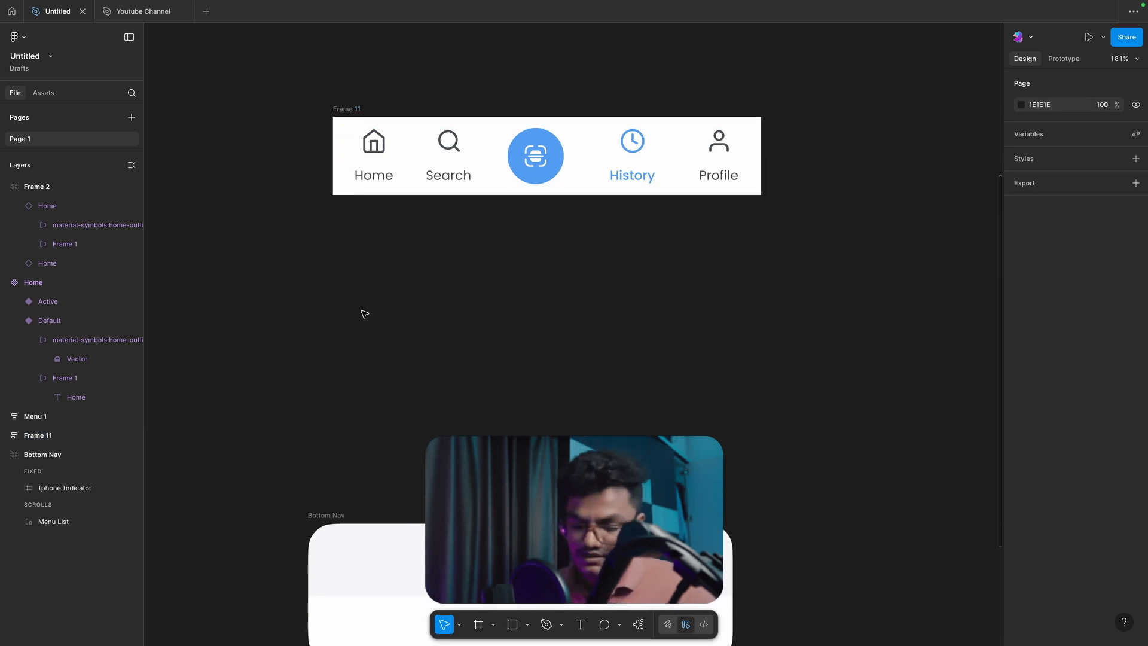
Step: Draw a 396 × 57 white frame below the navigation row, matching its left edge and width
{"action": "key", "text": "f"}
{"action": "mouse_move", "coordinate": [349, 277]}
{"action": "left_mouse_down"}
{"action": "mouse_move", "coordinate": [735, 371]}
{"action": "mouse_move", "coordinate": [760, 339]}
{"action": "mouse_move", "coordinate": [751, 332]}
{"action": "left_mouse_up"}
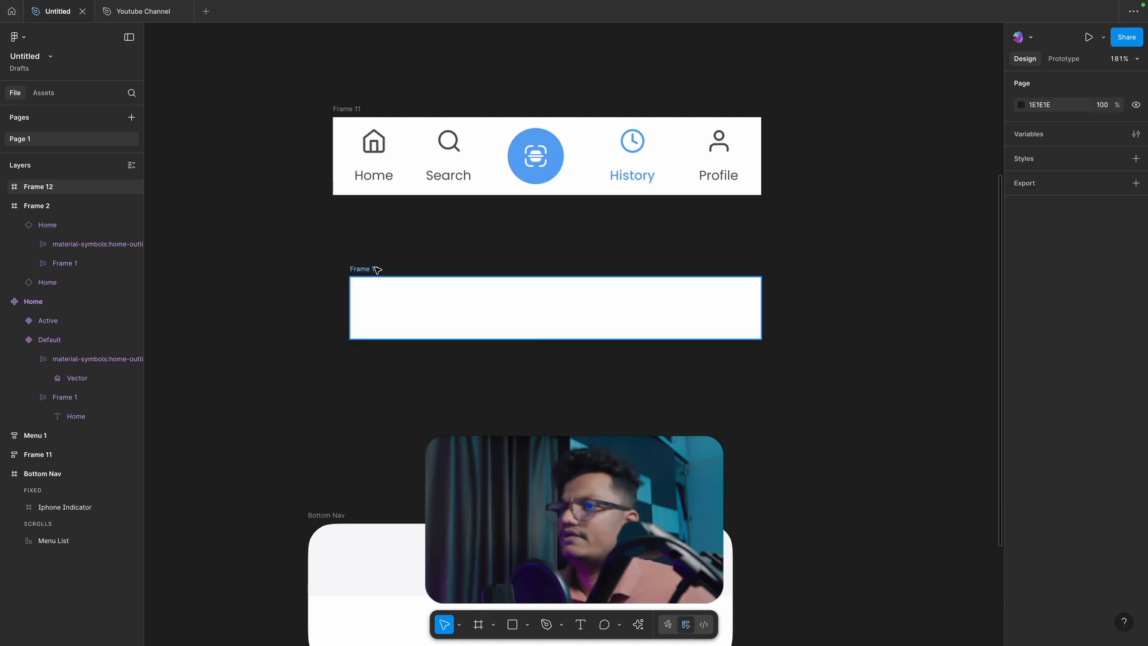
{"action": "left_click_drag", "start_coordinate": [376, 269], "coordinate": [359, 267]}
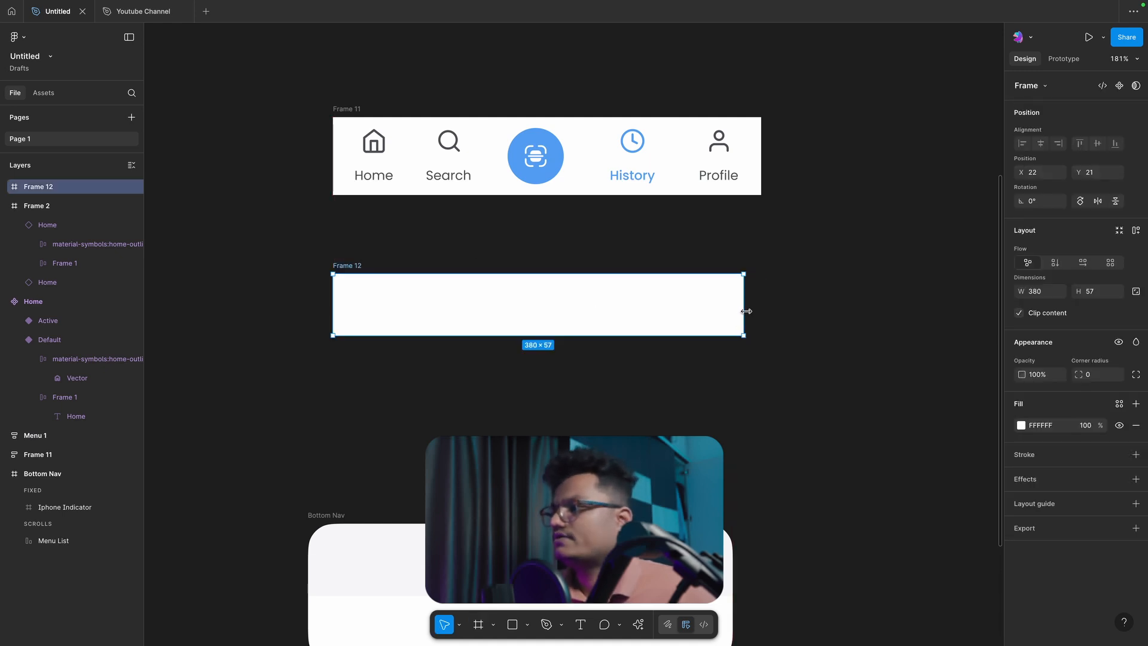
{"action": "left_click_drag", "start_coordinate": [746, 312], "coordinate": [761, 313]}
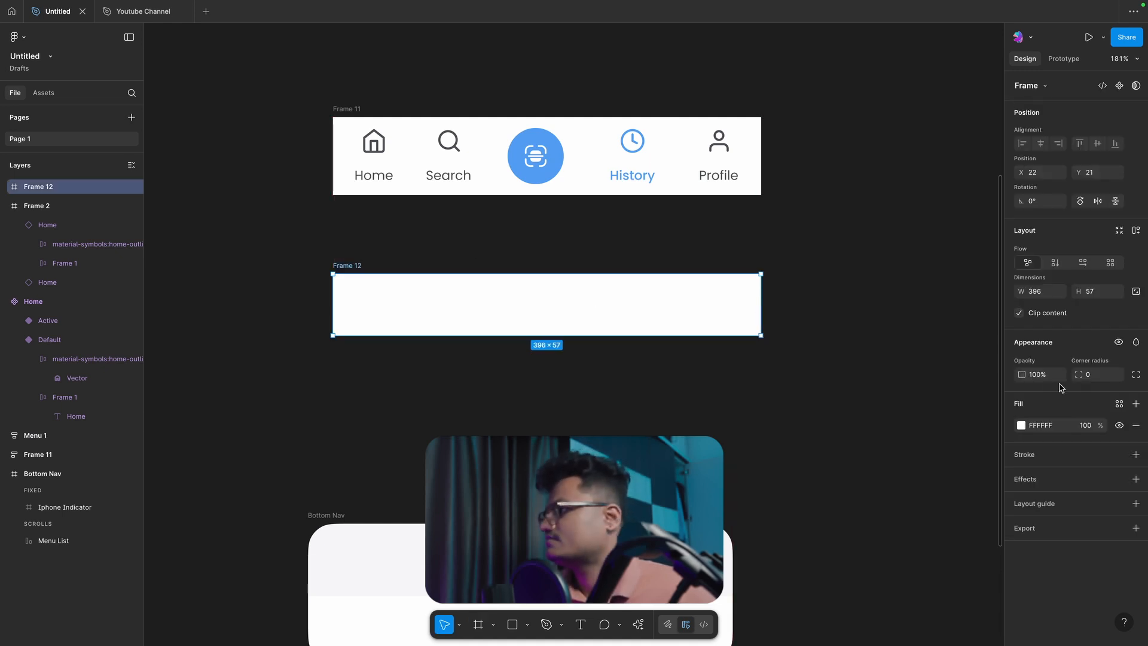
Step: Set the top-left and top-right corner radii of the new empty frame to 10
{"action": "left_click", "coordinate": [1136, 374]}
{"action": "left_click", "coordinate": [1040, 395]}
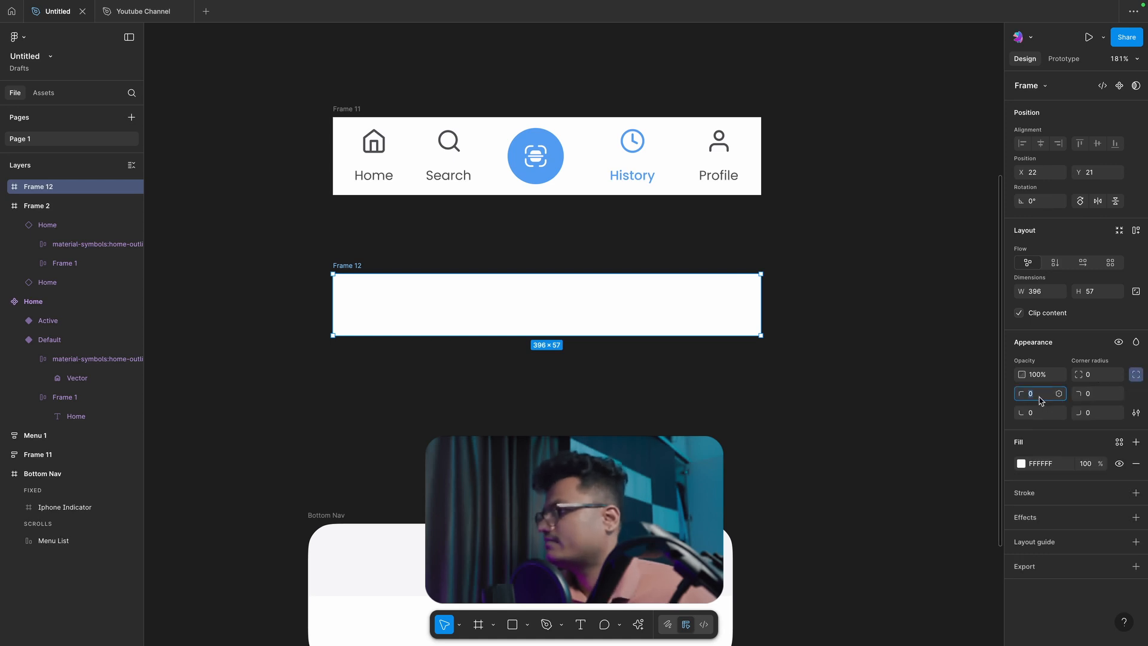
{"action": "type", "text": "10"}
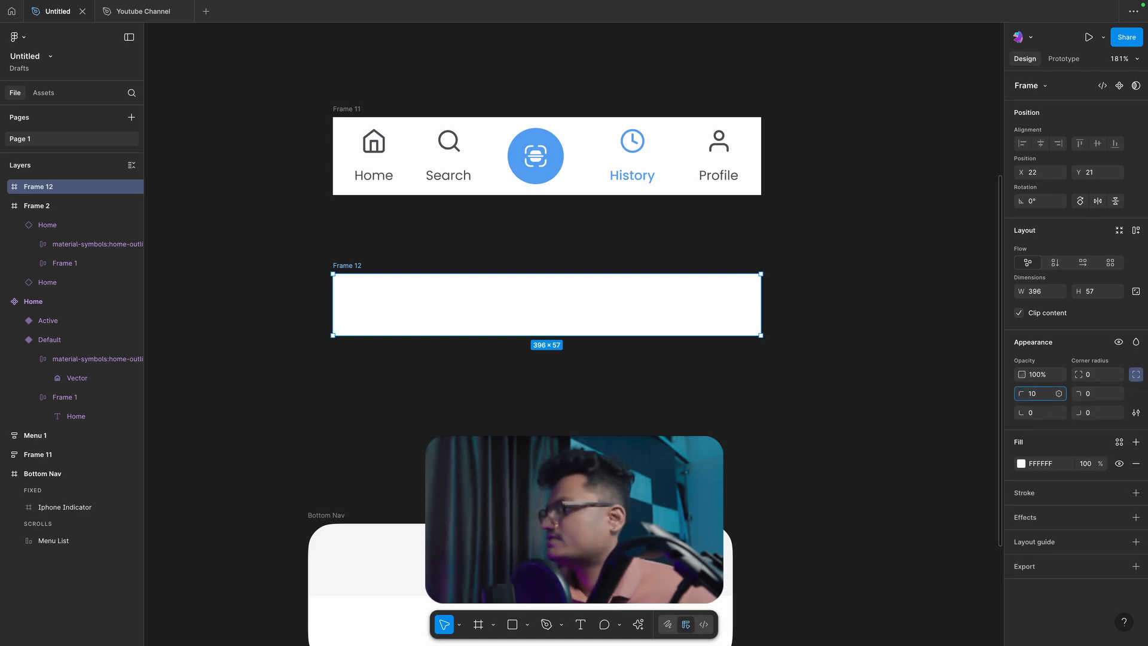
{"action": "key", "text": "Return"}
{"action": "left_click", "coordinate": [1094, 395]}
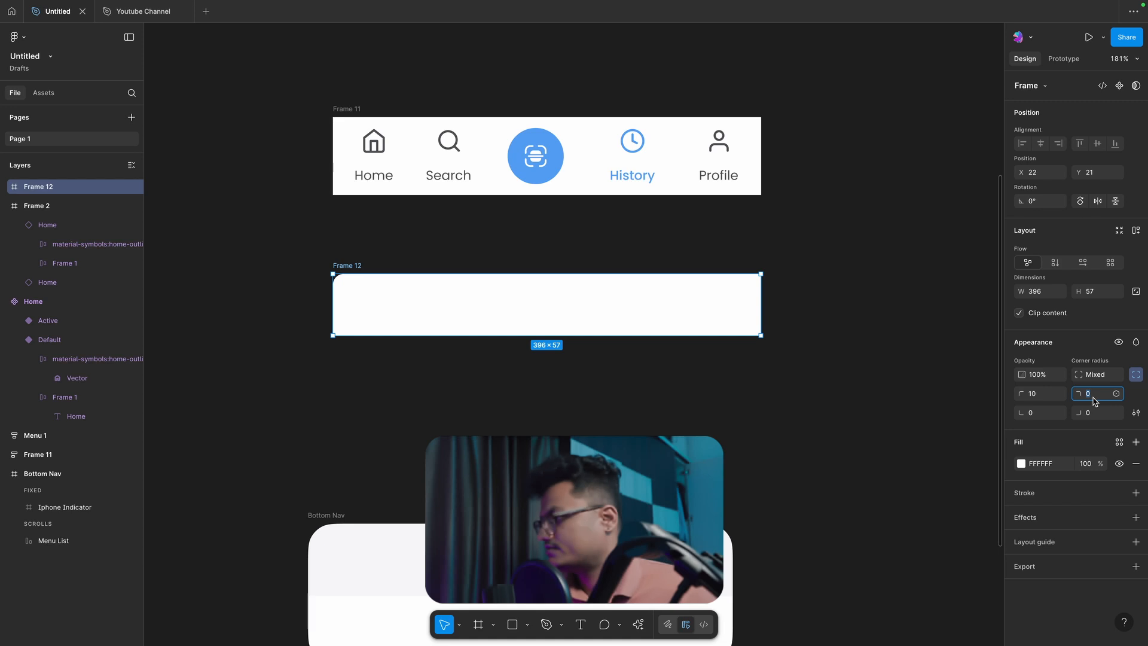
{"action": "type", "text": "10"}
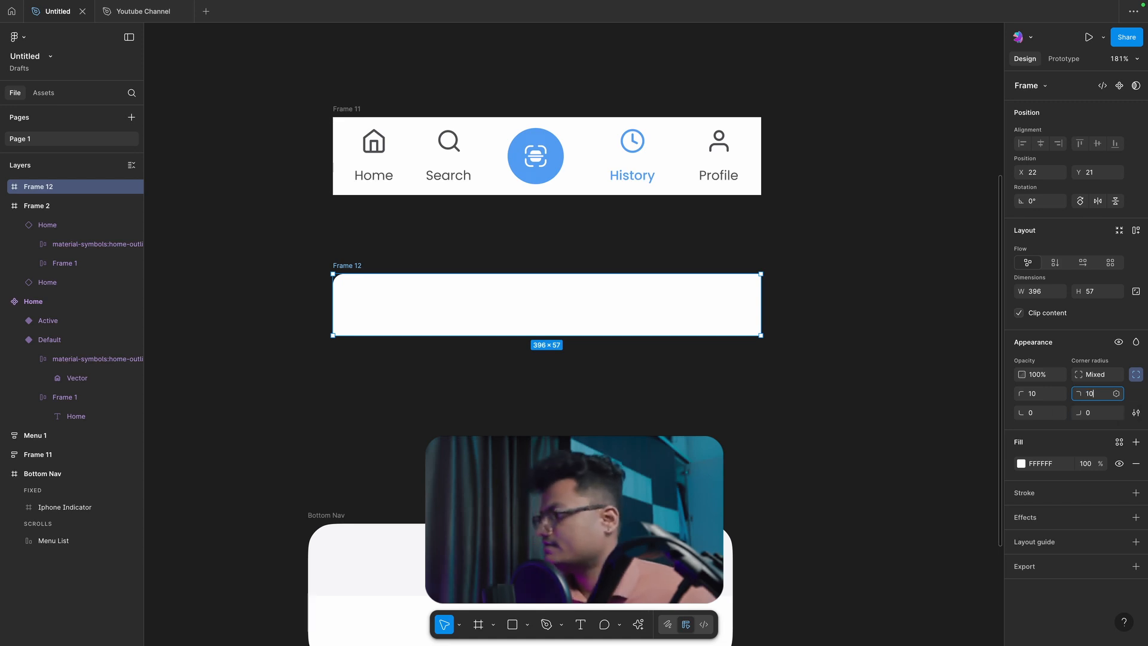
{"action": "key", "text": "Return"}
{"action": "left_click", "coordinate": [722, 353]}
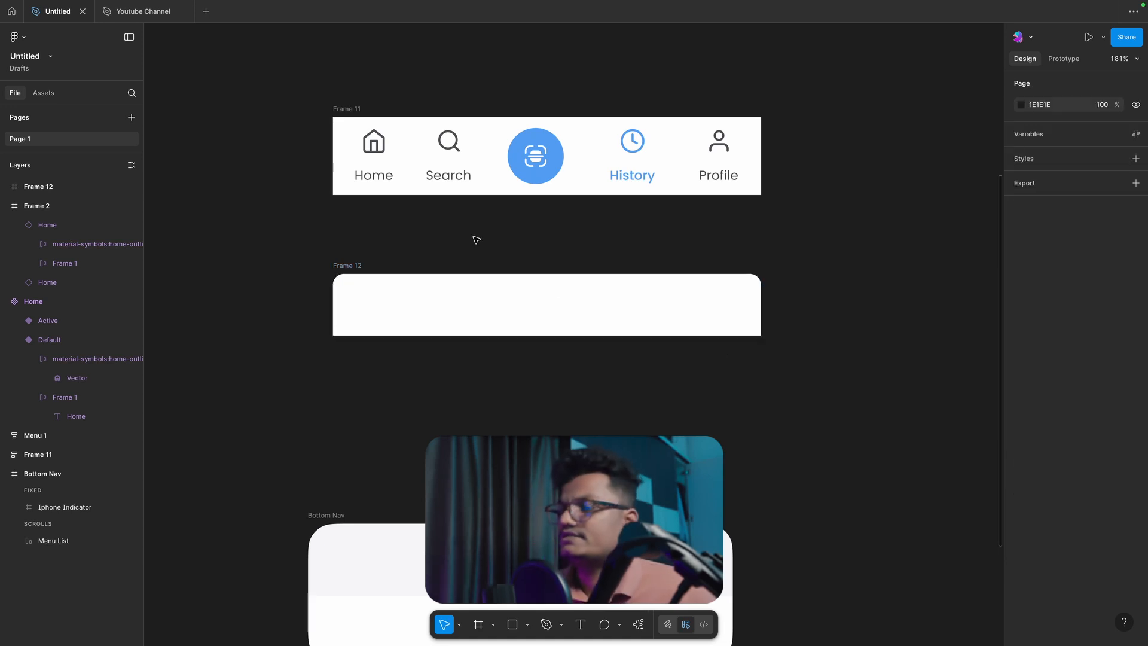
Step: Move the rounded empty frame above the navigation row and combine both into one vertical auto layout frame
{"action": "left_click_drag", "start_coordinate": [348, 268], "coordinate": [339, 50]}
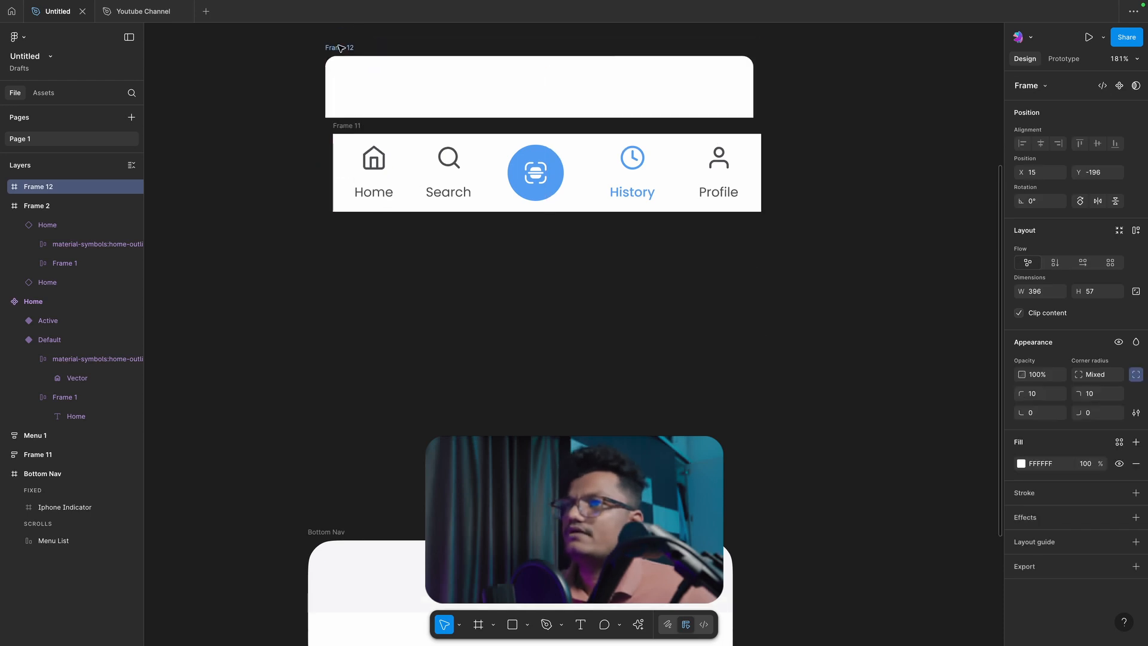
{"action": "left_click", "coordinate": [345, 129], "text": "shift"}
{"action": "key", "text": "shift+a"}
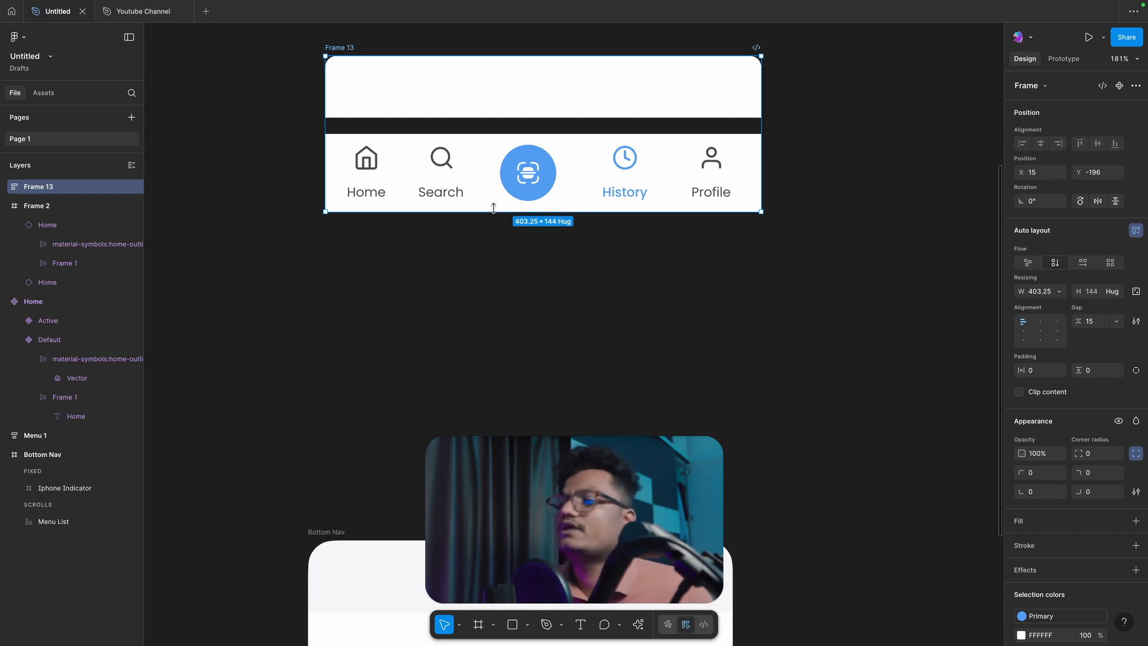
Step: Set the vertical gap between the rounded frame and the navigation row to 0
{"action": "left_click", "coordinate": [496, 127]}
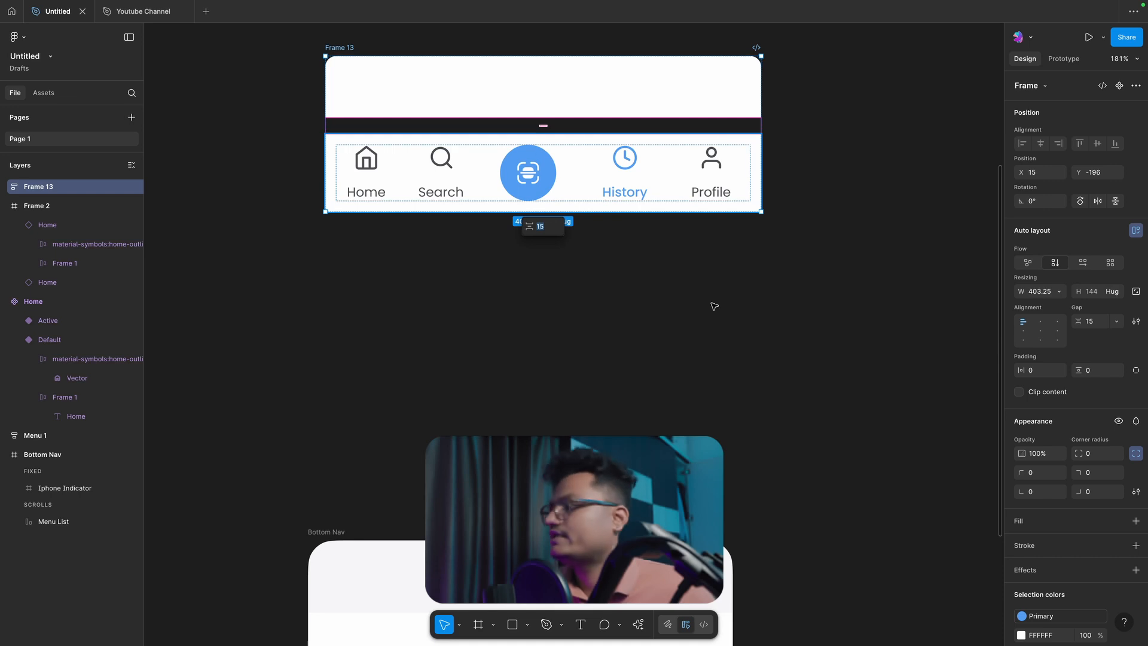
{"action": "left_click", "coordinate": [1094, 324]}
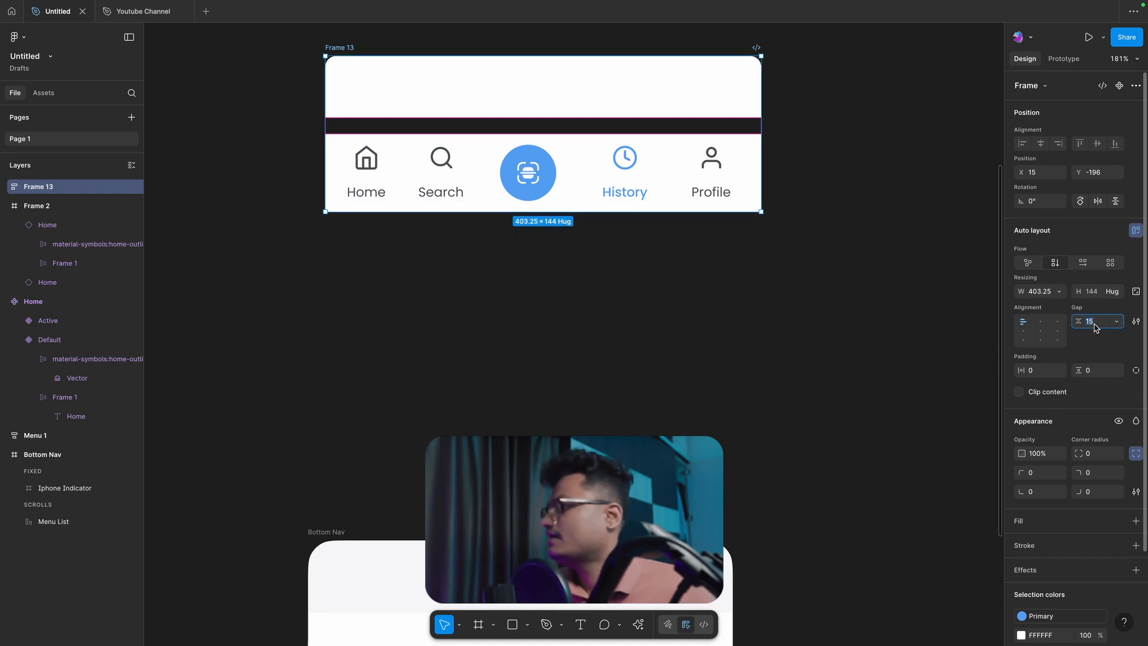
{"action": "key", "text": "Return"}
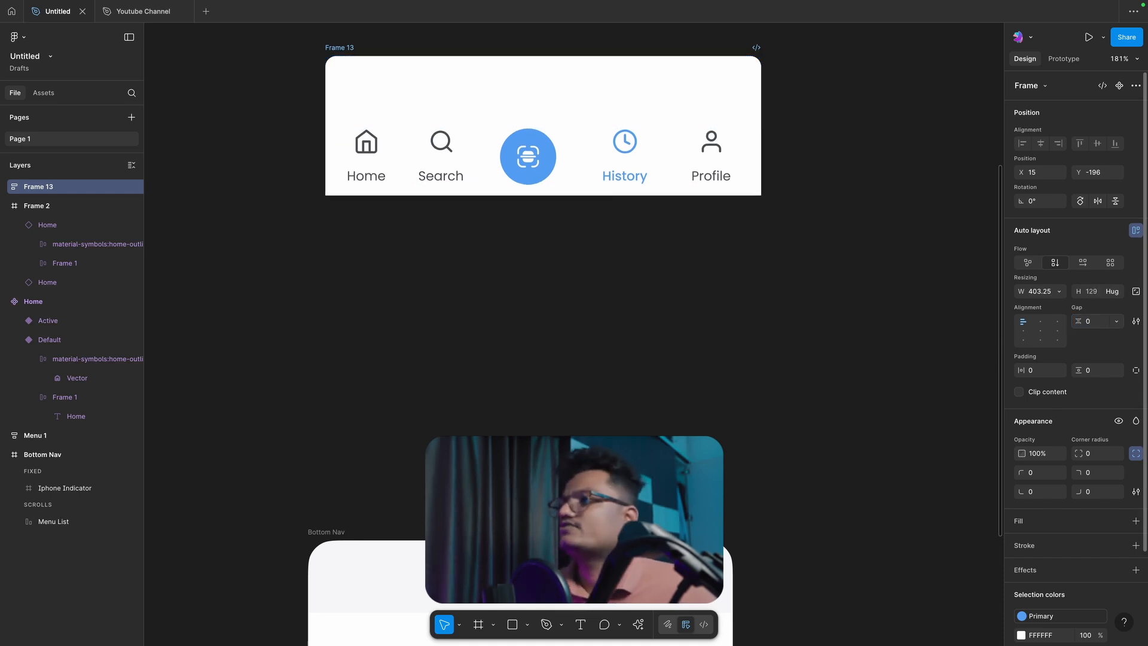
{"action": "left_click", "coordinate": [669, 302]}
Step: Fill the empty upper frame with the light grey of the Bottom Nav frame's upper area
{"action": "scroll", "coordinate": [597, 251], "scroll_direction": "up", "scroll_amount": 4}
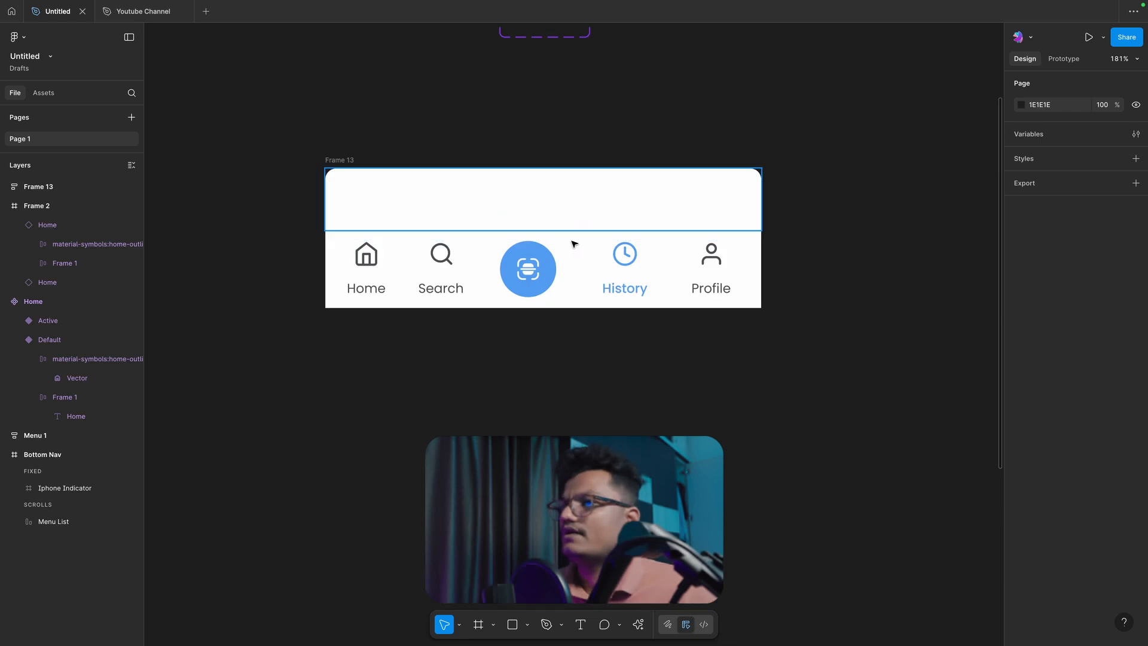
{"action": "left_click", "coordinate": [574, 223]}
{"action": "scroll", "coordinate": [574, 222], "scroll_direction": "down", "scroll_amount": 4}
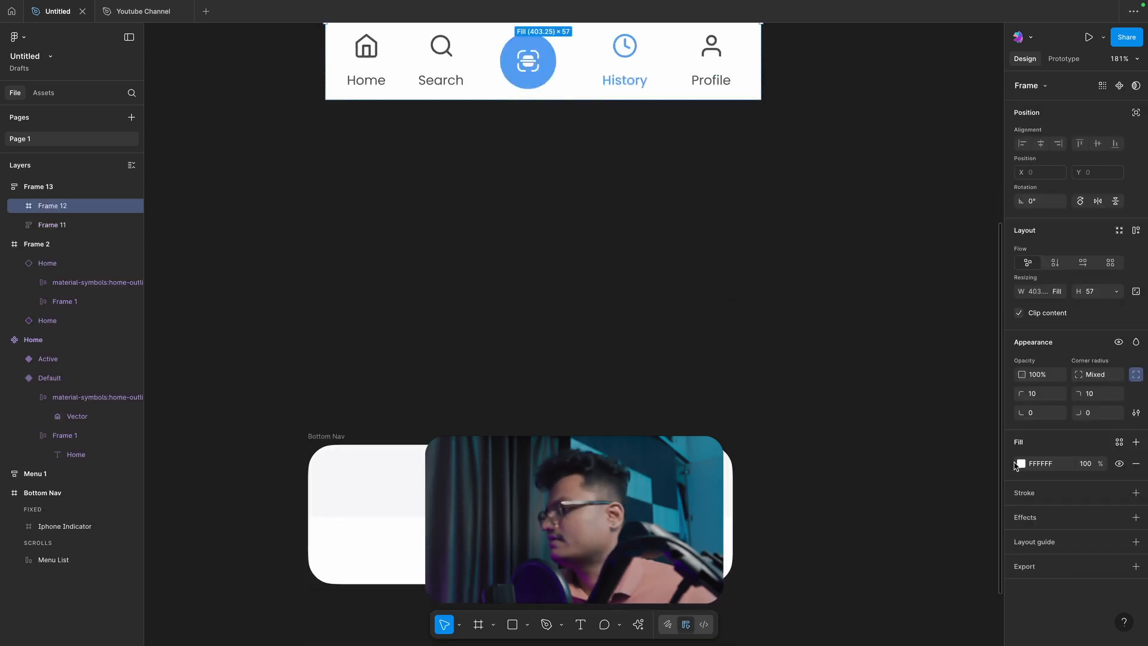
{"action": "left_click", "coordinate": [569, 287]}
{"action": "scroll", "coordinate": [569, 287], "scroll_direction": "up", "scroll_amount": 5}
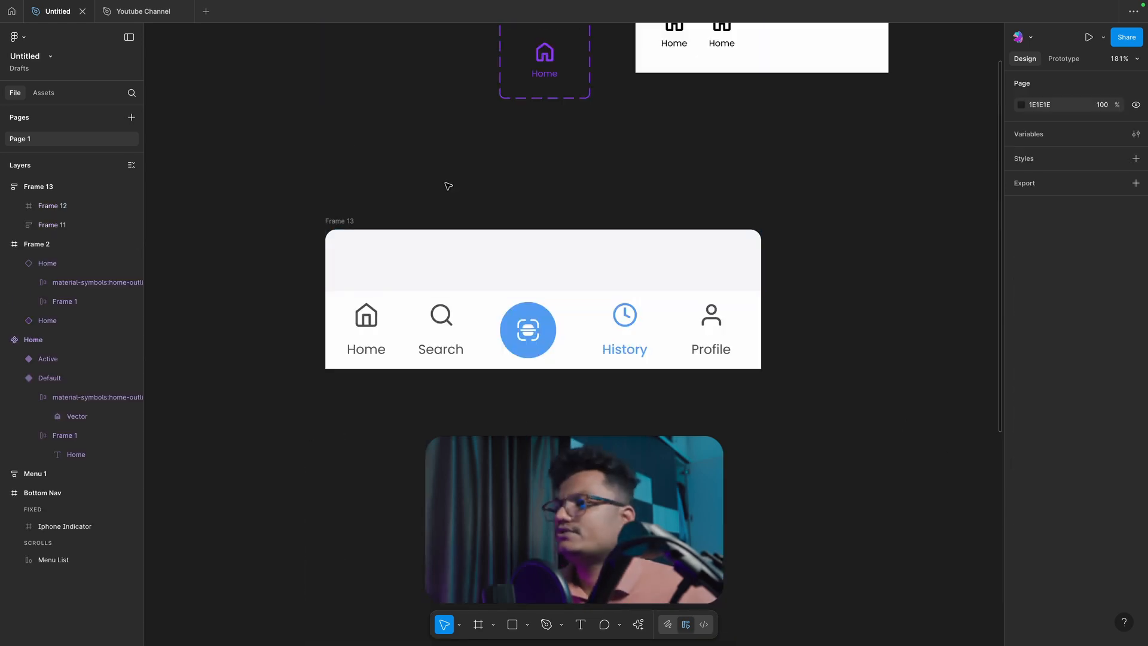
Step: Take the Iphone Indicator out of the Bottom Nav frame and place it just below the rebuilt navigation bar, aligned with its left edge
{"action": "scroll", "coordinate": [448, 186], "scroll_direction": "down", "scroll_amount": 7}
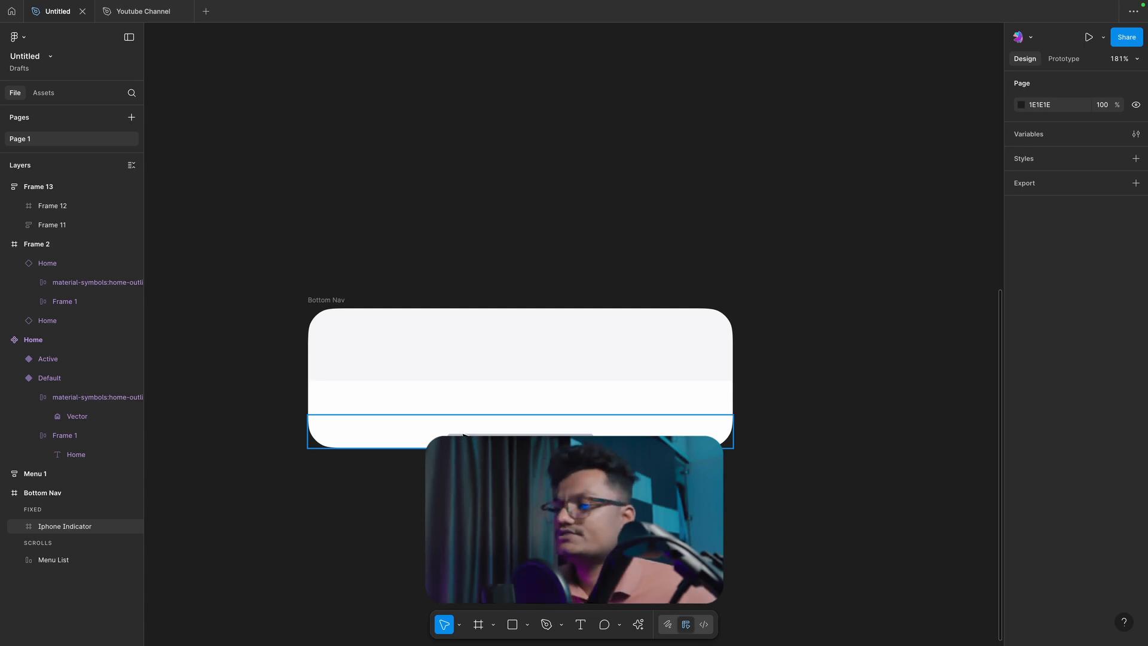
{"action": "left_click", "coordinate": [463, 434]}
{"action": "scroll", "coordinate": [462, 434], "scroll_direction": "up", "scroll_amount": 1}
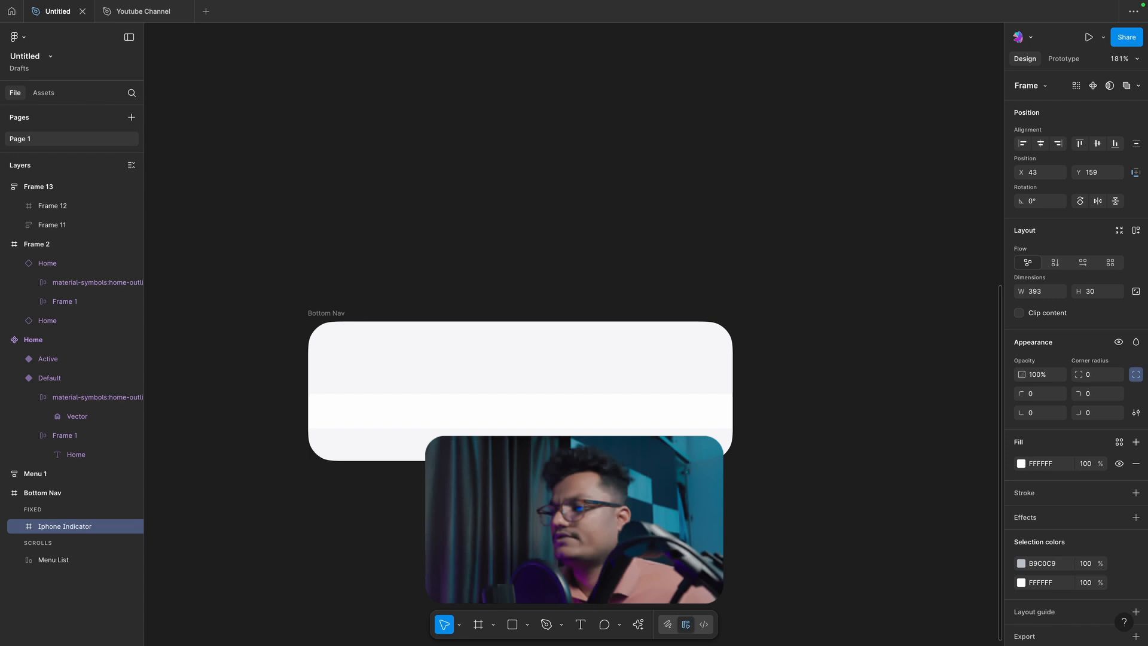
{"action": "left_click_drag", "start_coordinate": [462, 447], "coordinate": [567, 177]}
{"action": "scroll", "coordinate": [467, 242], "scroll_direction": "up", "scroll_amount": 5}
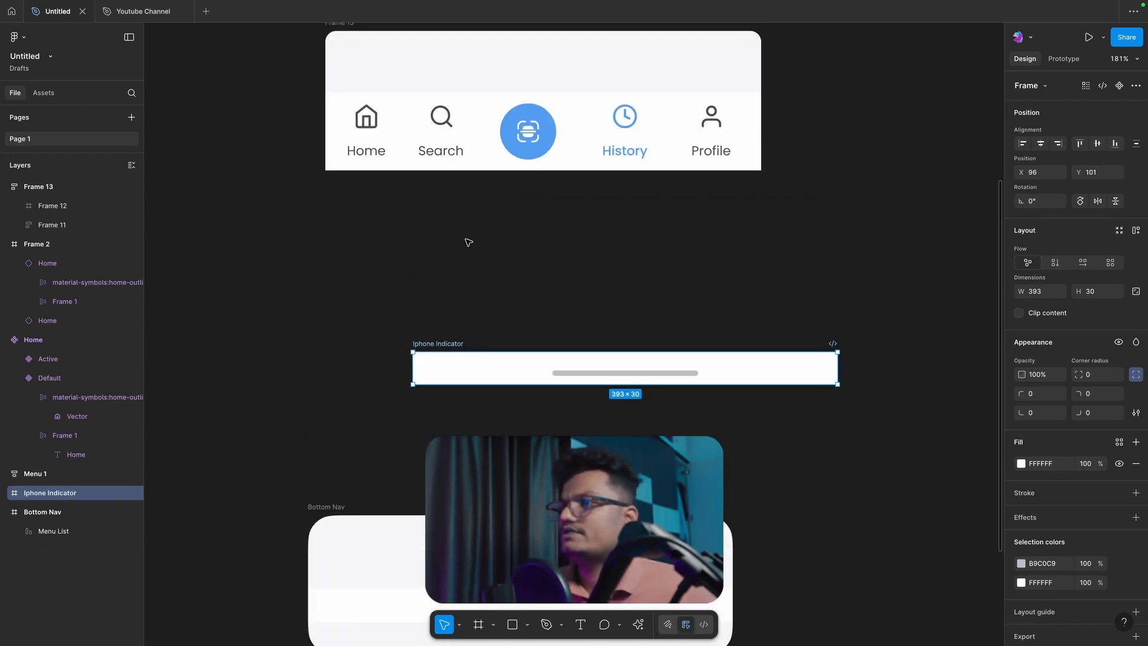
{"action": "left_click_drag", "start_coordinate": [434, 397], "coordinate": [352, 237]}
Step: Set the bottom-right and bottom-left corner radii of the Iphone Indicator to 10
{"action": "left_click", "coordinate": [1094, 413]}
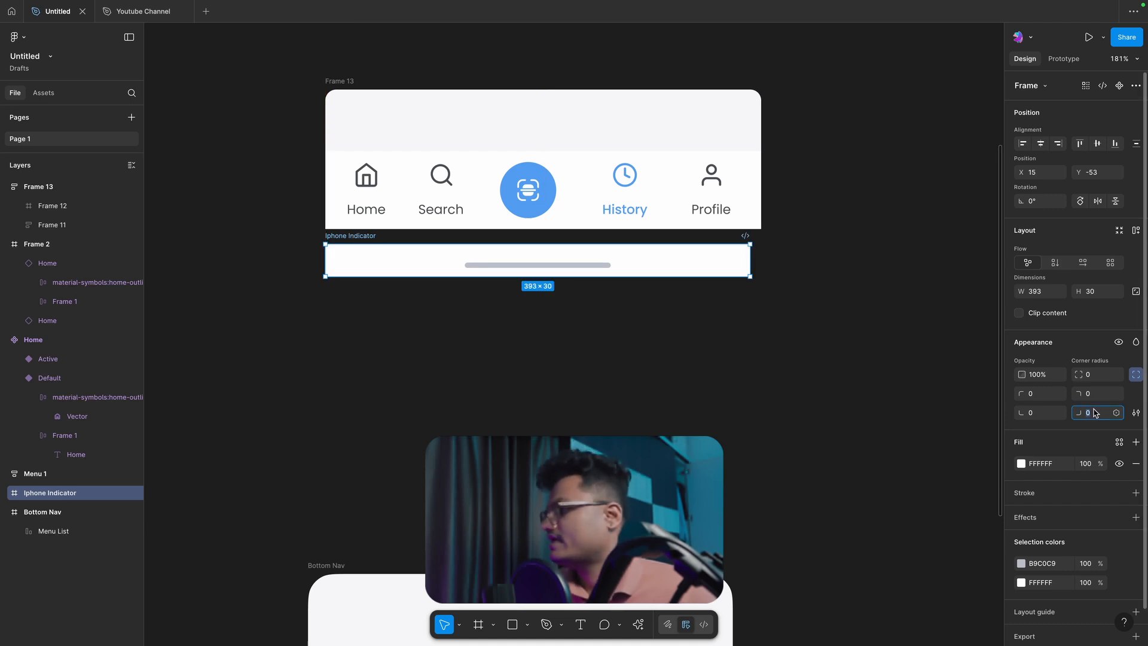
{"action": "key", "text": "Return"}
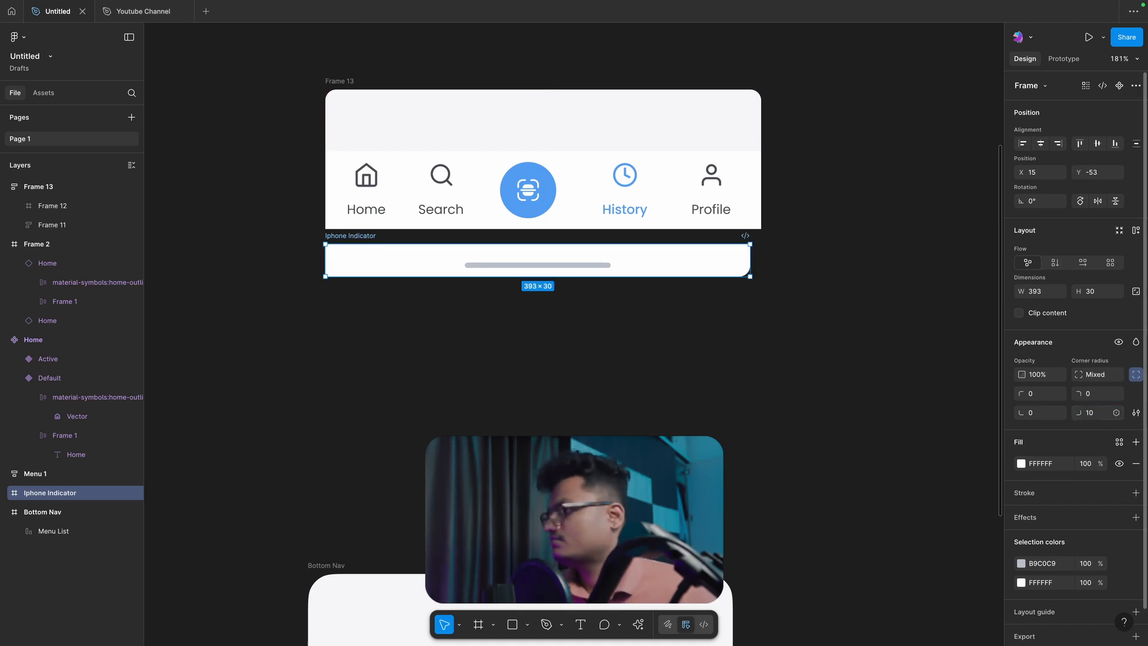
{"action": "left_click", "coordinate": [1039, 416]}
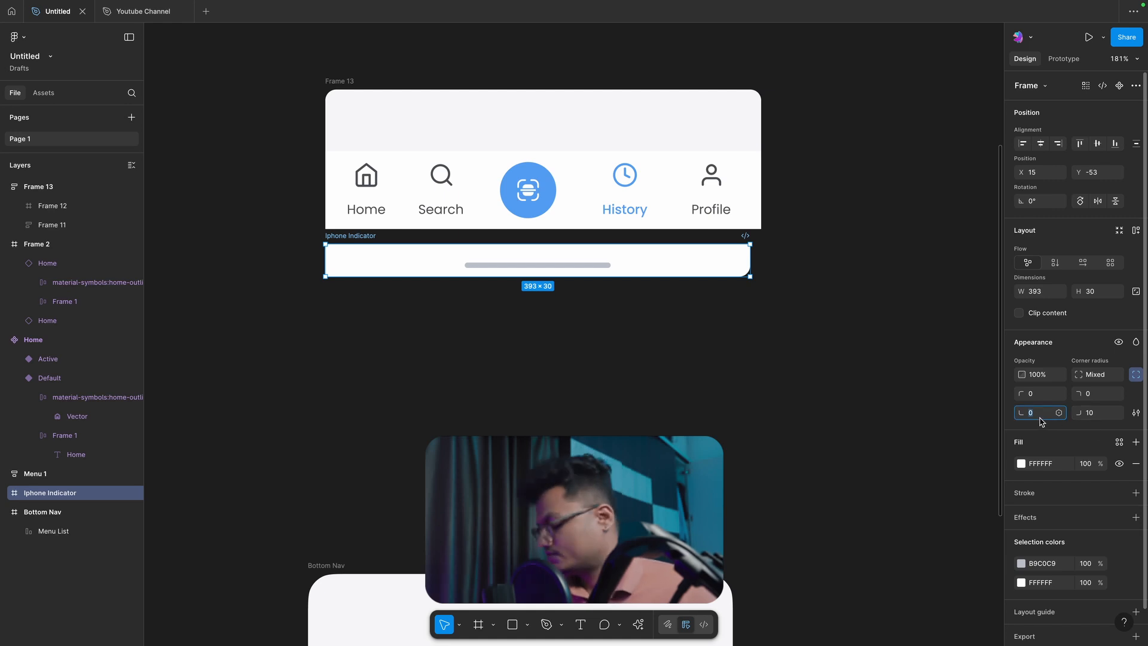
{"action": "type", "text": "10"}
{"action": "key", "text": "Return"}
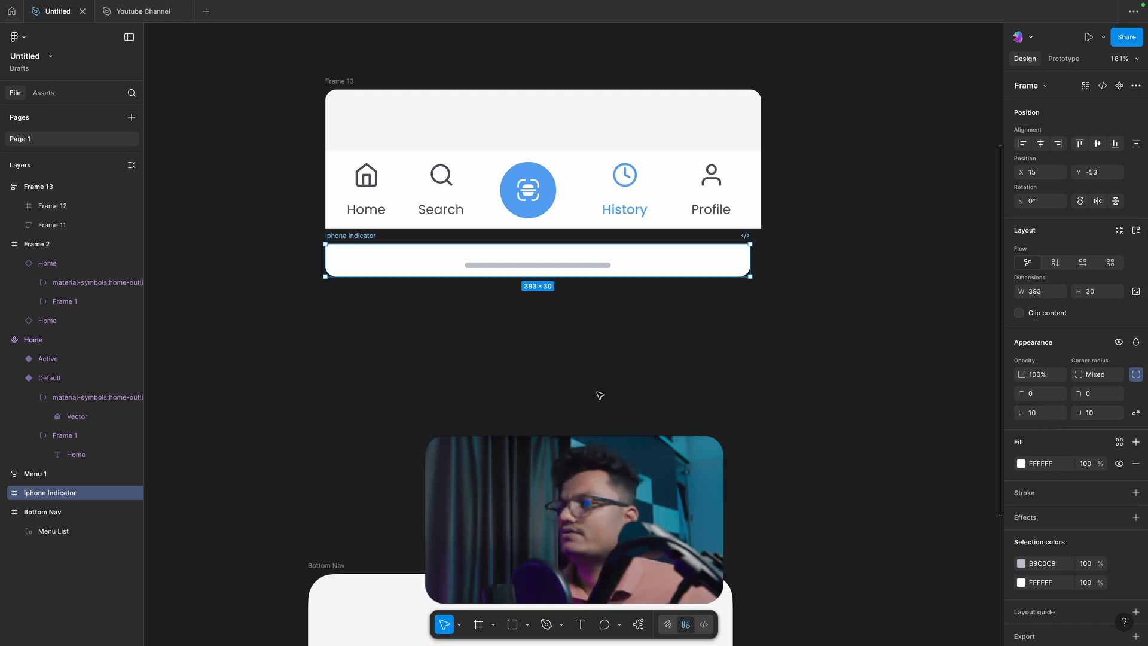
Step: Combine the Iphone Indicator and the navigation bar frame above it into one vertical auto layout frame
{"action": "left_click", "coordinate": [562, 356]}
{"action": "left_click", "coordinate": [350, 236]}
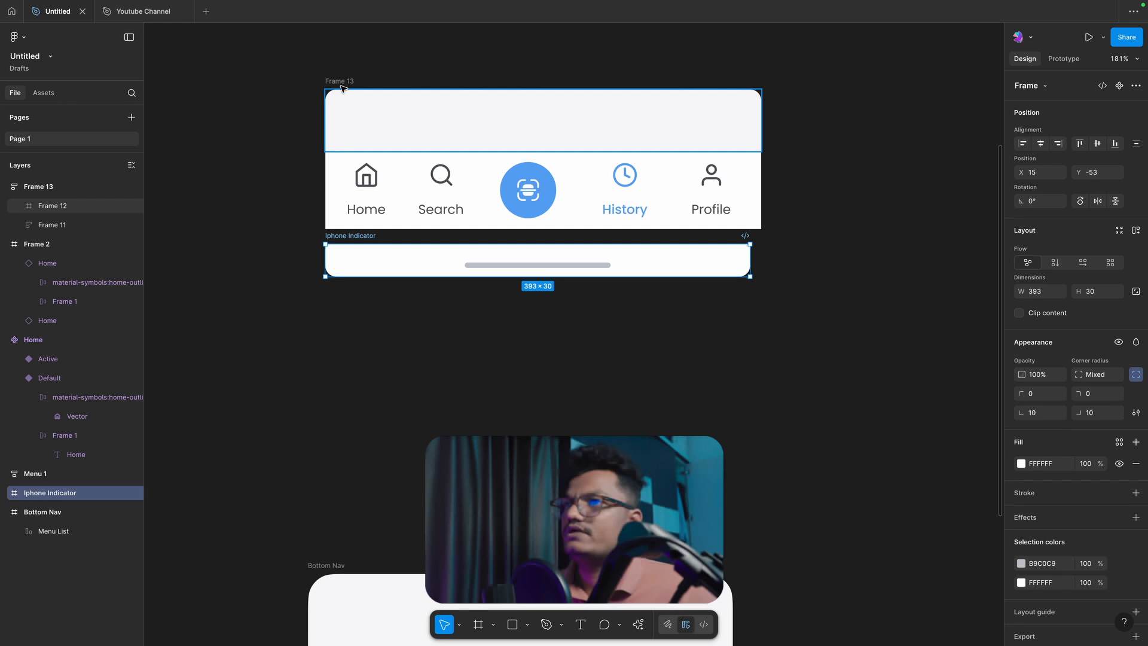
{"action": "left_click", "coordinate": [343, 82], "text": "shift"}
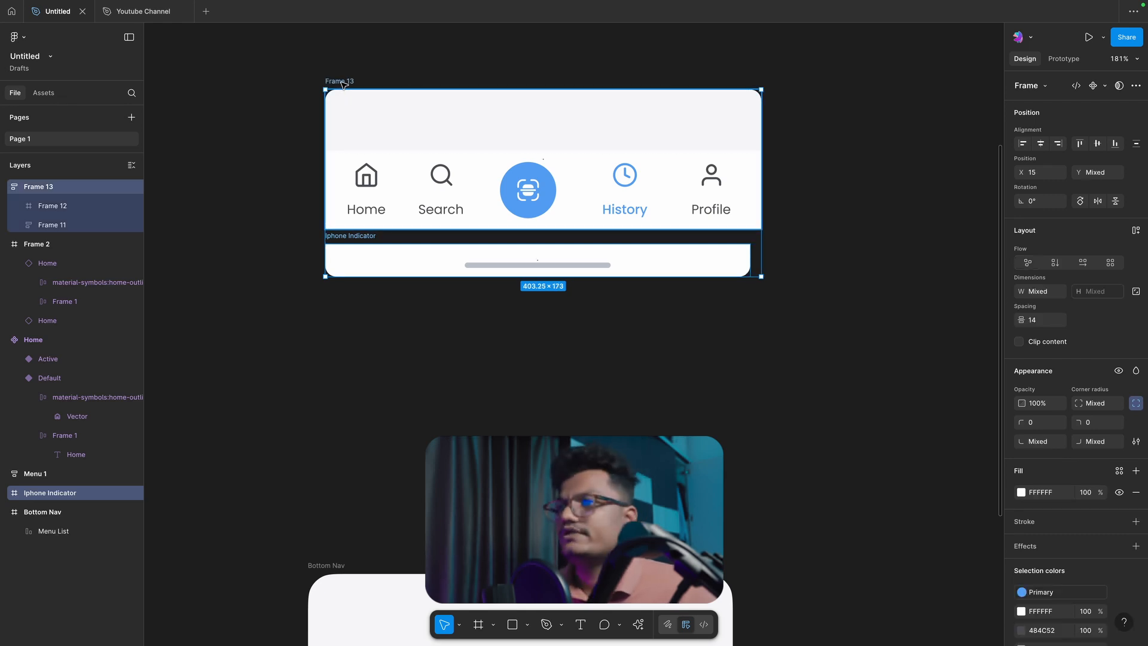
{"action": "key", "text": "shift+a"}
{"action": "left_click", "coordinate": [685, 318]}
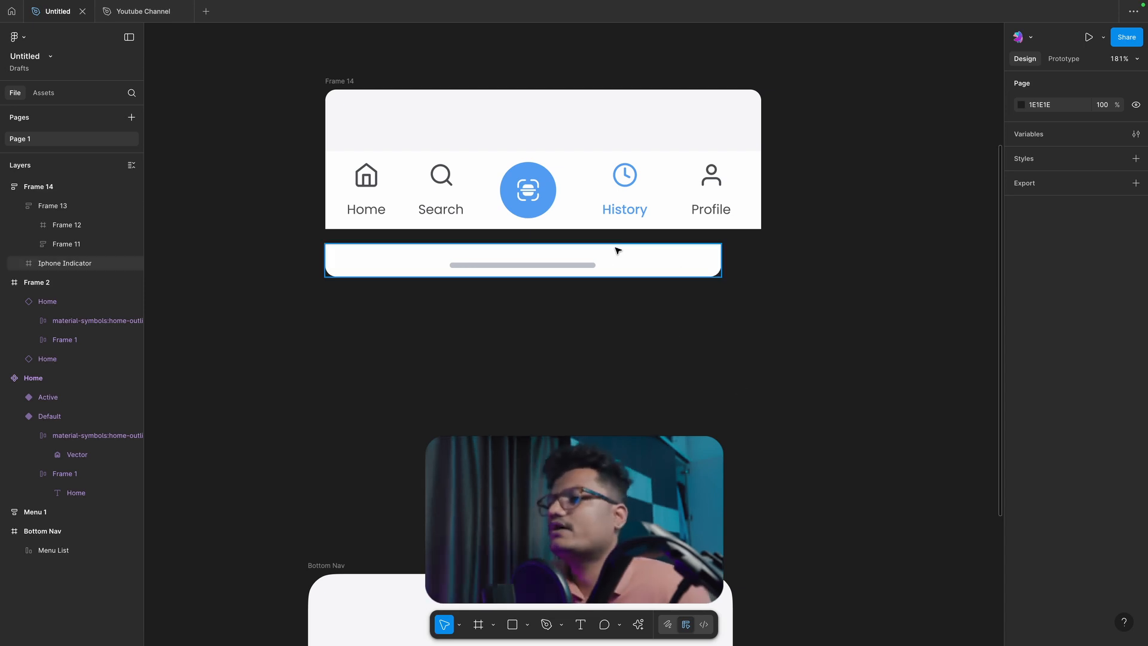
Step: Set the Iphone Indicator's width to Fill container
{"action": "left_click", "coordinate": [618, 251]}
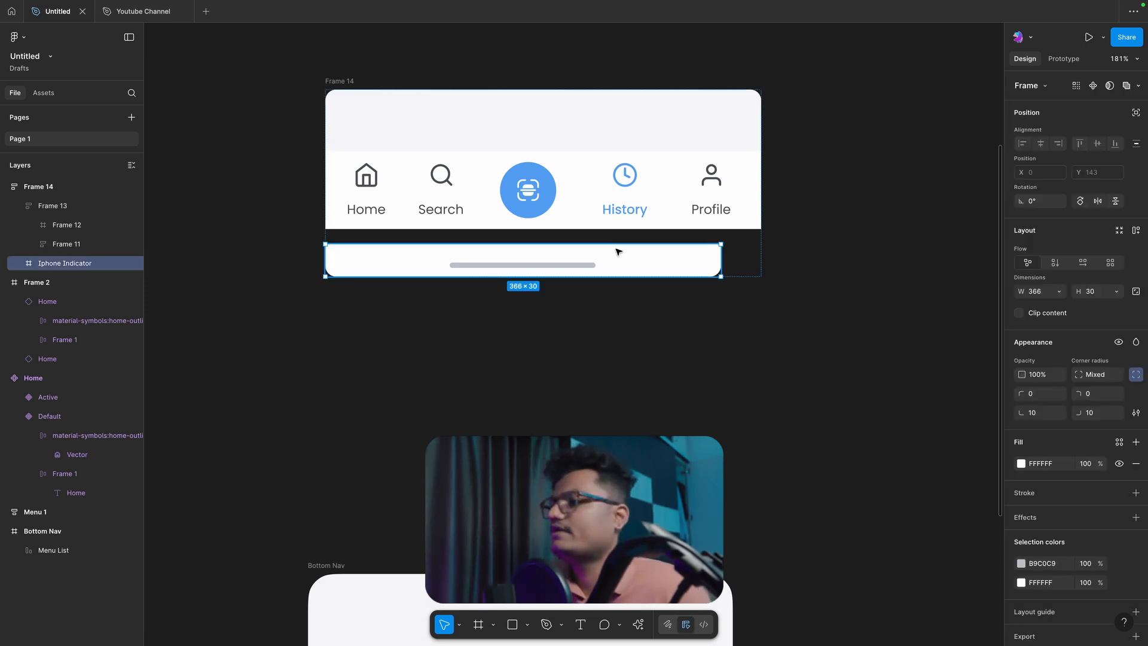
{"action": "mouse_move", "coordinate": [717, 259]}
{"action": "left_mouse_down"}
{"action": "mouse_move", "coordinate": [696, 260]}
{"action": "mouse_move", "coordinate": [709, 262]}
{"action": "left_mouse_up"}
{"action": "left_click", "coordinate": [737, 340]}
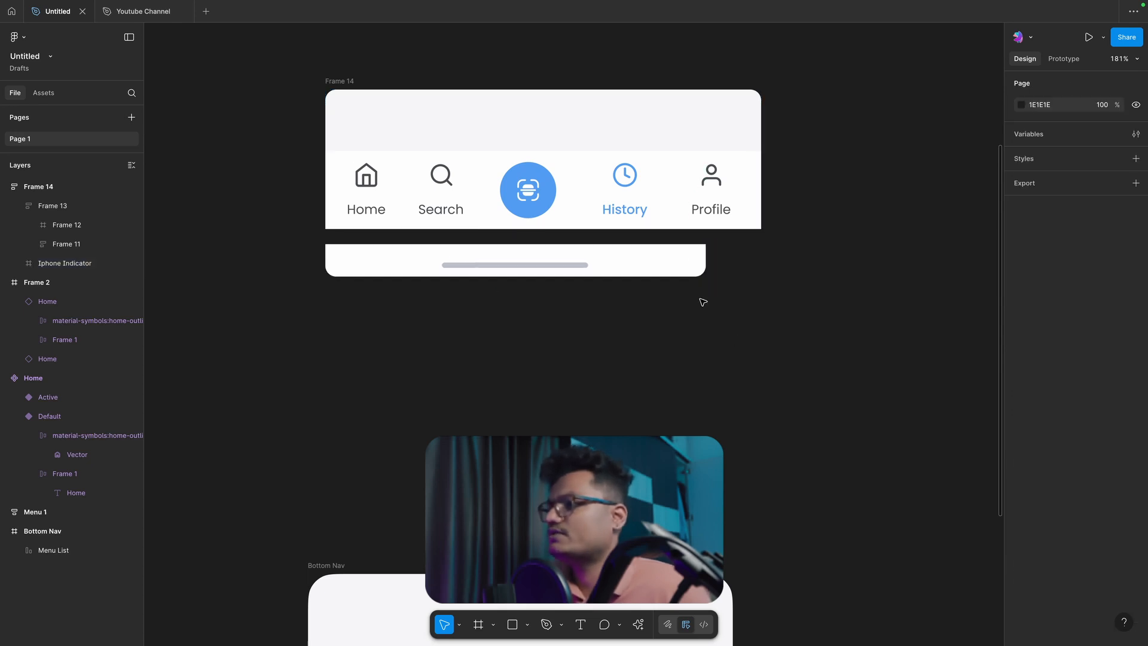
{"action": "left_click", "coordinate": [687, 274]}
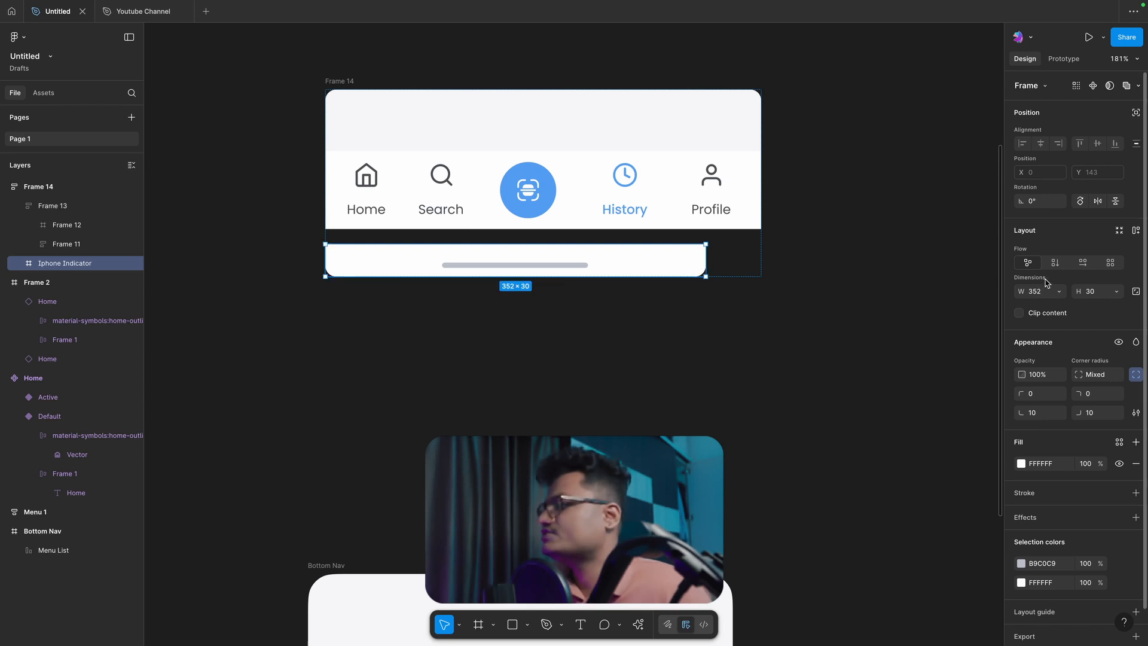
{"action": "left_click", "coordinate": [1058, 292]}
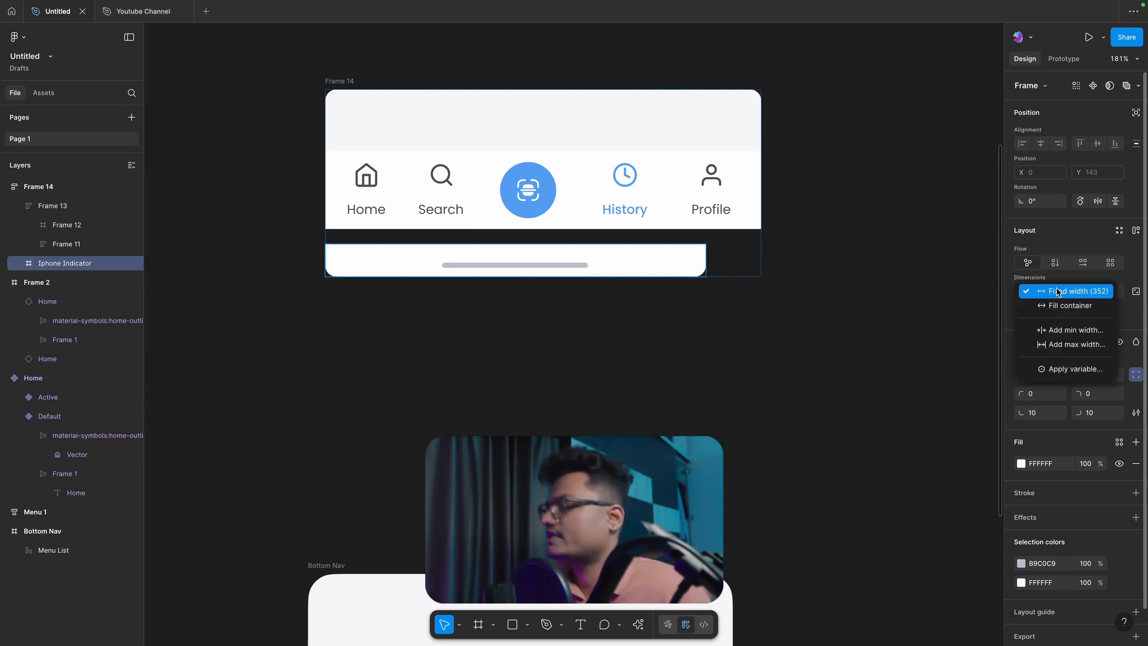
{"action": "left_click", "coordinate": [1058, 305]}
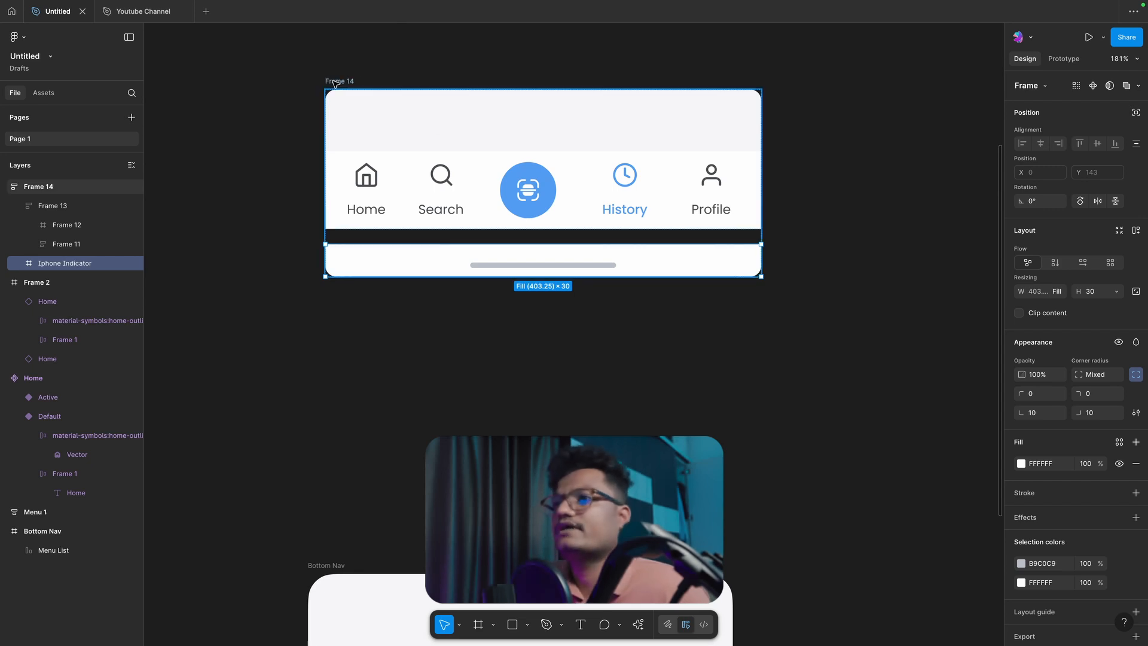
Step: Try widening the whole bar frame to 471, and undo the resize
{"action": "left_click", "coordinate": [543, 123]}
{"action": "left_click_drag", "start_coordinate": [761, 168], "coordinate": [834, 191]}
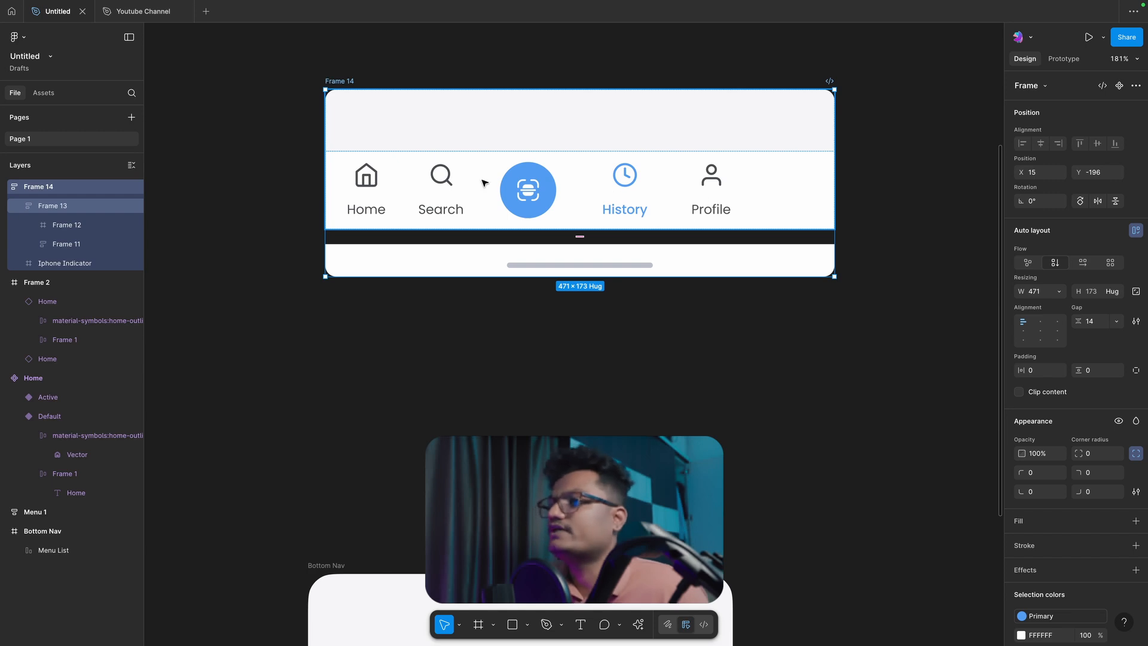
{"action": "key", "text": "super+z"}
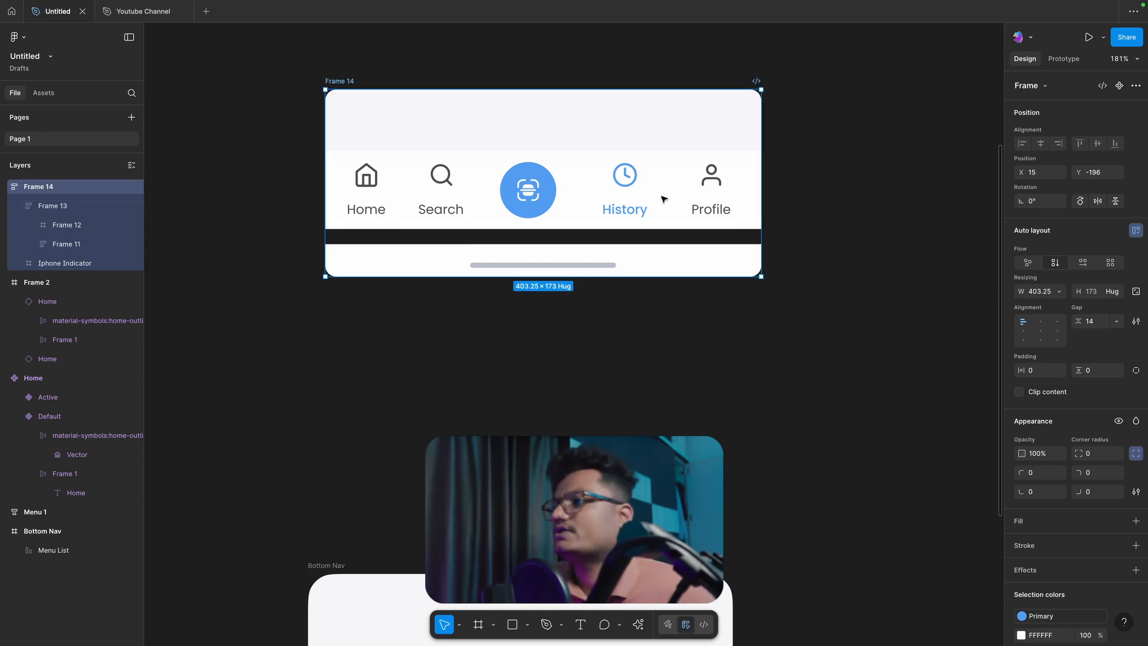
Step: Set the content alignment of the white navigation row to top centre
{"action": "left_click", "coordinate": [754, 307]}
{"action": "left_click", "coordinate": [676, 197]}
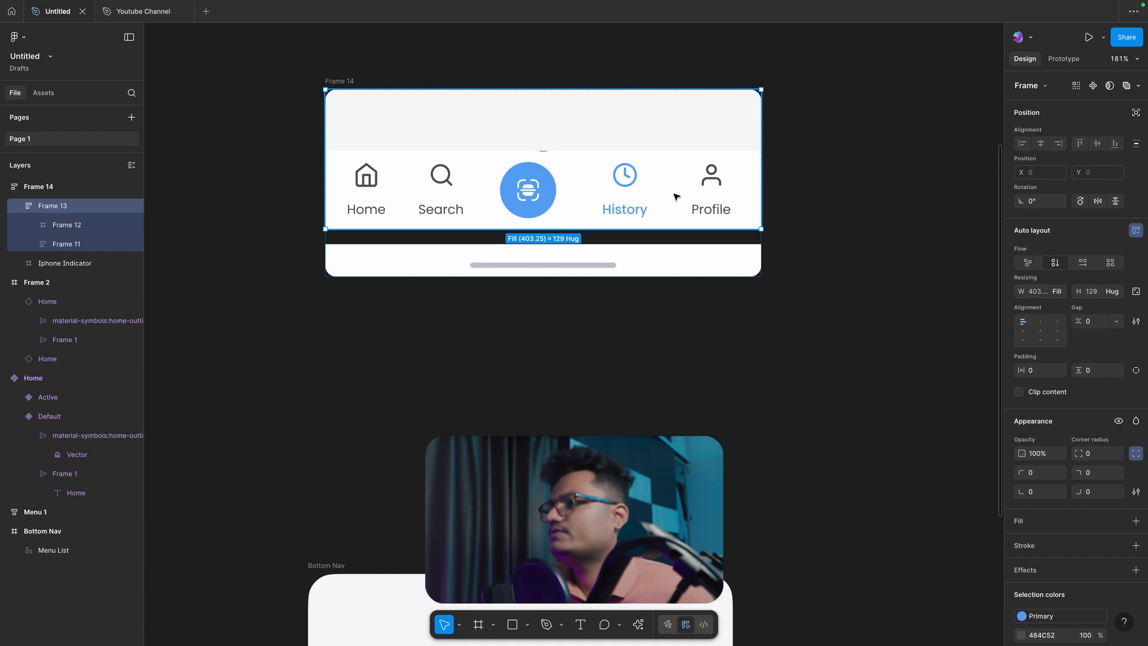
{"action": "left_click", "coordinate": [676, 196]}
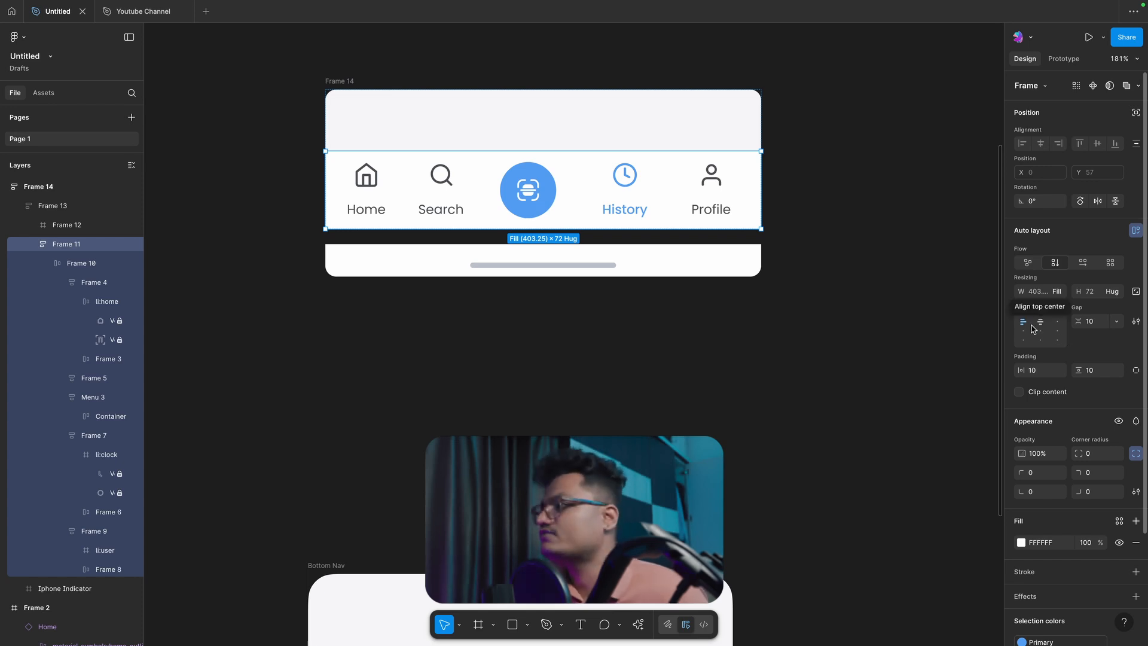
{"action": "left_click", "coordinate": [810, 307]}
Step: Widen the whole bar frame to 481 and centre the group of navigation items within its row
{"action": "left_click", "coordinate": [370, 88]}
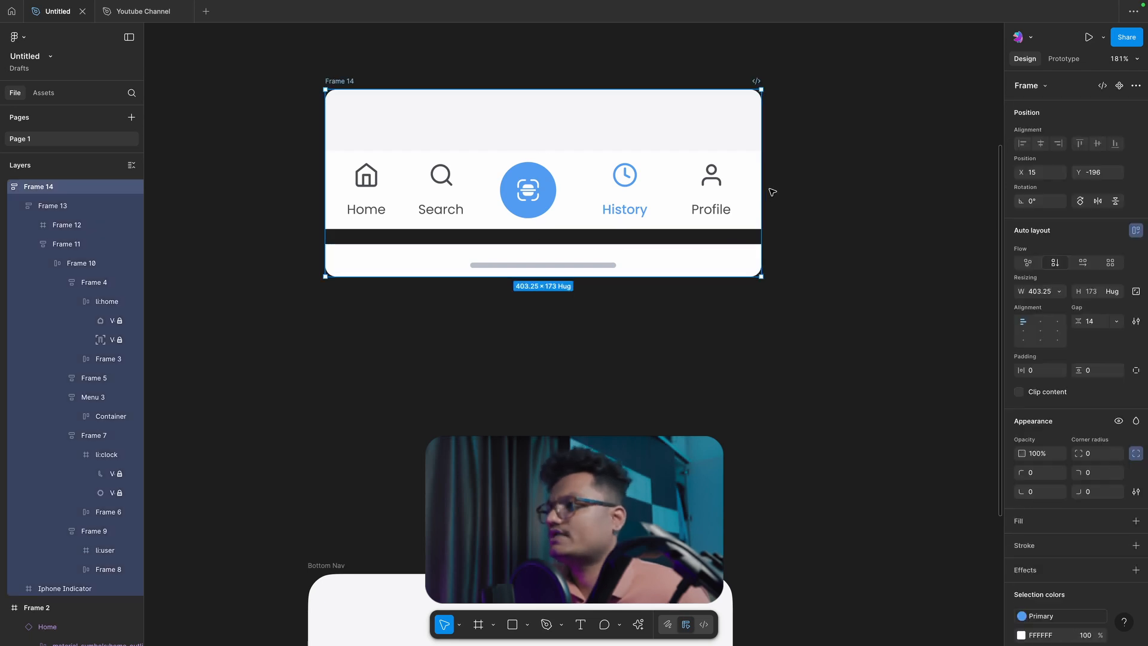
{"action": "left_click_drag", "start_coordinate": [762, 183], "coordinate": [873, 183]}
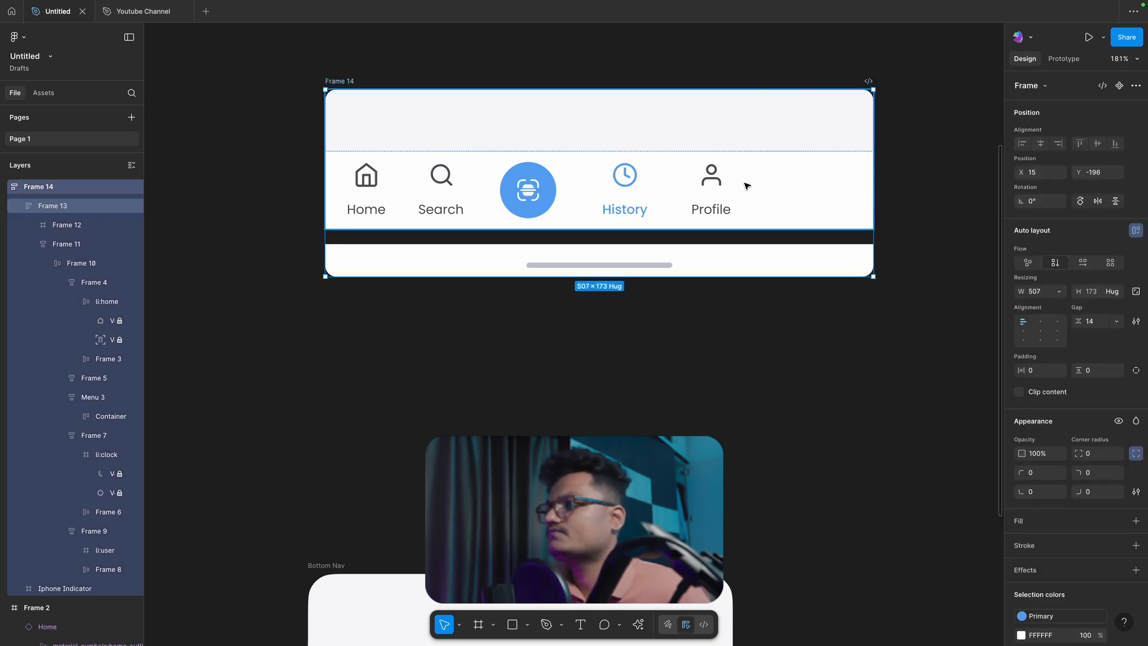
{"action": "left_click", "coordinate": [746, 186]}
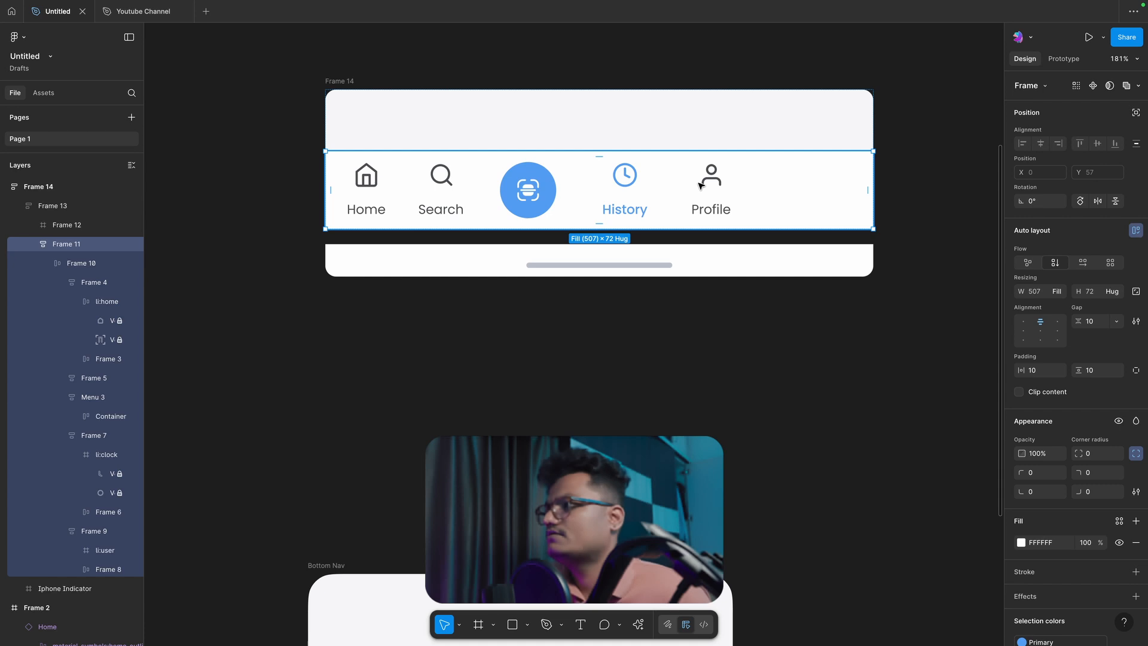
{"action": "left_click", "coordinate": [700, 186]}
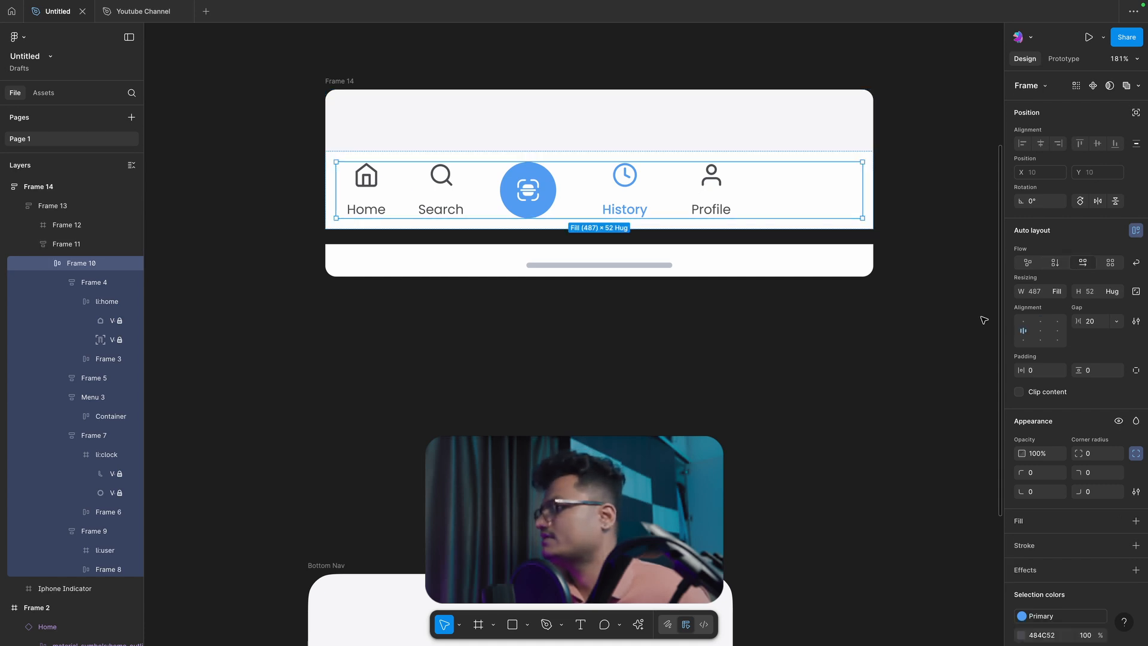
{"action": "left_click", "coordinate": [1040, 331]}
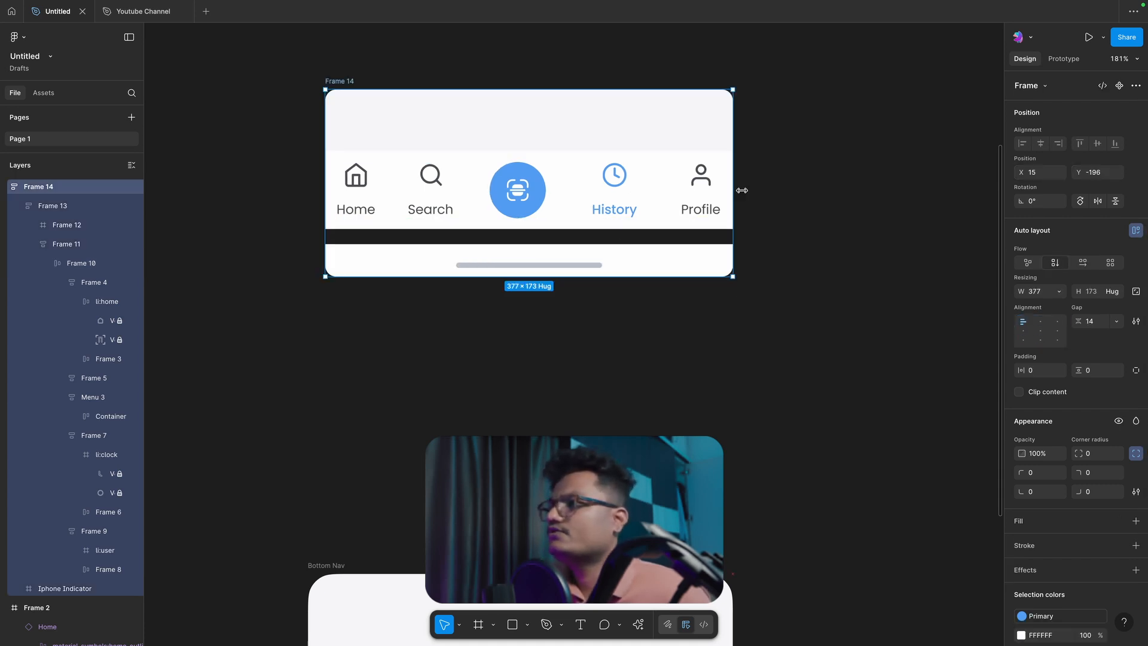
{"action": "left_click_drag", "start_coordinate": [741, 190], "coordinate": [845, 207]}
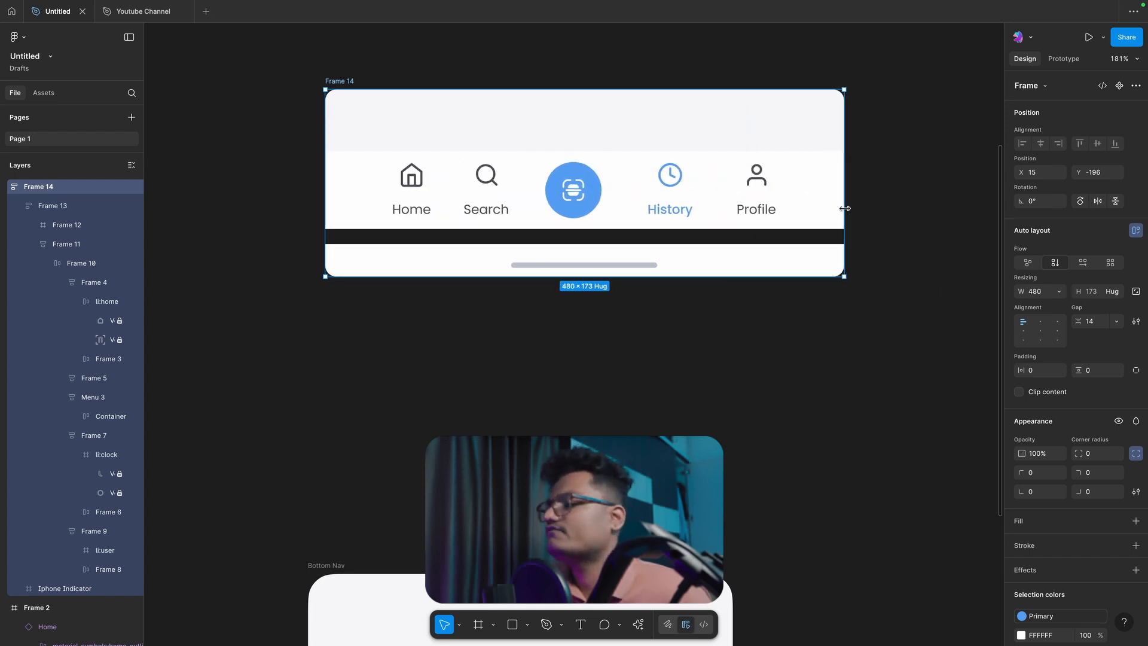
{"action": "left_click", "coordinate": [702, 359]}
Step: Set the vertical gap between the navigation bar and the Iphone Indicator to 0
{"action": "left_click", "coordinate": [557, 239]}
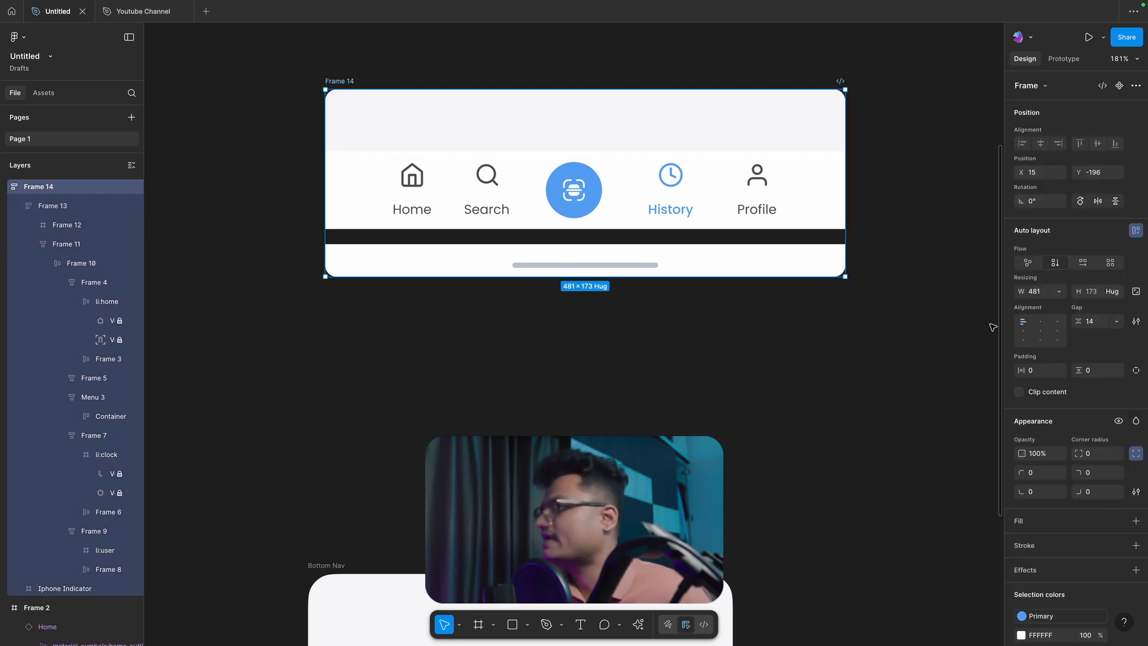
{"action": "left_click", "coordinate": [1090, 321]}
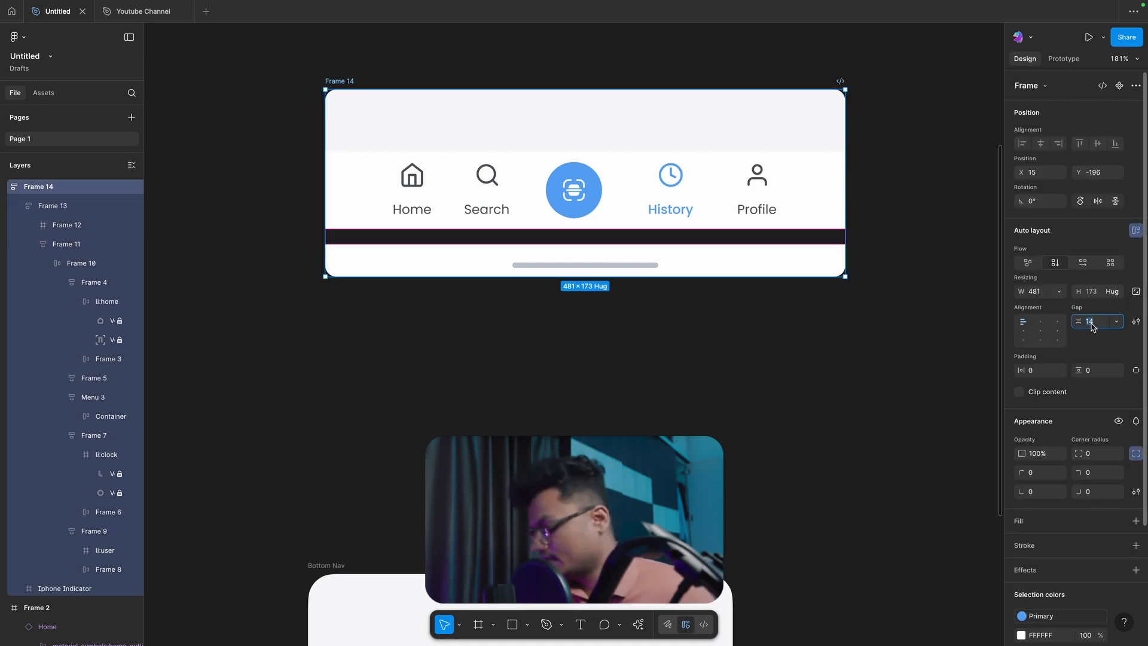
{"action": "type", "text": "0"}
{"action": "key", "text": "Return"}
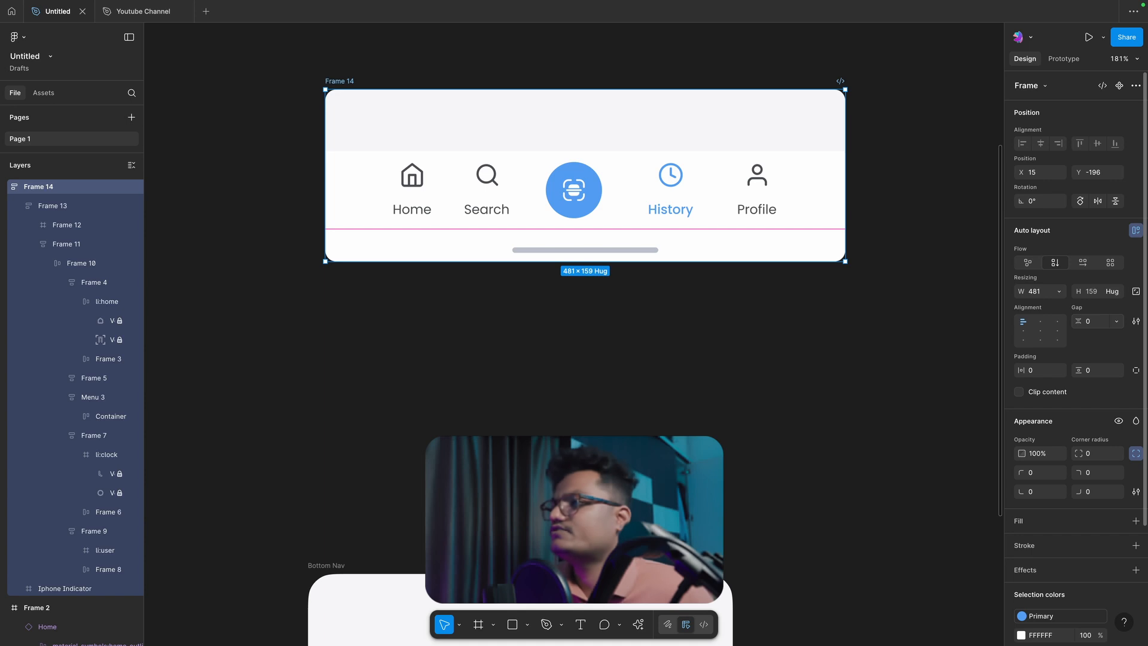
{"action": "left_click", "coordinate": [612, 379]}
Step: Move the original Bottom Nav frame up and sideways to sit just below the rebuilt bar
{"action": "scroll", "coordinate": [612, 377], "scroll_direction": "down", "scroll_amount": 2}
{"action": "scroll", "coordinate": [613, 378], "scroll_direction": "down", "scroll_amount": 2}
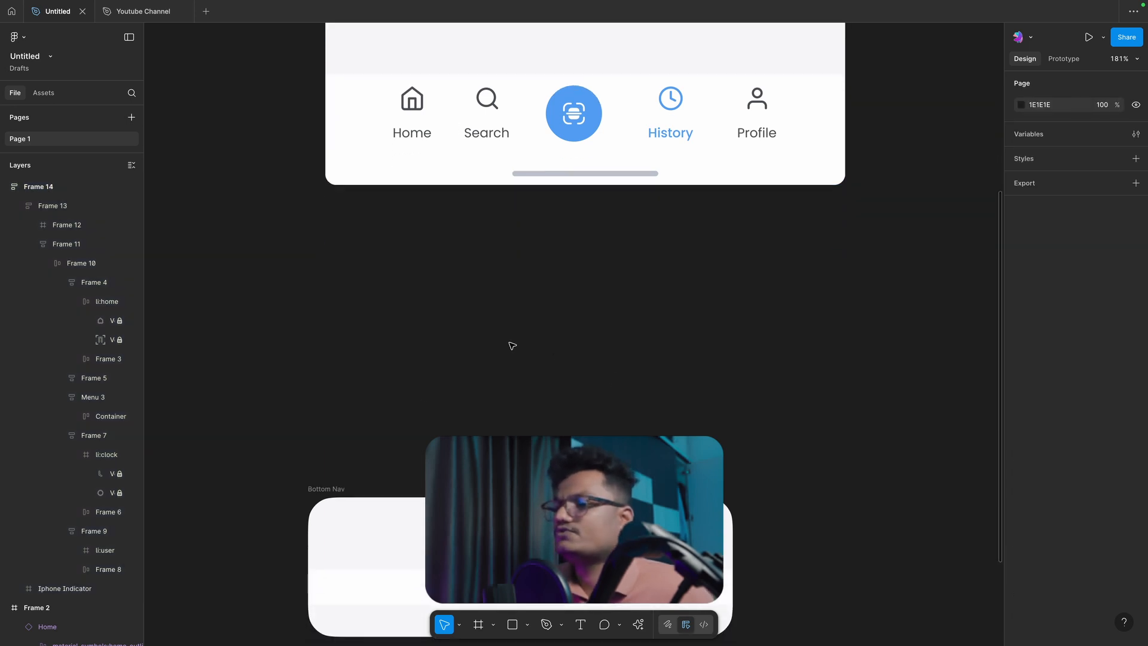
{"action": "left_click_drag", "start_coordinate": [311, 501], "coordinate": [440, 289]}
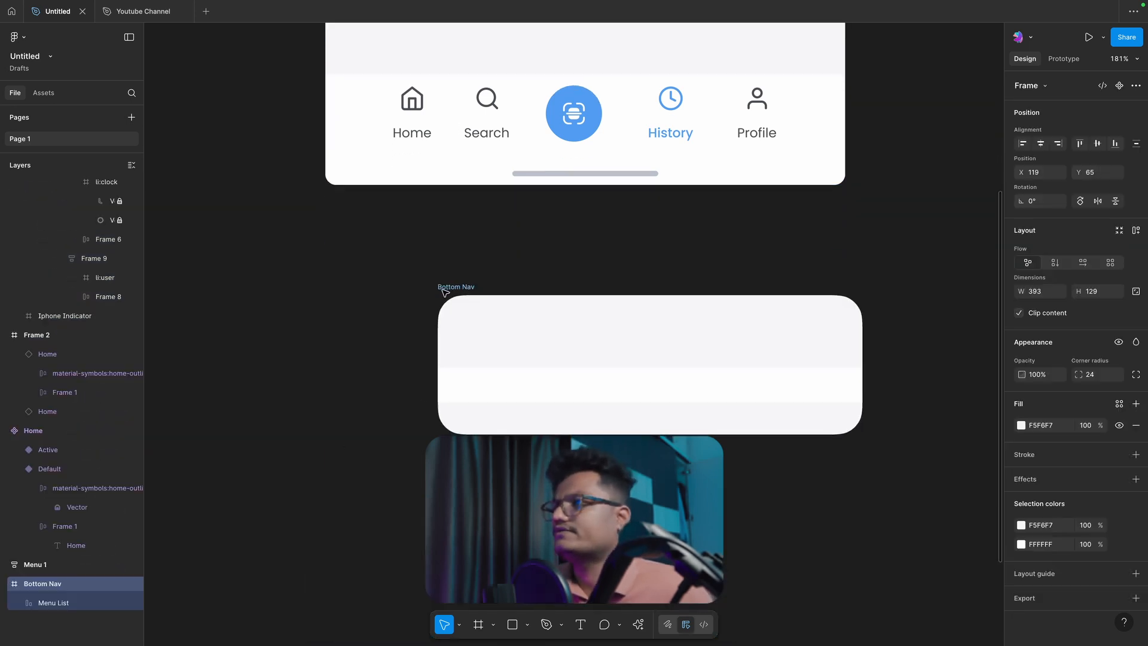